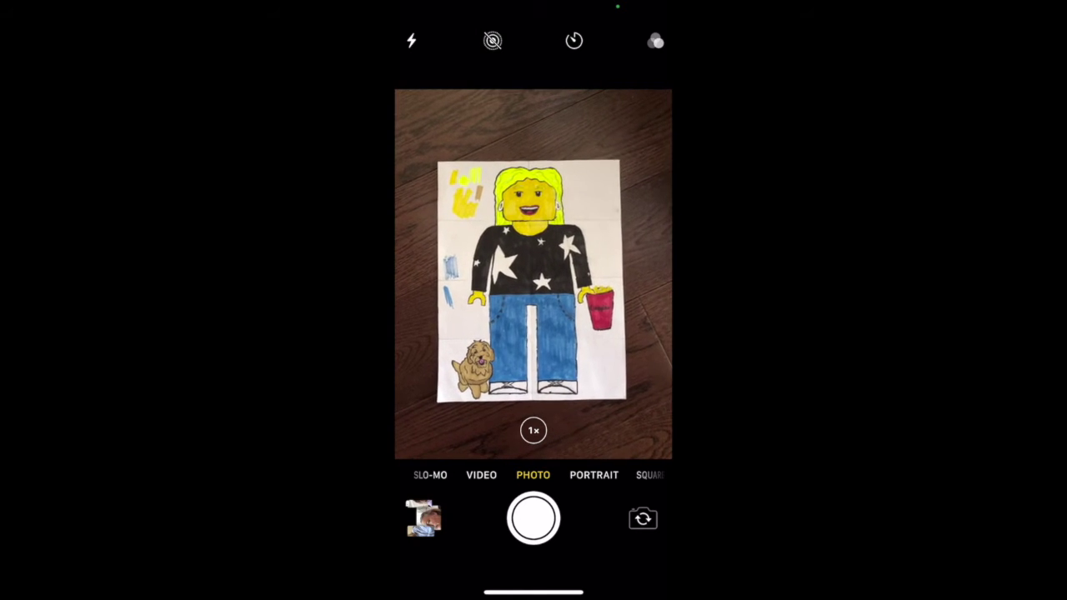
Step: Snap a Photo-mode picture of the hand-drawn Lego figure lying on the wooden floor
{"action": "left_click", "coordinate": [533, 518]}
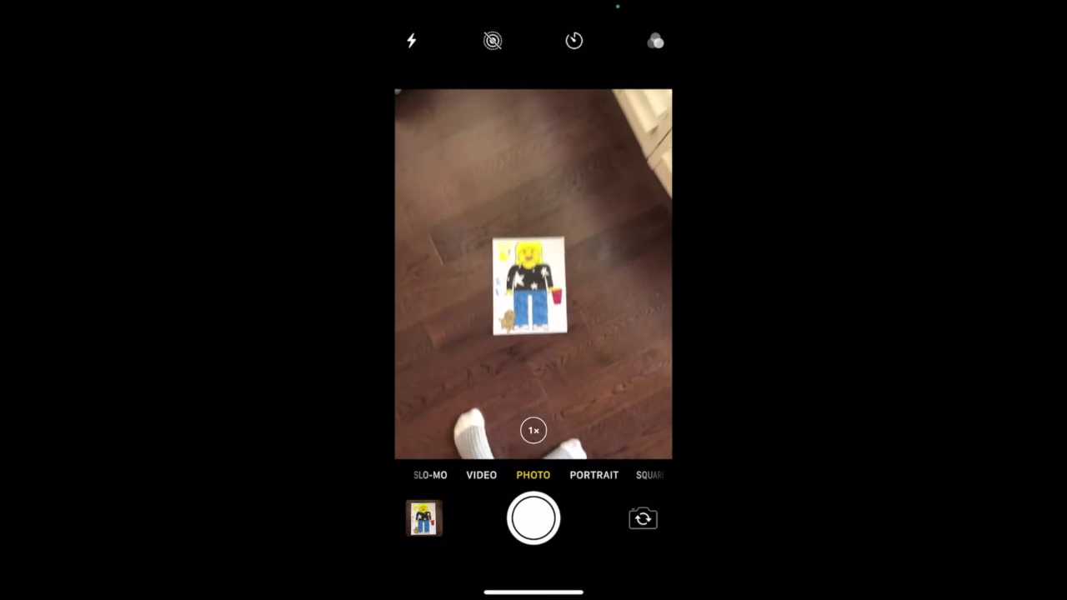
Step: Straighten the drawing photo by -1° and crop it tight to the paper's edges
{"action": "left_click", "coordinate": [424, 518]}
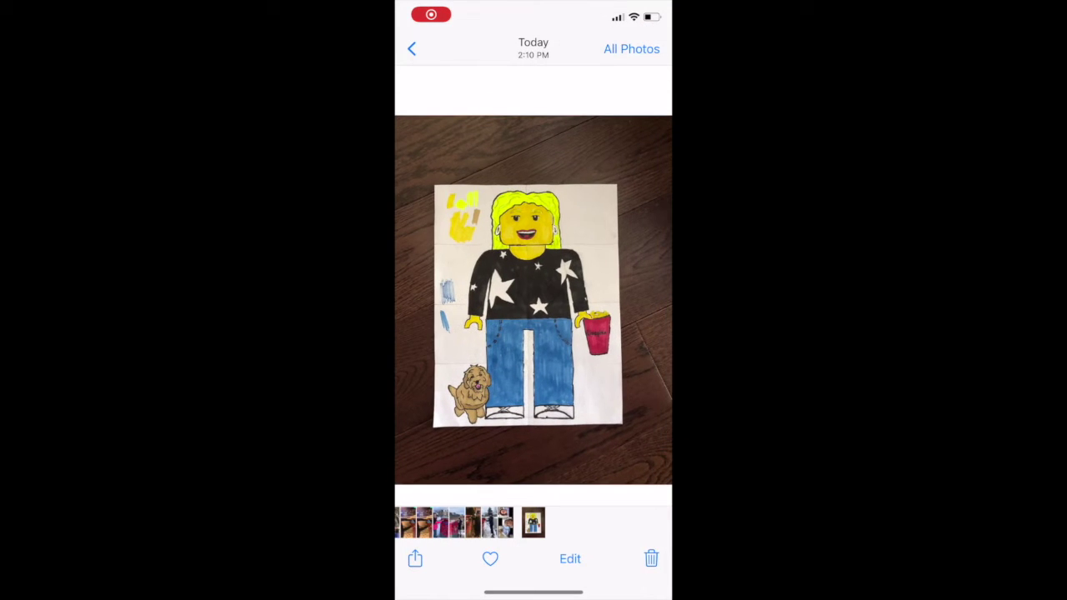
{"action": "left_click", "coordinate": [570, 558]}
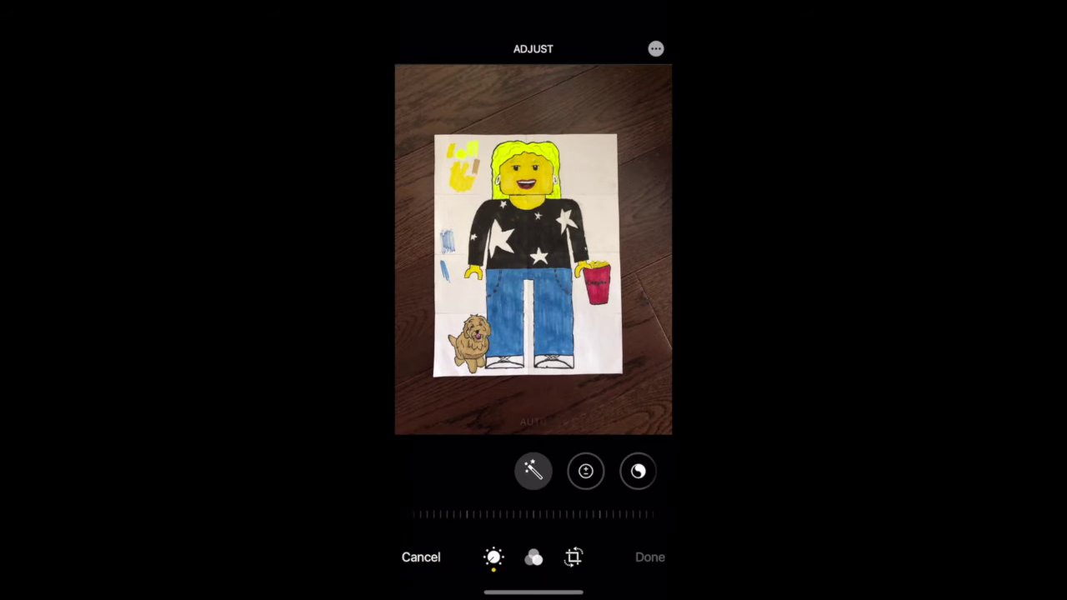
{"action": "left_click", "coordinate": [573, 557]}
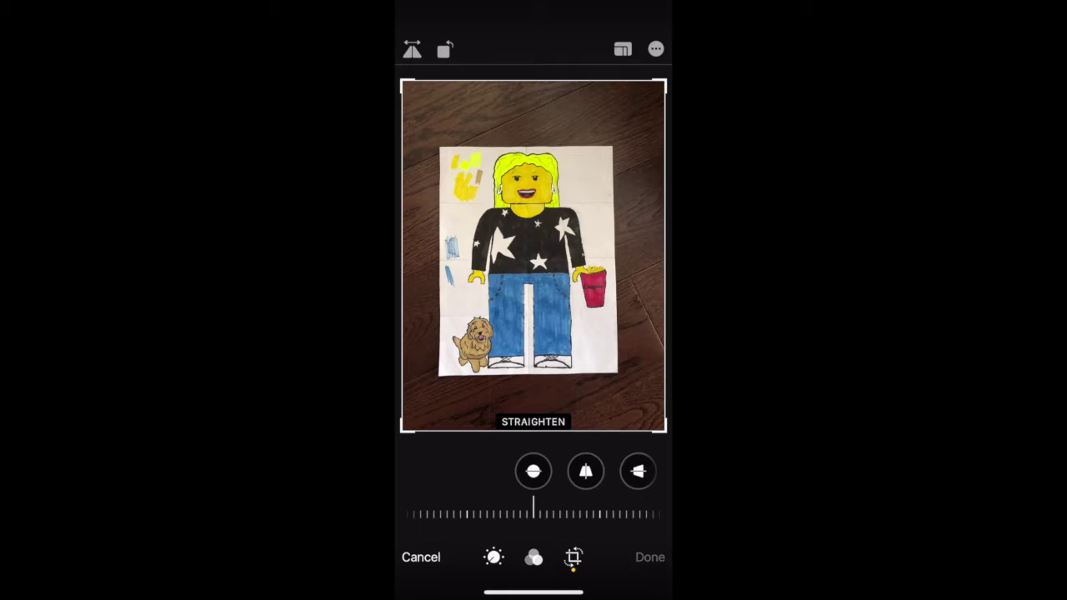
{"action": "left_click_drag", "start_coordinate": [664, 430], "coordinate": [621, 377]}
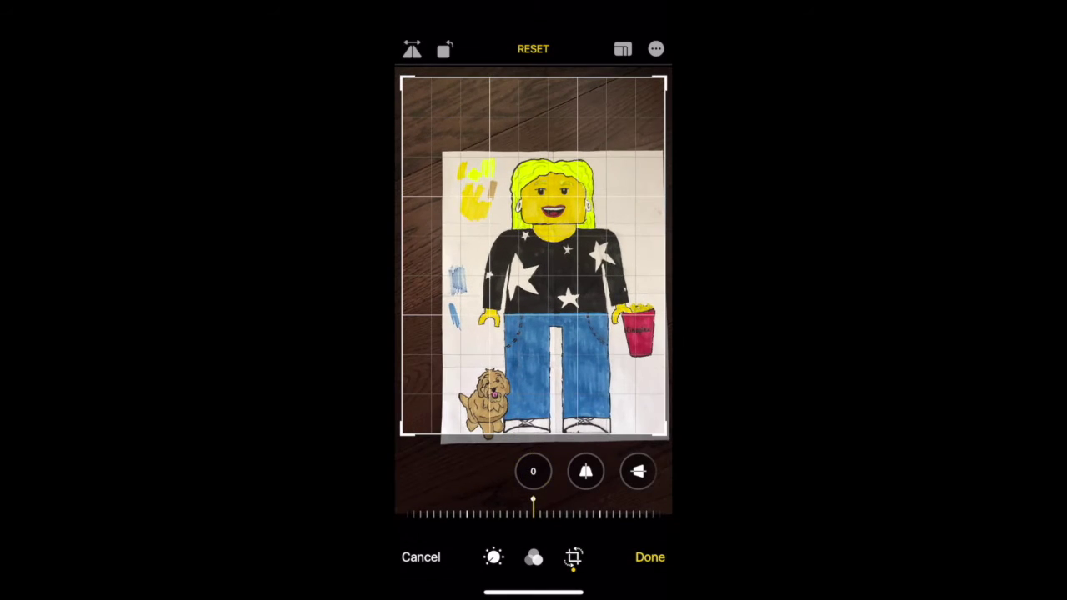
{"action": "left_click_drag", "start_coordinate": [534, 514], "coordinate": [539, 514]}
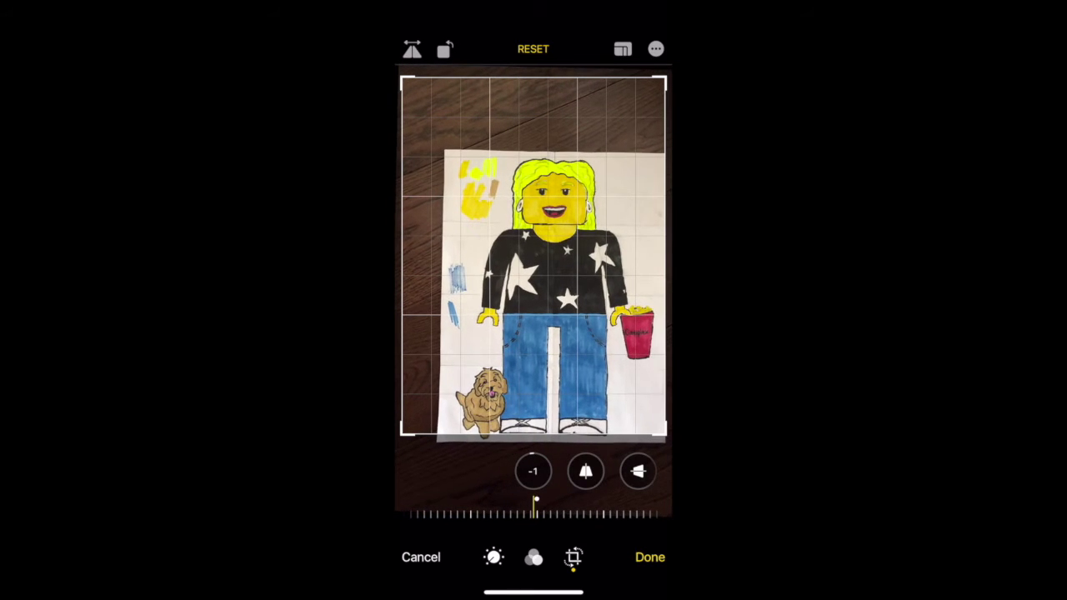
{"action": "left_click_drag", "start_coordinate": [533, 78], "coordinate": [533, 154]}
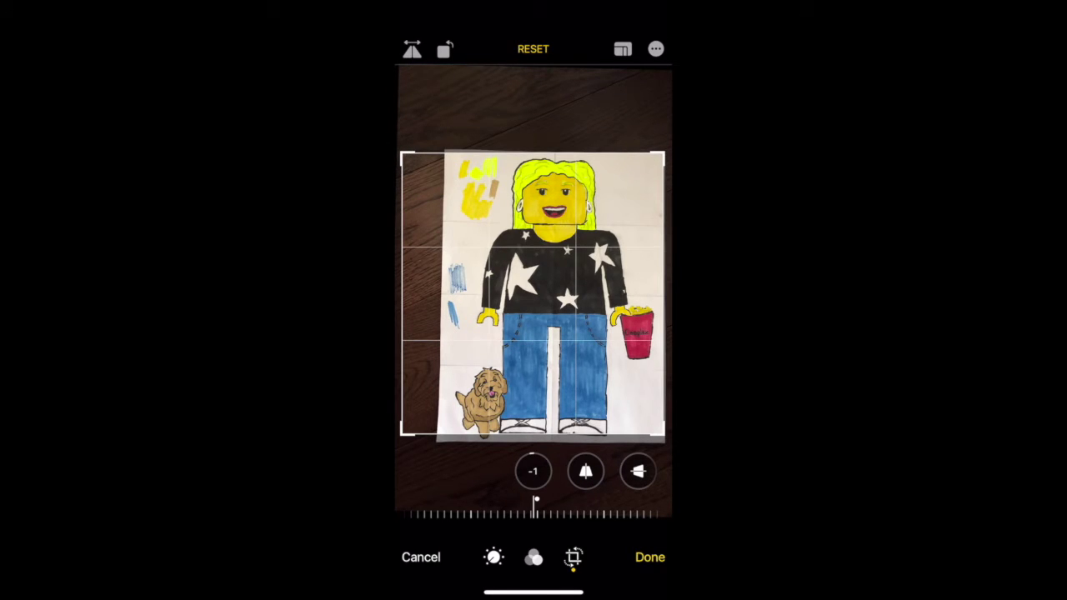
{"action": "left_click_drag", "start_coordinate": [401, 250], "coordinate": [445, 250]}
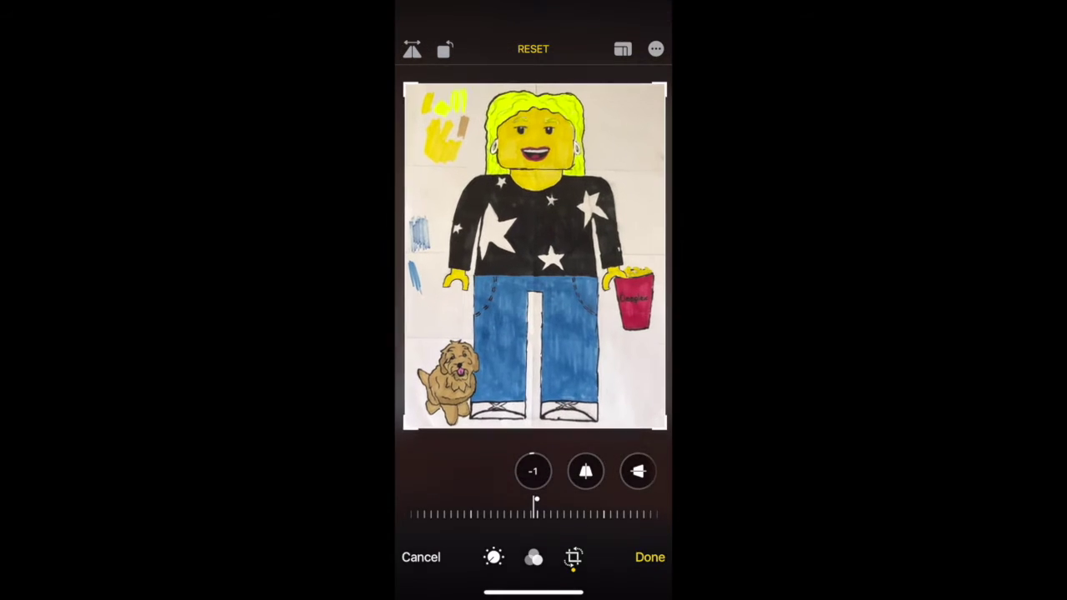
Step: Save the crop and mail the photo, without a subject, to the school e-mail address
{"action": "left_click", "coordinate": [650, 557]}
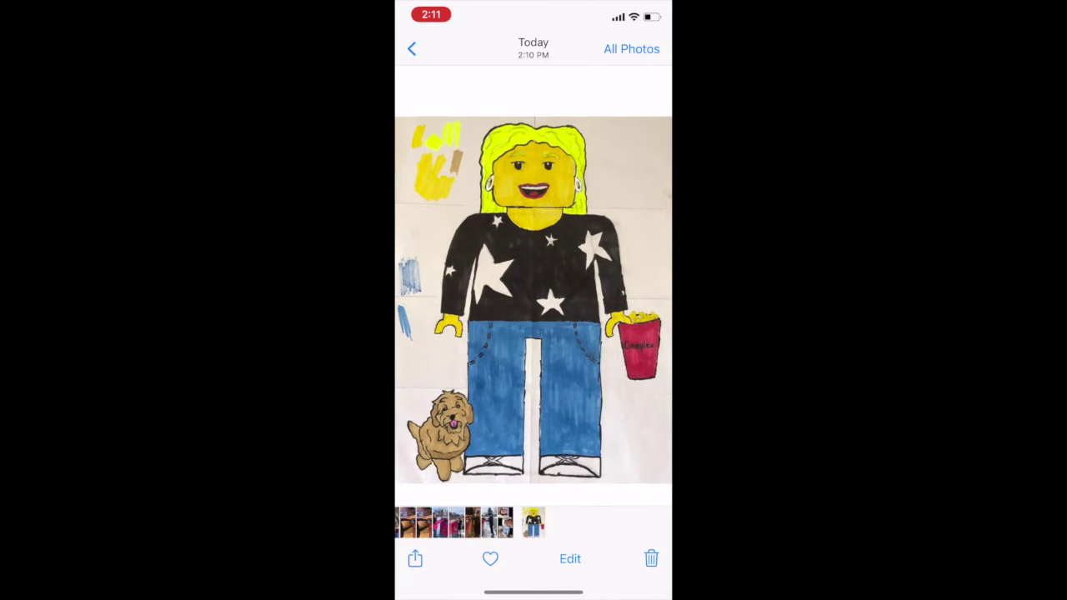
{"action": "left_click", "coordinate": [415, 559]}
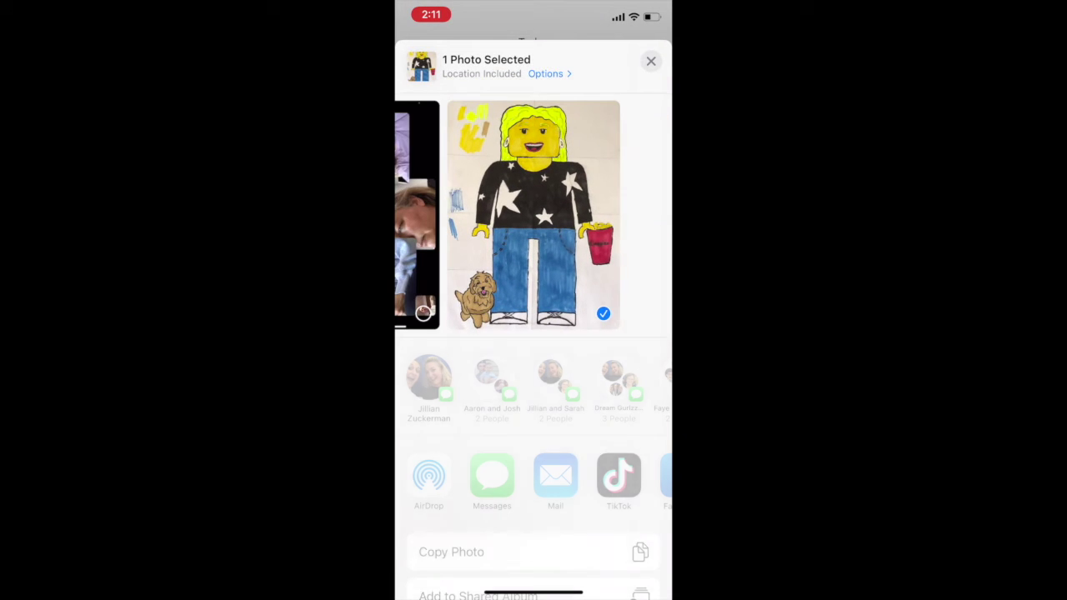
{"action": "left_click", "coordinate": [555, 475]}
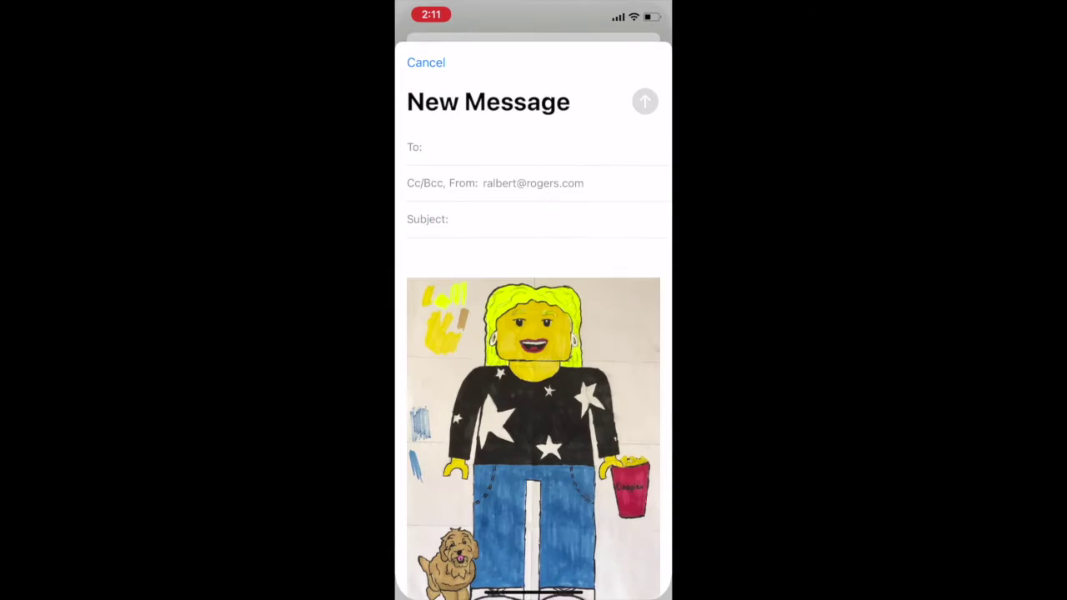
{"action": "type", "text": "ralb"}
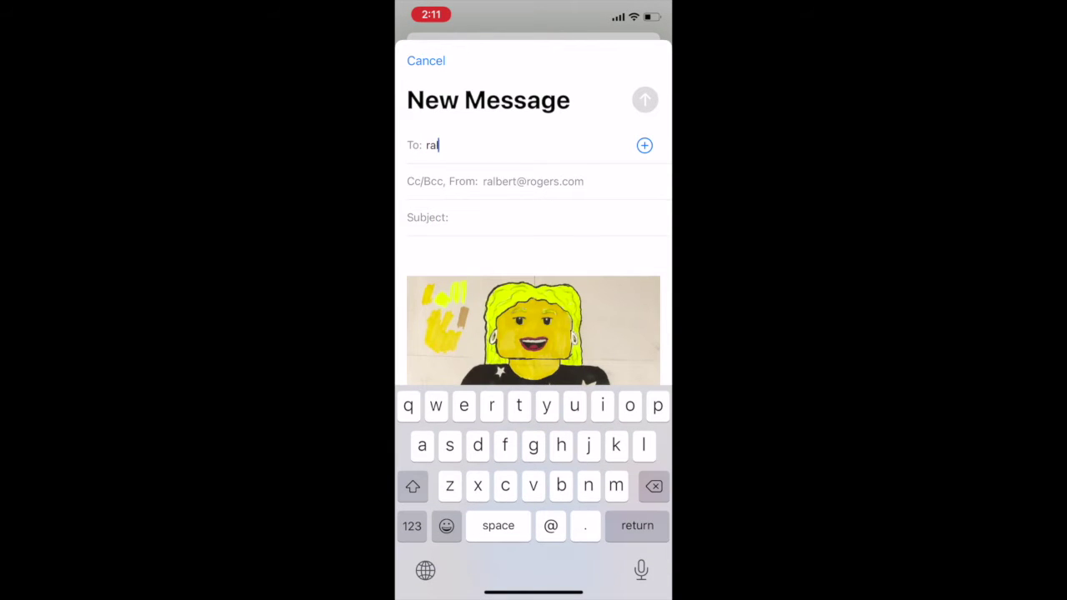
{"action": "left_click", "coordinate": [511, 228]}
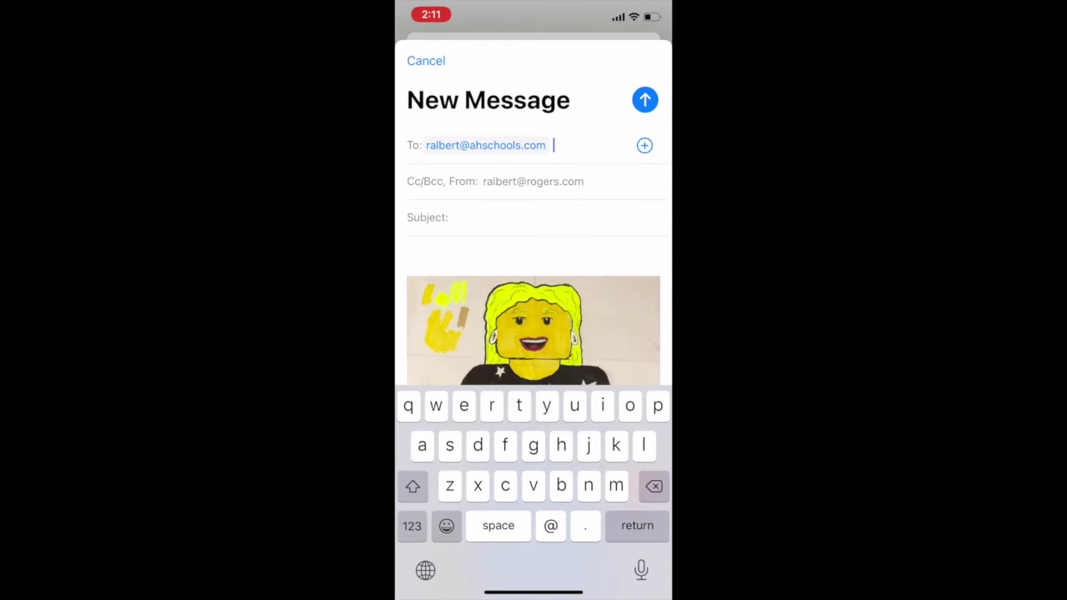
{"action": "left_click", "coordinate": [645, 99]}
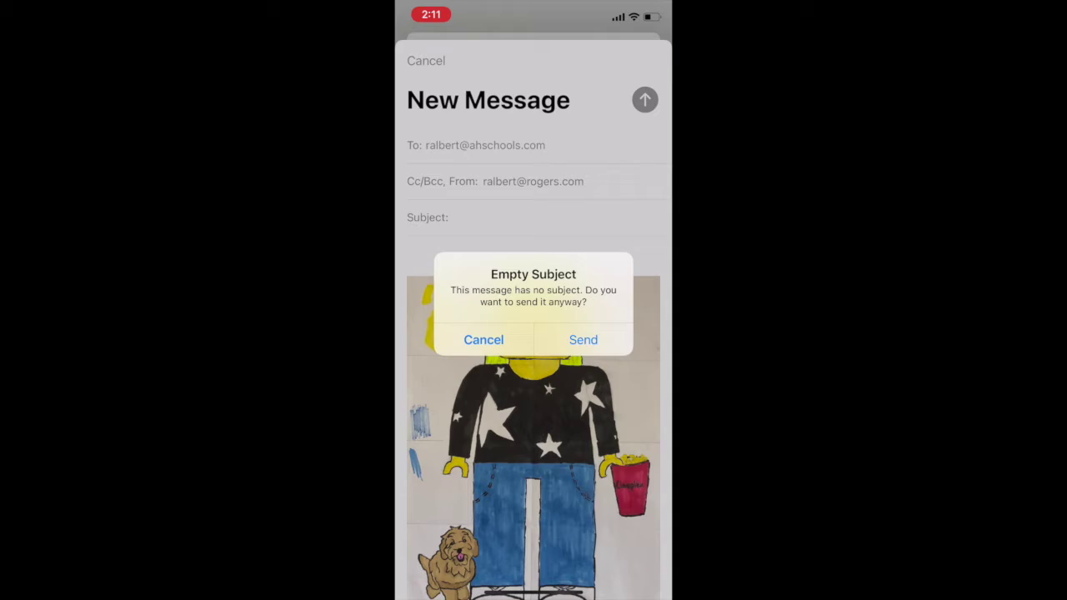
{"action": "left_click", "coordinate": [583, 339]}
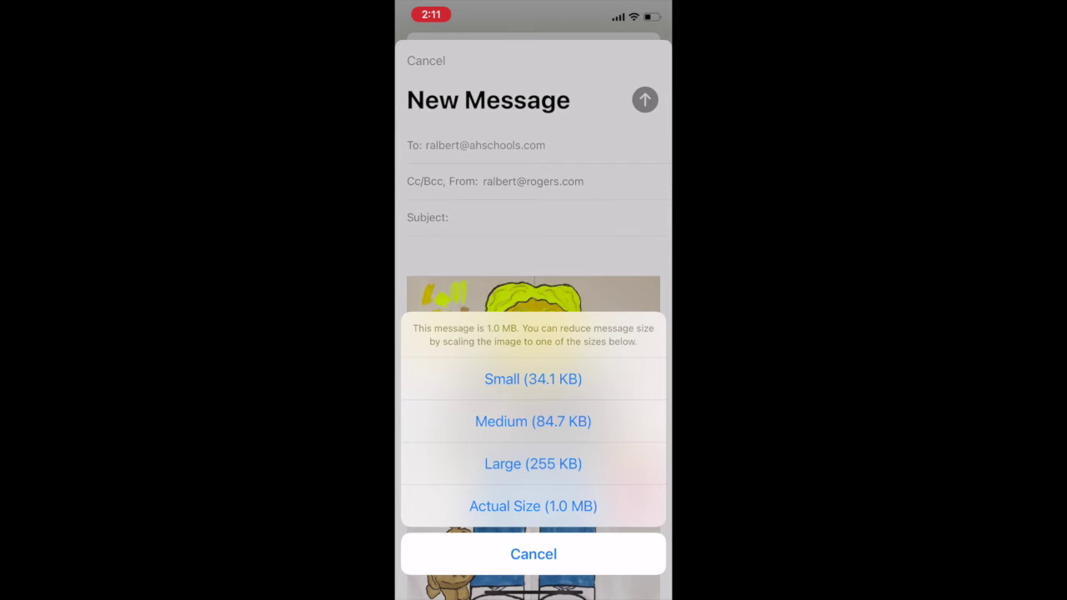
{"action": "left_click", "coordinate": [533, 505]}
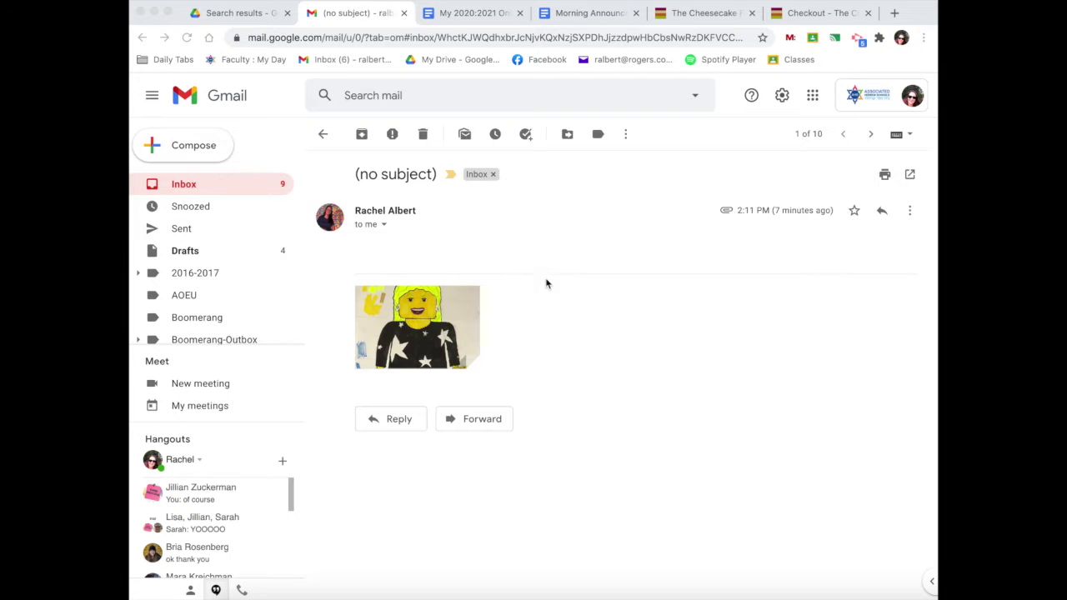
Step: Download the IMG_0553.jpg attachment from the Gmail message, then open a new browser tab
{"action": "left_click", "coordinate": [639, 335]}
{"action": "mouse_move", "coordinate": [437, 338]}
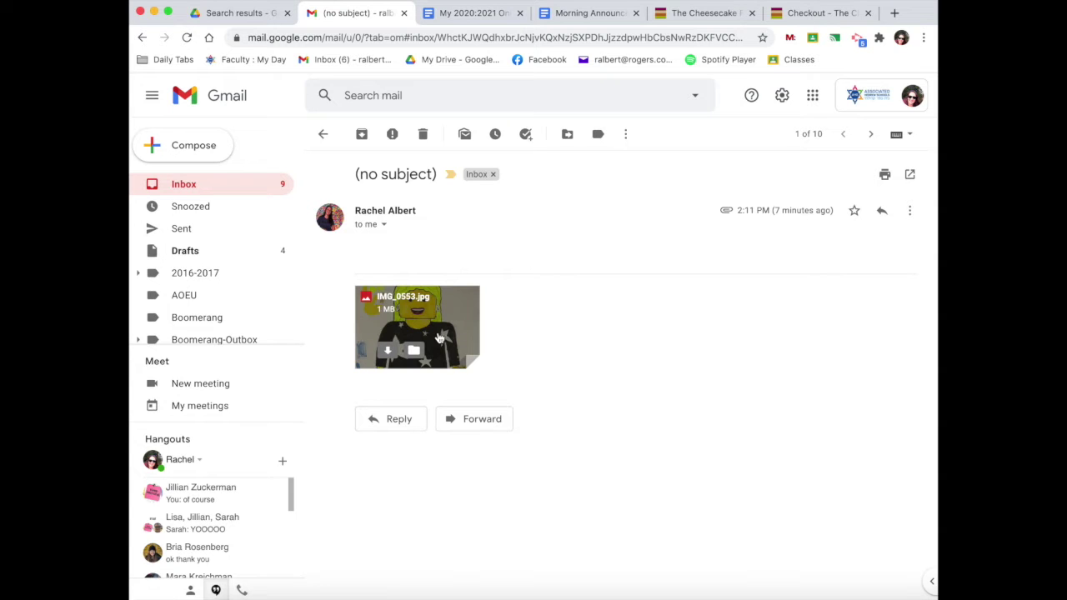
{"action": "left_click", "coordinate": [415, 350]}
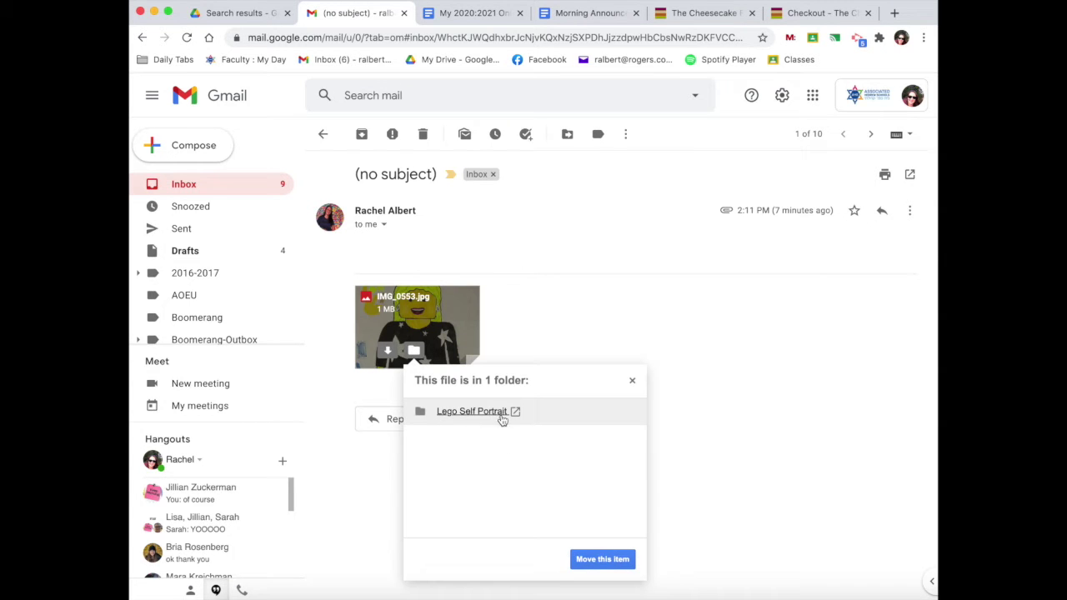
{"action": "left_click", "coordinate": [632, 382]}
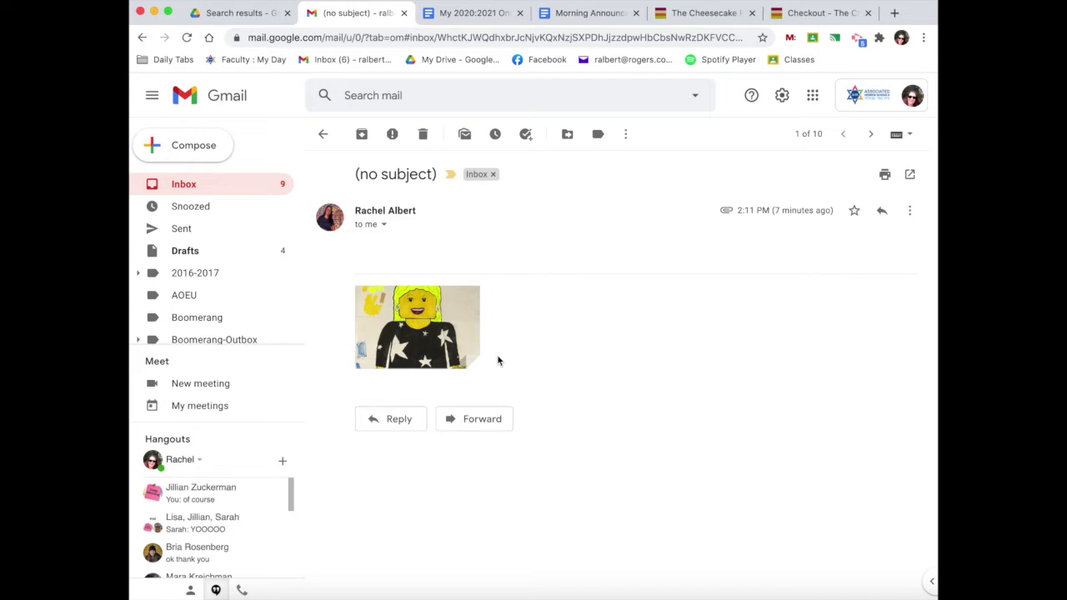
{"action": "left_click", "coordinate": [387, 351]}
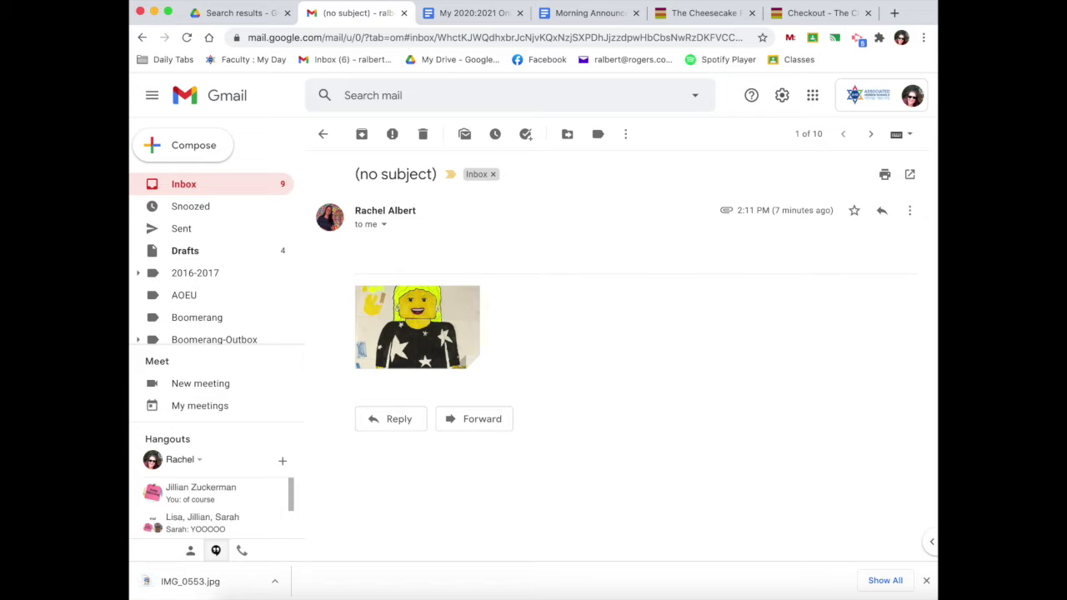
{"action": "left_click", "coordinate": [894, 13]}
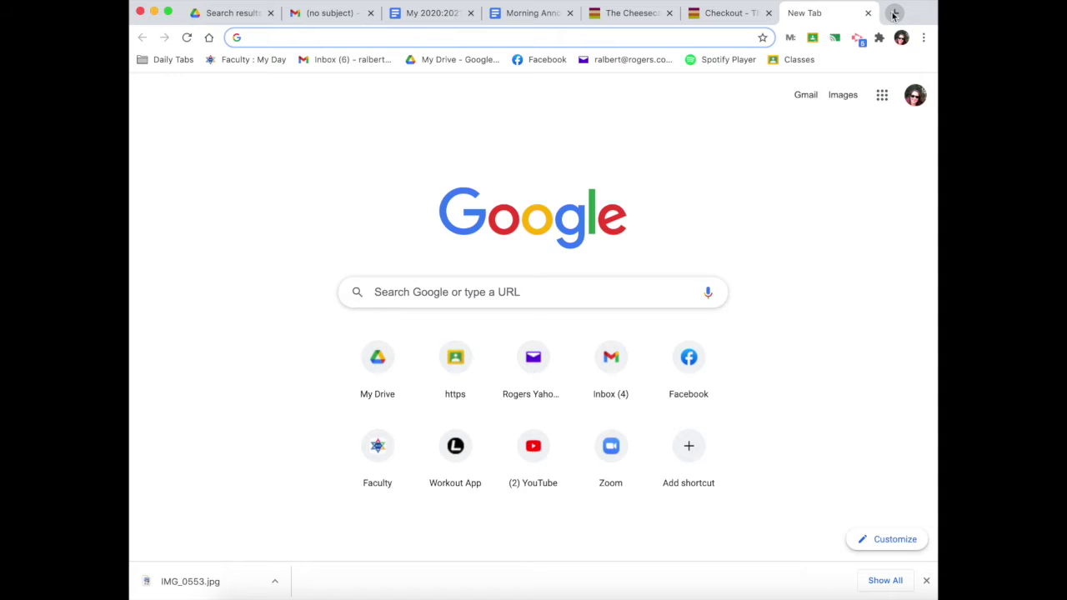
Step: Go to remove.bg and start an image upload
{"action": "type", "text": "remove.bg"}
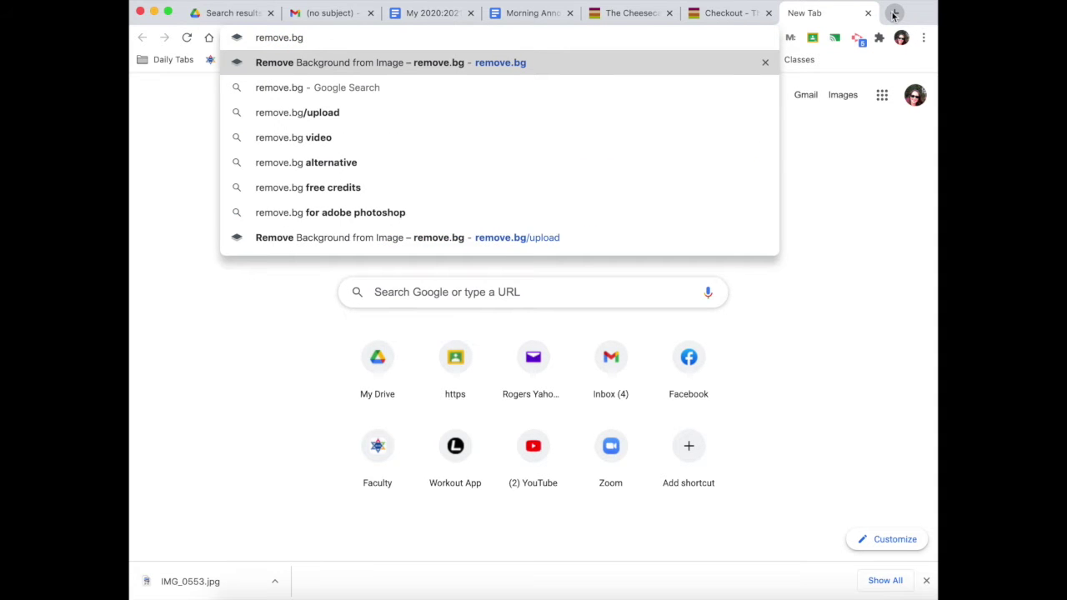
{"action": "key", "text": "Return"}
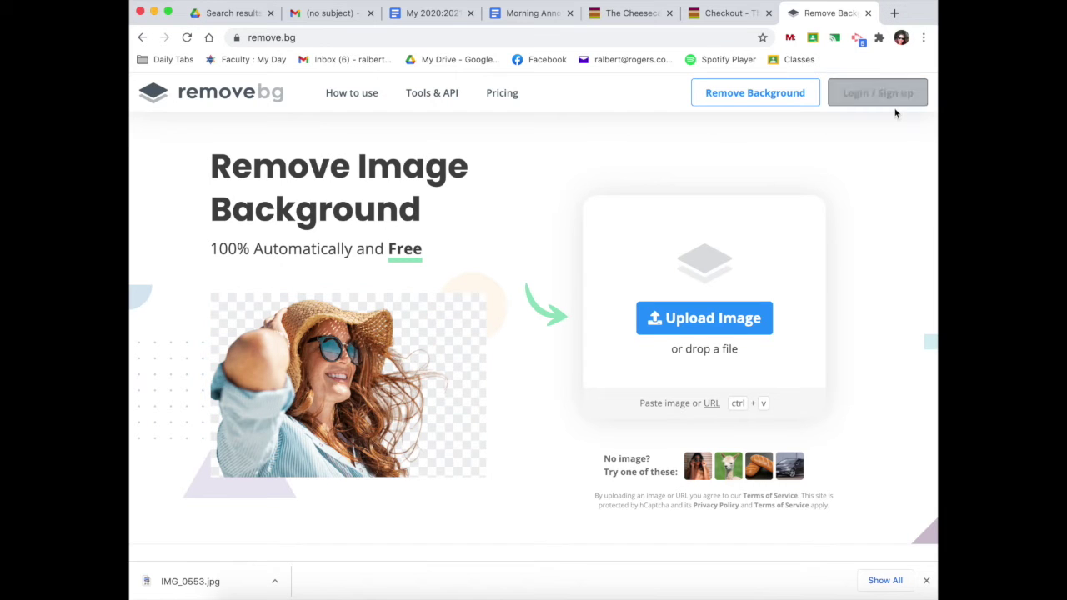
{"action": "left_click", "coordinate": [739, 321]}
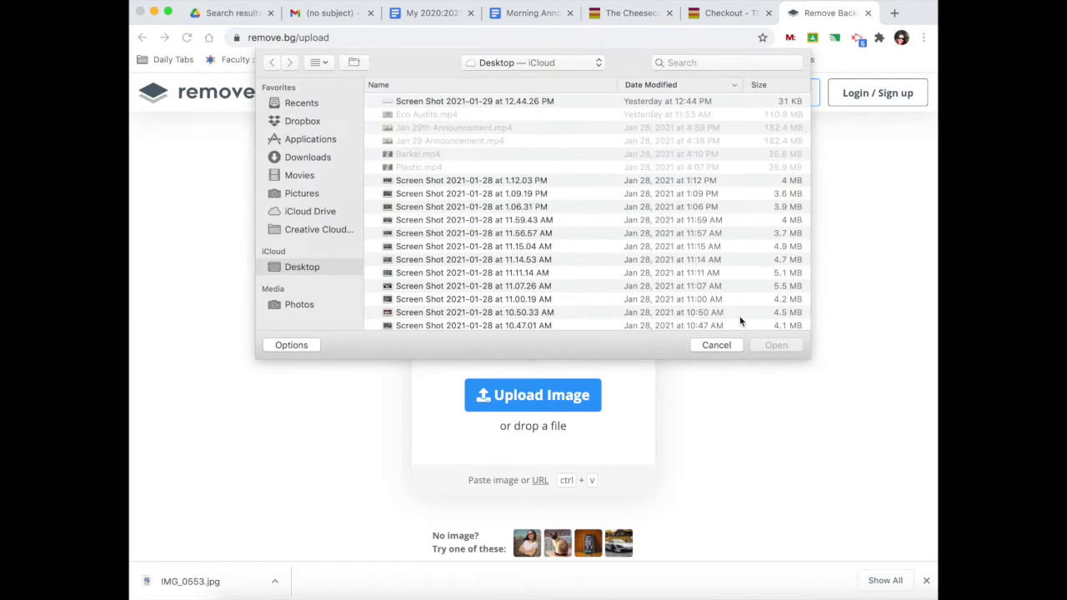
Step: Search Downloads for img_0553 and upload IMG_0553.jpg for background removal
{"action": "left_click", "coordinate": [319, 163]}
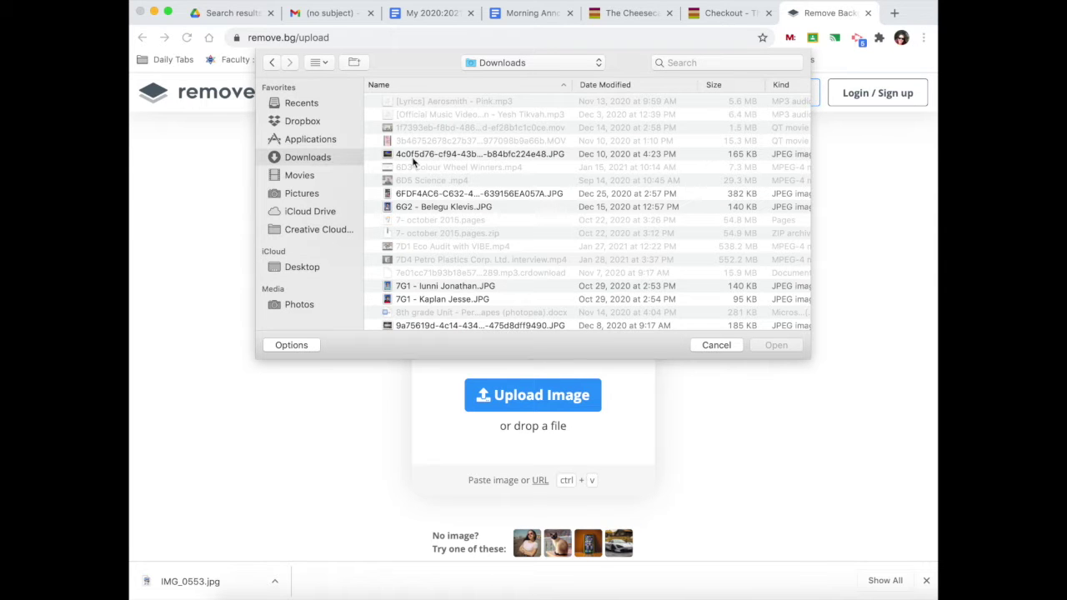
{"action": "scroll", "coordinate": [416, 161], "scroll_direction": "down", "scroll_amount": 10}
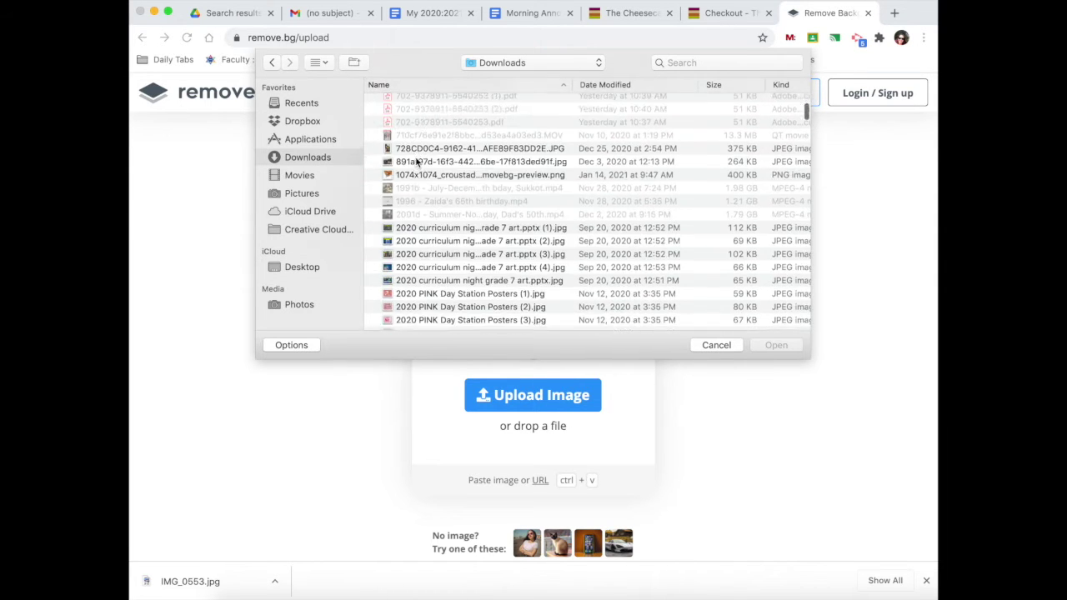
{"action": "scroll", "coordinate": [416, 161], "scroll_direction": "up", "scroll_amount": 10}
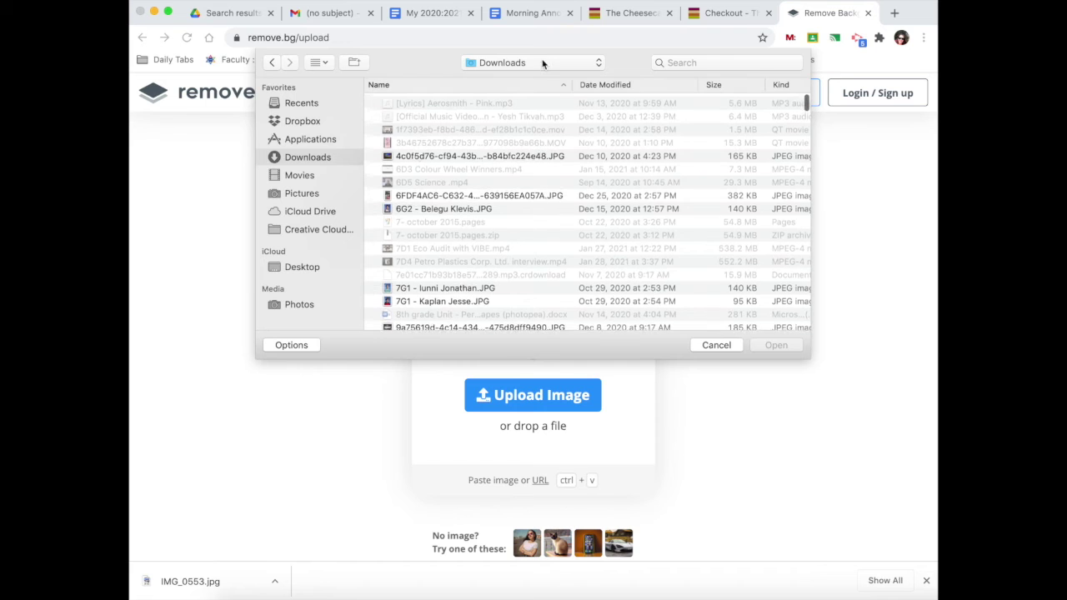
{"action": "left_click", "coordinate": [671, 67]}
{"action": "type", "text": "img"}
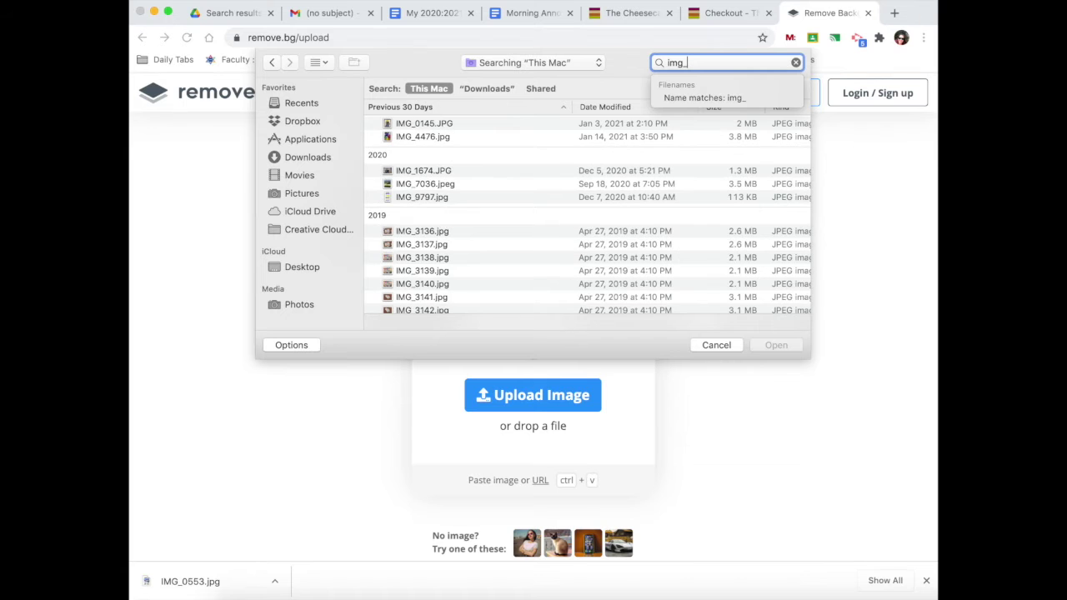
{"action": "type", "text": "_0553"}
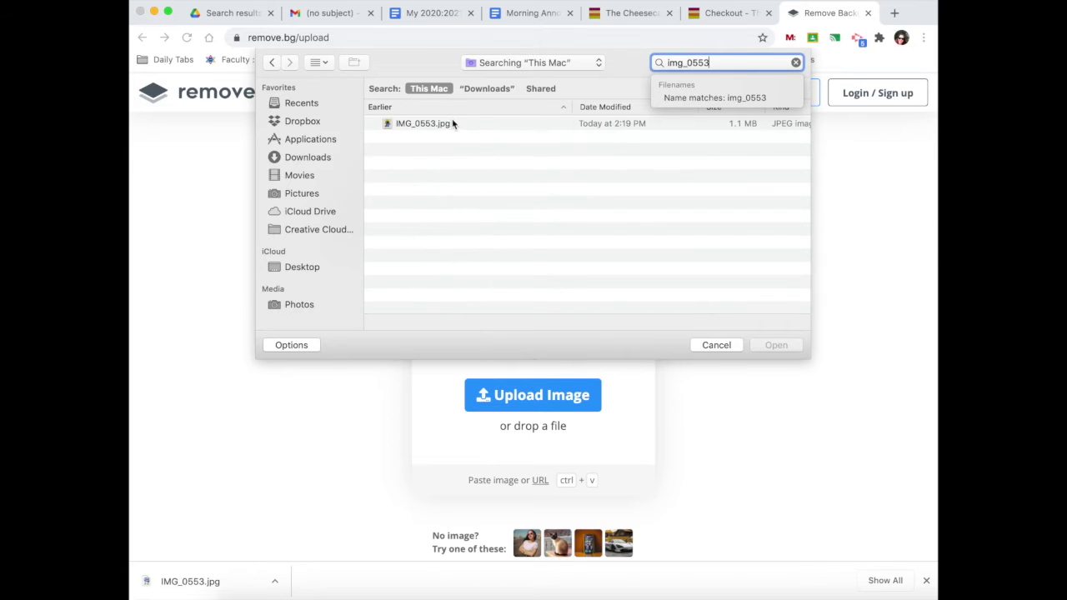
{"action": "left_click", "coordinate": [452, 124]}
{"action": "left_click", "coordinate": [776, 345]}
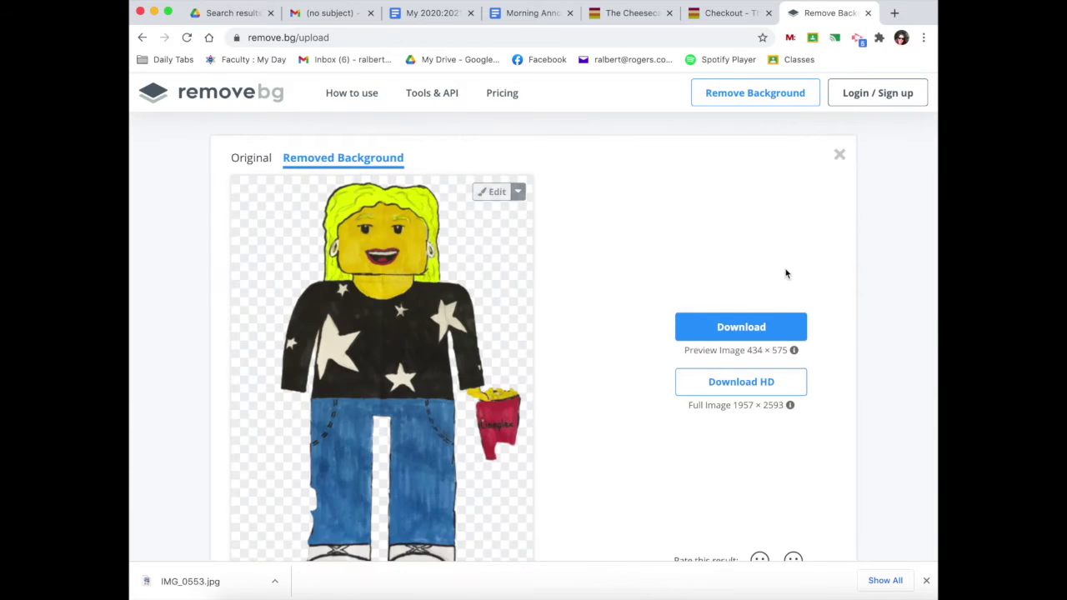
Step: Open the Removed Background preview of the Lego figure in the remove.bg editor
{"action": "scroll", "coordinate": [785, 275], "scroll_direction": "down", "scroll_amount": 2}
{"action": "scroll", "coordinate": [785, 275], "scroll_direction": "up", "scroll_amount": 2}
{"action": "scroll", "coordinate": [785, 273], "scroll_direction": "down", "scroll_amount": 1}
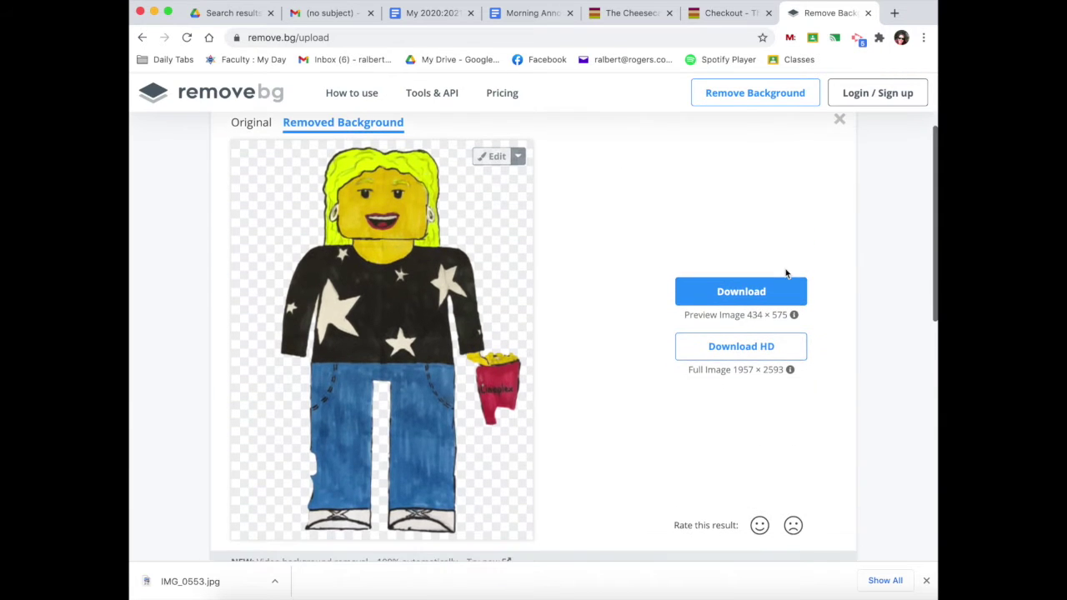
{"action": "scroll", "coordinate": [785, 270], "scroll_direction": "down", "scroll_amount": 1}
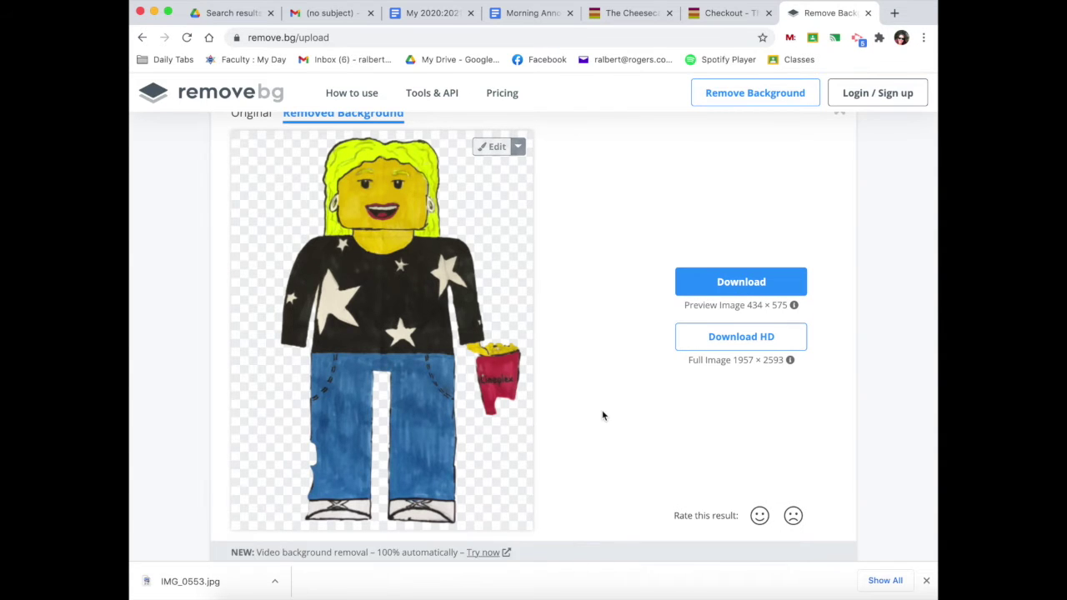
{"action": "scroll", "coordinate": [603, 415], "scroll_direction": "up", "scroll_amount": 3}
{"action": "scroll", "coordinate": [602, 414], "scroll_direction": "down", "scroll_amount": 1}
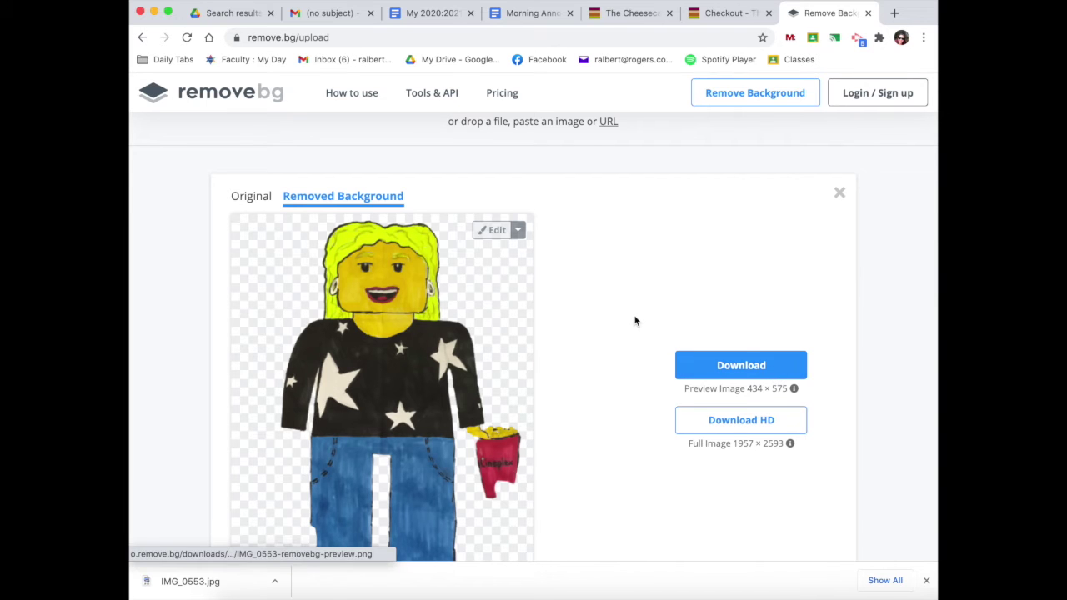
{"action": "scroll", "coordinate": [626, 316], "scroll_direction": "up", "scroll_amount": 1}
{"action": "scroll", "coordinate": [626, 317], "scroll_direction": "down", "scroll_amount": 2}
{"action": "scroll", "coordinate": [627, 317], "scroll_direction": "up", "scroll_amount": 2}
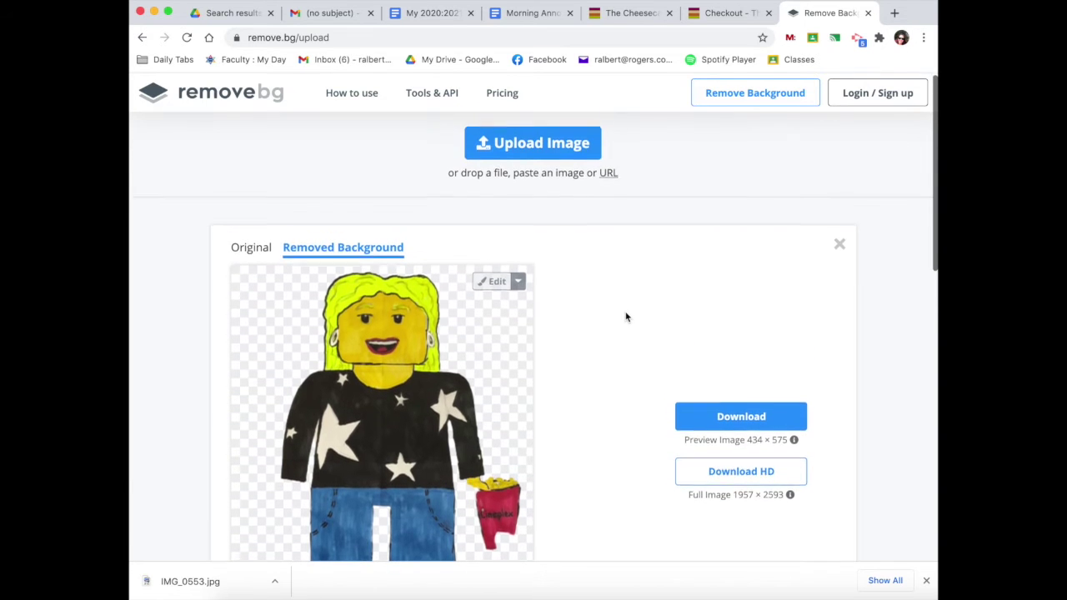
{"action": "scroll", "coordinate": [625, 315], "scroll_direction": "down", "scroll_amount": 3}
{"action": "left_click", "coordinate": [494, 181]}
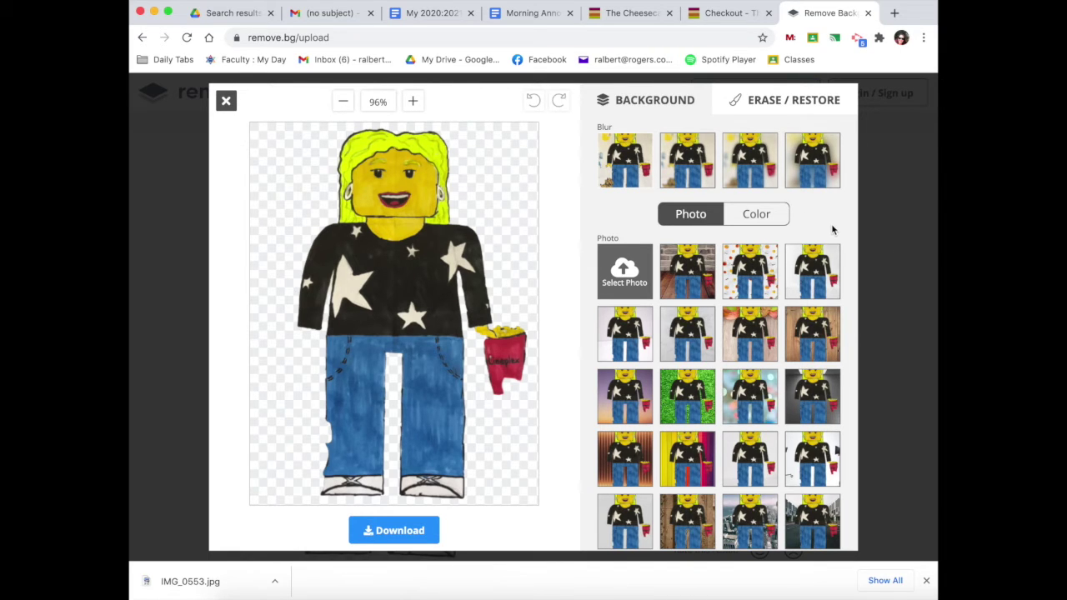
Step: In Erase/Restore, erase a test patch on the right shoulder, then restore it
{"action": "left_click", "coordinate": [759, 109]}
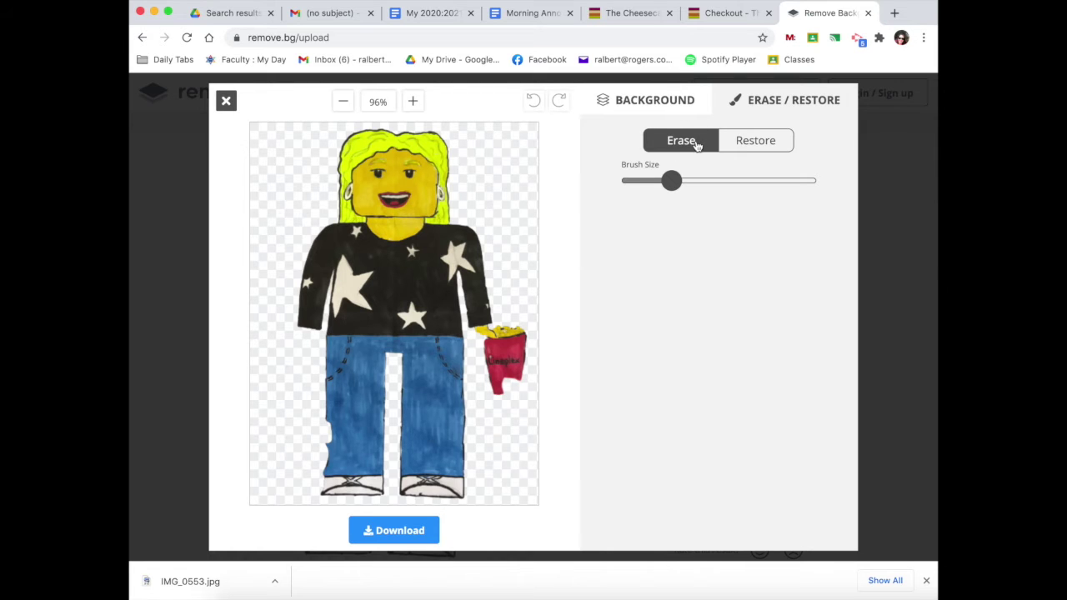
{"action": "left_click", "coordinate": [480, 239]}
{"action": "left_click", "coordinate": [761, 148]}
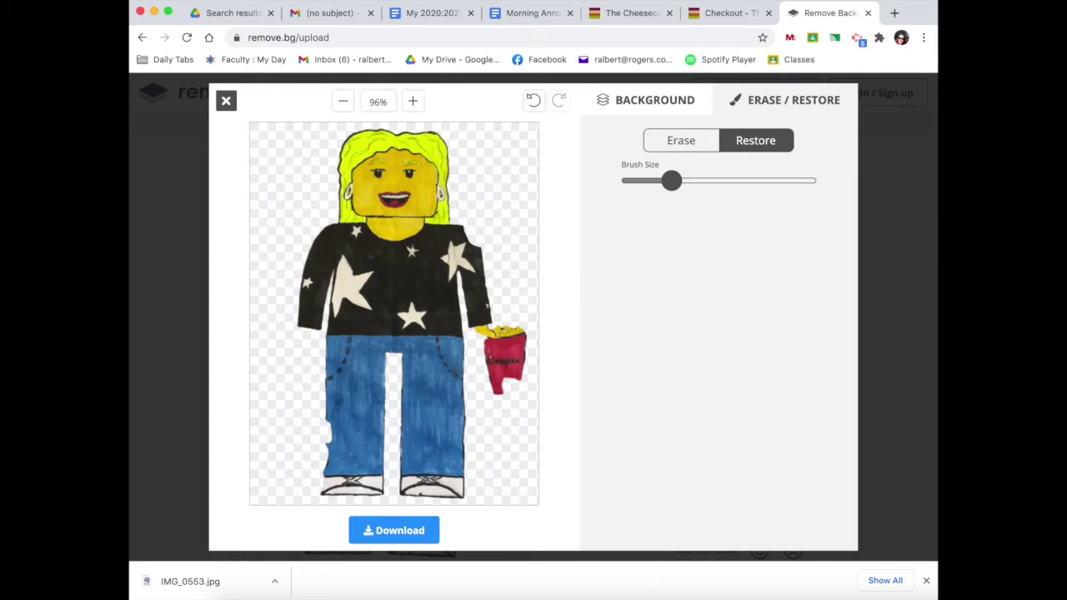
{"action": "left_click_drag", "start_coordinate": [469, 234], "coordinate": [469, 243]}
Step: At 256% zoom, restore the red cup's bottom notch and upper-left rim with a smaller brush
{"action": "left_click", "coordinate": [681, 140]}
{"action": "left_click", "coordinate": [413, 100]}
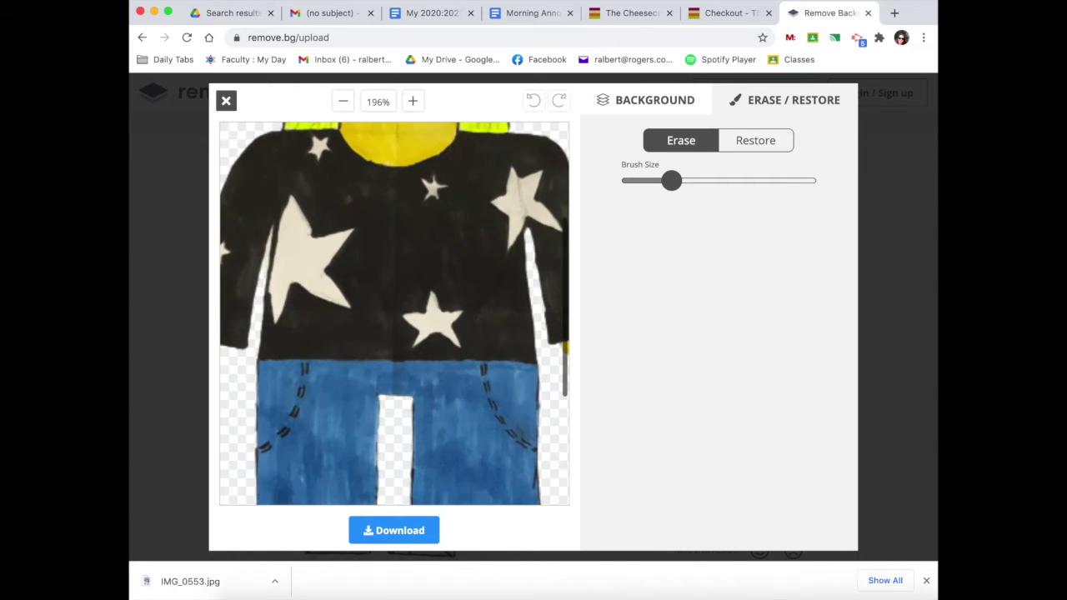
{"action": "scroll", "coordinate": [394, 313], "scroll_direction": "right", "scroll_amount": 5}
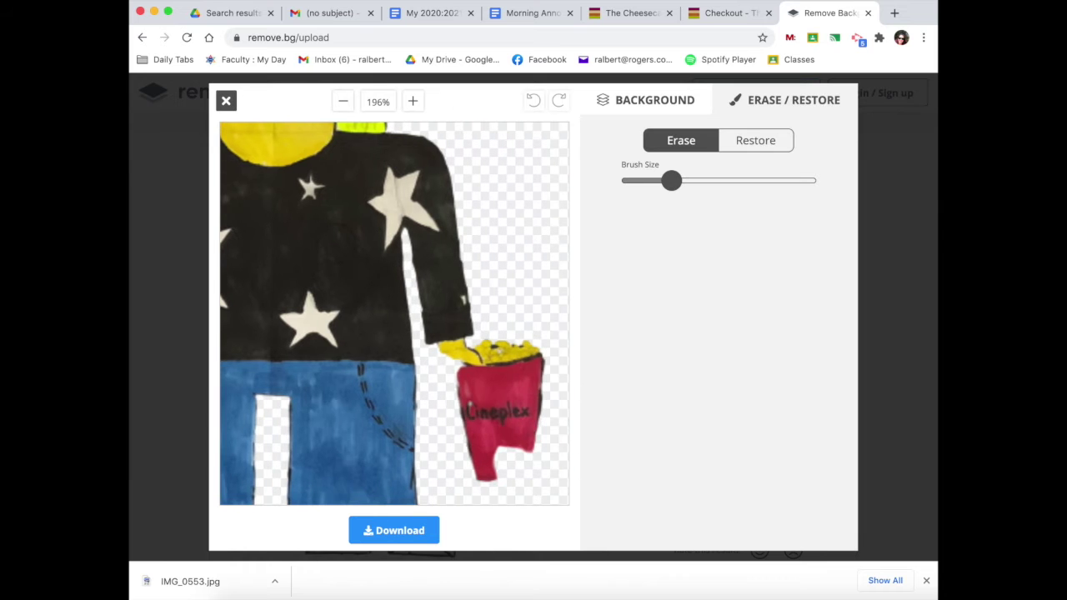
{"action": "scroll", "coordinate": [469, 359], "scroll_direction": "up", "scroll_amount": 2}
{"action": "scroll", "coordinate": [470, 360], "scroll_direction": "down", "scroll_amount": 2}
{"action": "left_click", "coordinate": [412, 101]}
{"action": "left_click", "coordinate": [411, 101]}
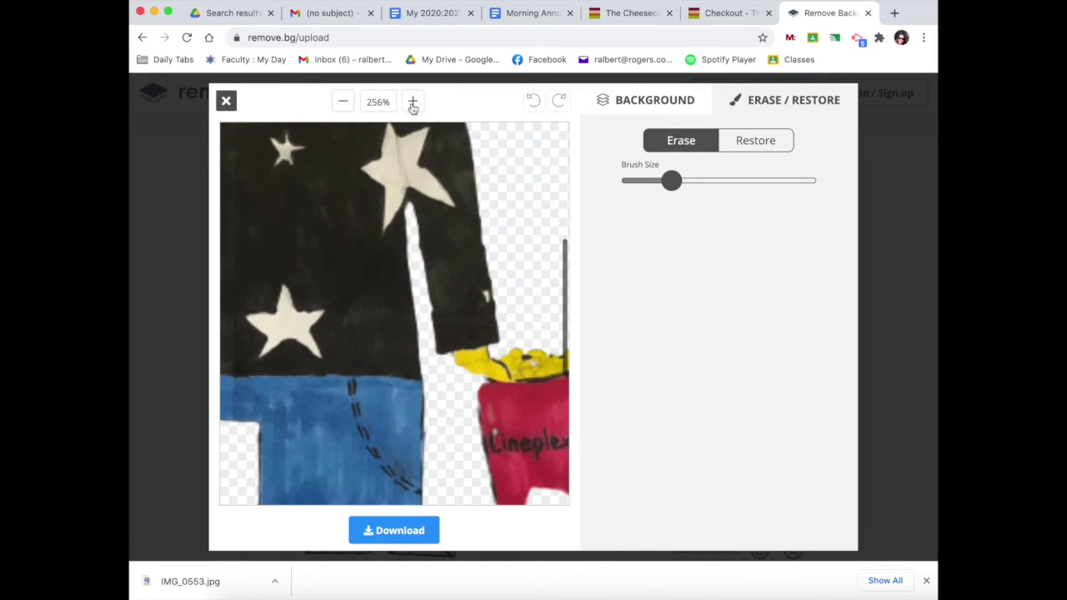
{"action": "left_click", "coordinate": [411, 102]}
{"action": "scroll", "coordinate": [478, 283], "scroll_direction": "down", "scroll_amount": 2}
{"action": "scroll", "coordinate": [477, 283], "scroll_direction": "right", "scroll_amount": 2}
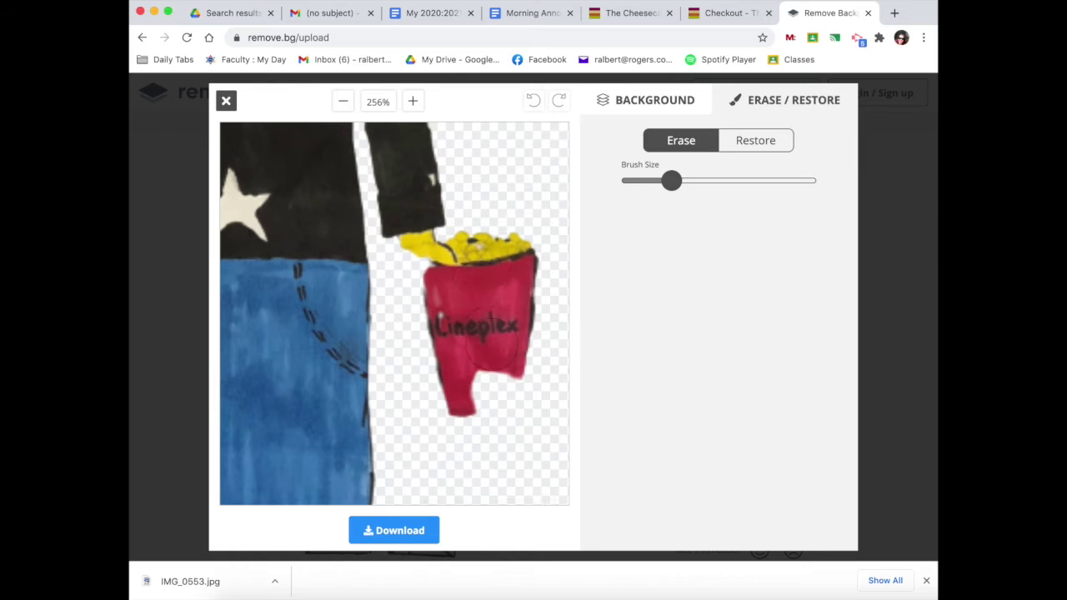
{"action": "left_click", "coordinate": [756, 140]}
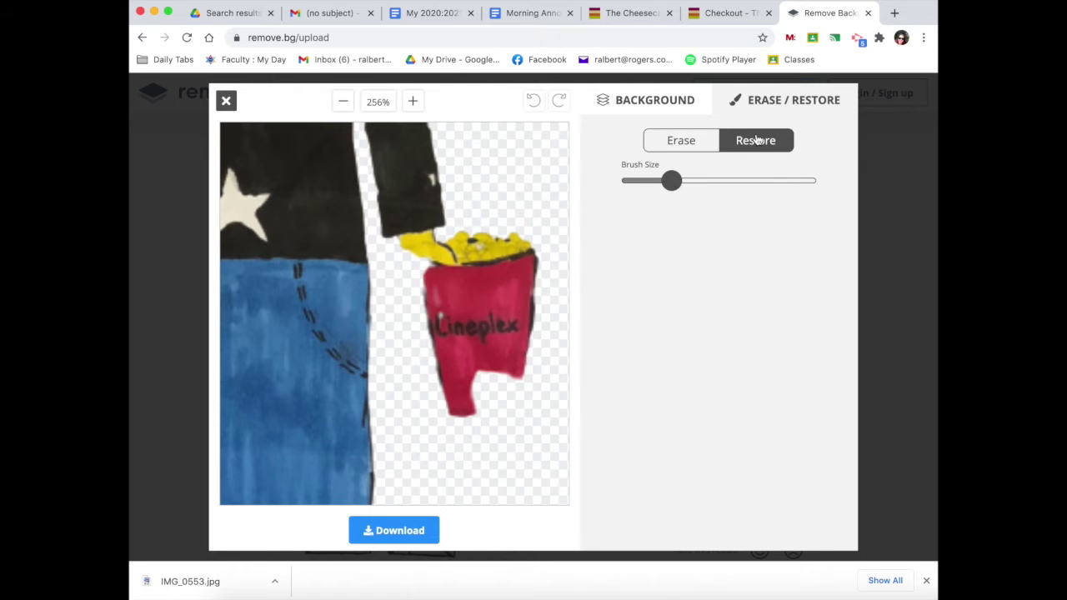
{"action": "left_click_drag", "start_coordinate": [671, 180], "coordinate": [633, 181]}
{"action": "mouse_move", "coordinate": [479, 384]}
{"action": "left_mouse_down"}
{"action": "mouse_move", "coordinate": [476, 408]}
{"action": "mouse_move", "coordinate": [495, 372]}
{"action": "mouse_move", "coordinate": [514, 392]}
{"action": "mouse_move", "coordinate": [505, 409]}
{"action": "mouse_move", "coordinate": [460, 419]}
{"action": "mouse_move", "coordinate": [445, 367]}
{"action": "mouse_move", "coordinate": [485, 412]}
{"action": "mouse_move", "coordinate": [511, 410]}
{"action": "mouse_move", "coordinate": [528, 284]}
{"action": "left_mouse_up"}
{"action": "mouse_move", "coordinate": [420, 277]}
{"action": "left_mouse_down"}
{"action": "mouse_move", "coordinate": [438, 266]}
{"action": "mouse_move", "coordinate": [425, 269]}
{"action": "mouse_move", "coordinate": [442, 369]}
{"action": "mouse_move", "coordinate": [426, 276]}
{"action": "left_mouse_up"}
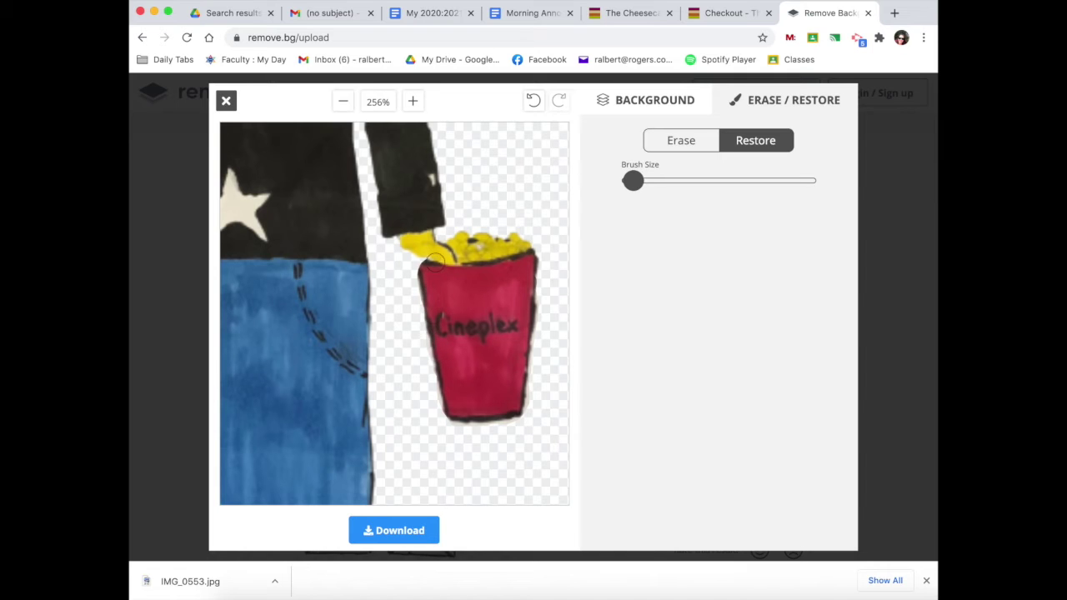
Step: Restore both yellow hands and erase the white fringe along the arm's edge
{"action": "mouse_move", "coordinate": [430, 254]}
{"action": "left_mouse_down"}
{"action": "mouse_move", "coordinate": [395, 265]}
{"action": "mouse_move", "coordinate": [393, 295]}
{"action": "mouse_move", "coordinate": [400, 248]}
{"action": "mouse_move", "coordinate": [390, 296]}
{"action": "left_mouse_up"}
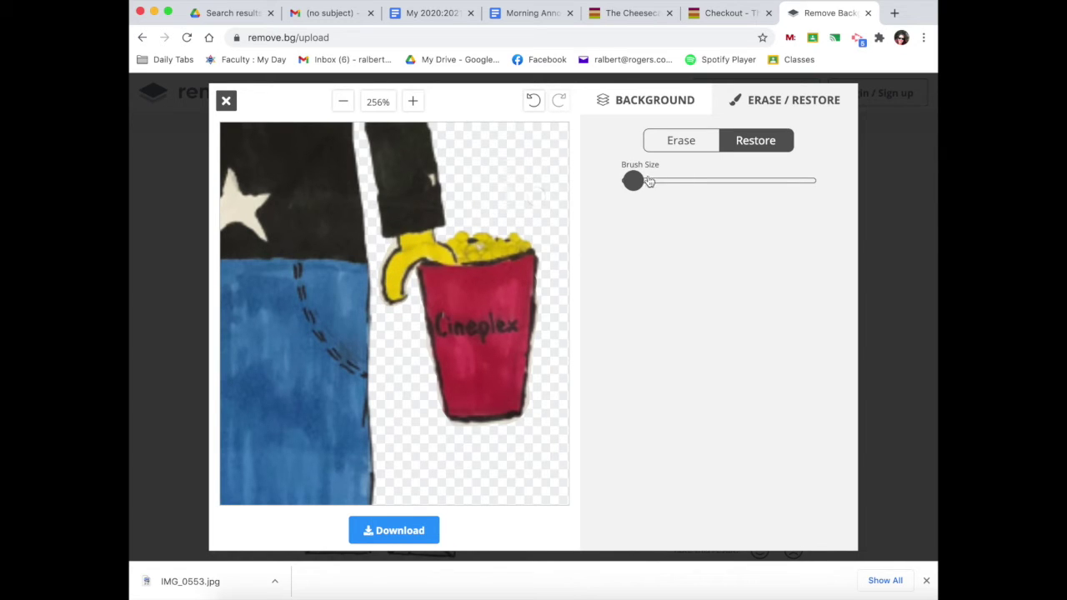
{"action": "left_click_drag", "start_coordinate": [633, 181], "coordinate": [627, 181]}
{"action": "left_click", "coordinate": [672, 150]}
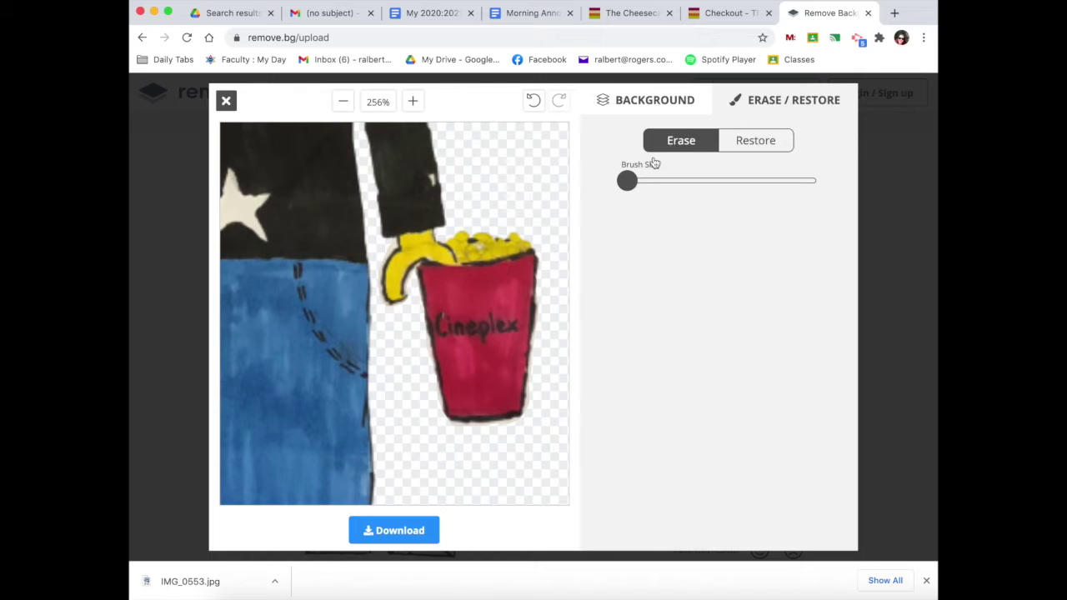
{"action": "left_click_drag", "start_coordinate": [390, 244], "coordinate": [379, 260]}
{"action": "scroll", "coordinate": [439, 371], "scroll_direction": "left", "scroll_amount": 10}
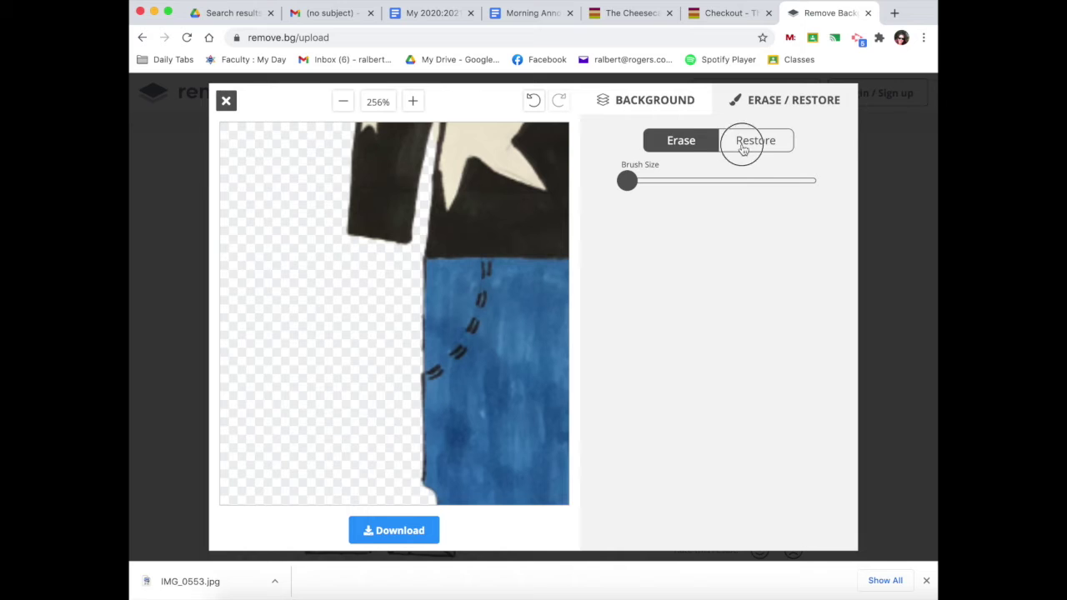
{"action": "left_click", "coordinate": [750, 140]}
{"action": "mouse_move", "coordinate": [351, 240]}
{"action": "left_mouse_down"}
{"action": "mouse_move", "coordinate": [367, 241]}
{"action": "mouse_move", "coordinate": [391, 274]}
{"action": "mouse_move", "coordinate": [394, 240]}
{"action": "mouse_move", "coordinate": [408, 314]}
{"action": "mouse_move", "coordinate": [369, 270]}
{"action": "mouse_move", "coordinate": [335, 274]}
{"action": "mouse_move", "coordinate": [364, 254]}
{"action": "mouse_move", "coordinate": [340, 297]}
{"action": "mouse_move", "coordinate": [345, 287]}
{"action": "mouse_move", "coordinate": [326, 291]}
{"action": "mouse_move", "coordinate": [352, 252]}
{"action": "left_mouse_up"}
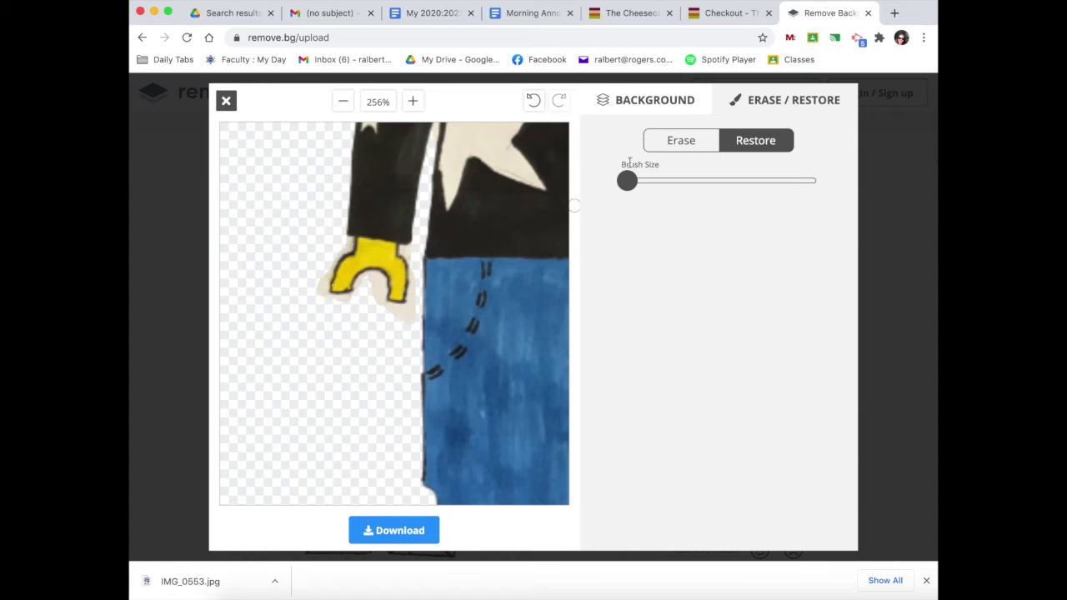
Step: Erase the pale fringe around the yellow hand's lower and left edges
{"action": "left_click", "coordinate": [678, 142]}
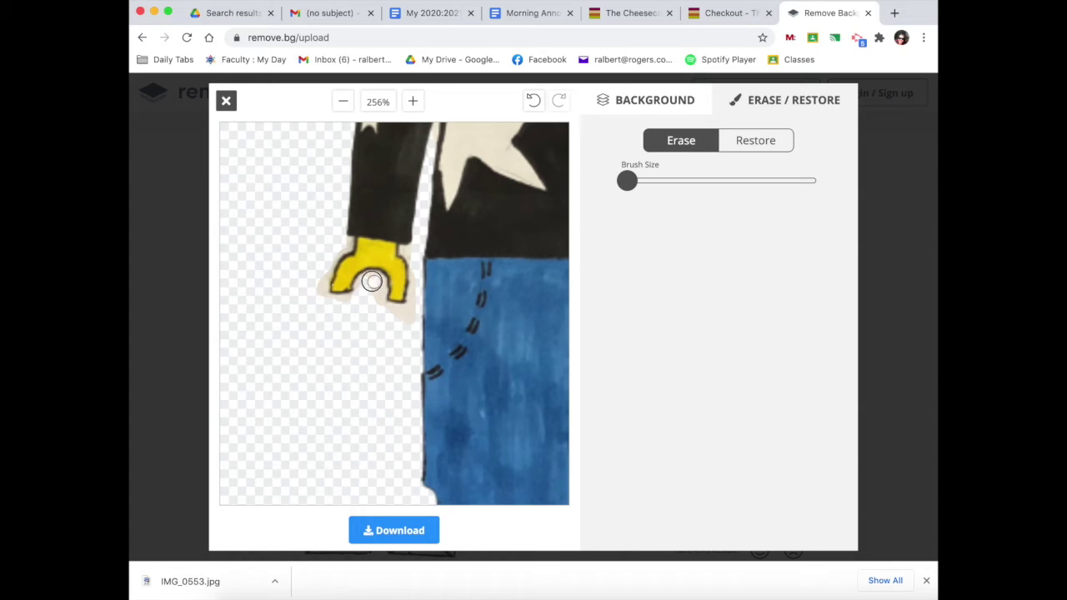
{"action": "mouse_move", "coordinate": [371, 281]}
{"action": "left_mouse_down"}
{"action": "mouse_move", "coordinate": [364, 286]}
{"action": "mouse_move", "coordinate": [374, 280]}
{"action": "mouse_move", "coordinate": [376, 305]}
{"action": "mouse_move", "coordinate": [378, 288]}
{"action": "mouse_move", "coordinate": [409, 318]}
{"action": "mouse_move", "coordinate": [417, 269]}
{"action": "left_mouse_up"}
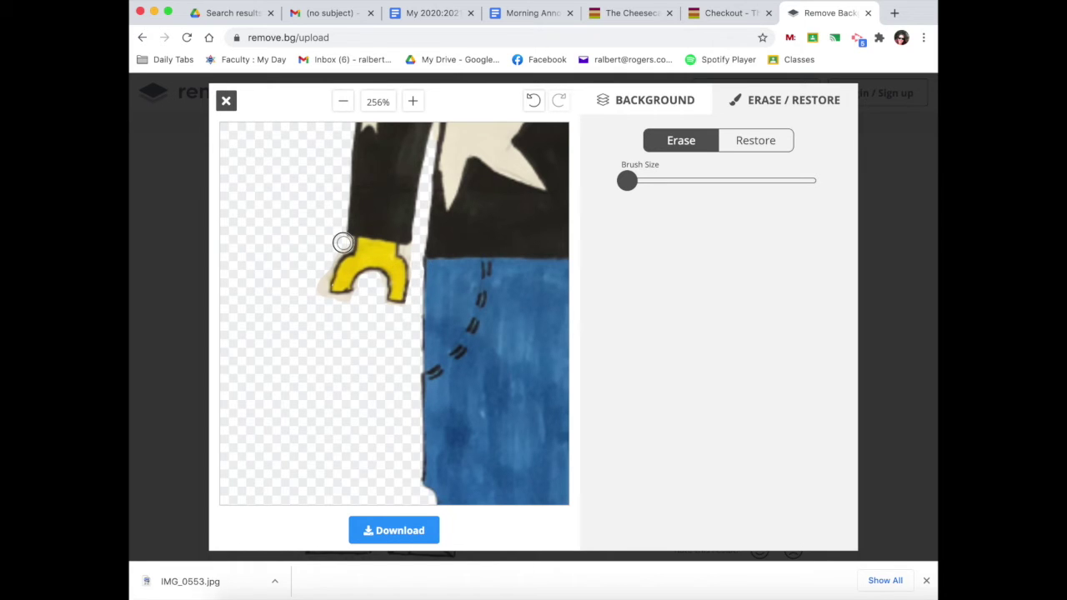
{"action": "left_click_drag", "start_coordinate": [343, 243], "coordinate": [318, 296]}
{"action": "mouse_move", "coordinate": [342, 245]}
{"action": "left_mouse_down"}
{"action": "mouse_move", "coordinate": [319, 291]}
{"action": "mouse_move", "coordinate": [359, 300]}
{"action": "left_mouse_up"}
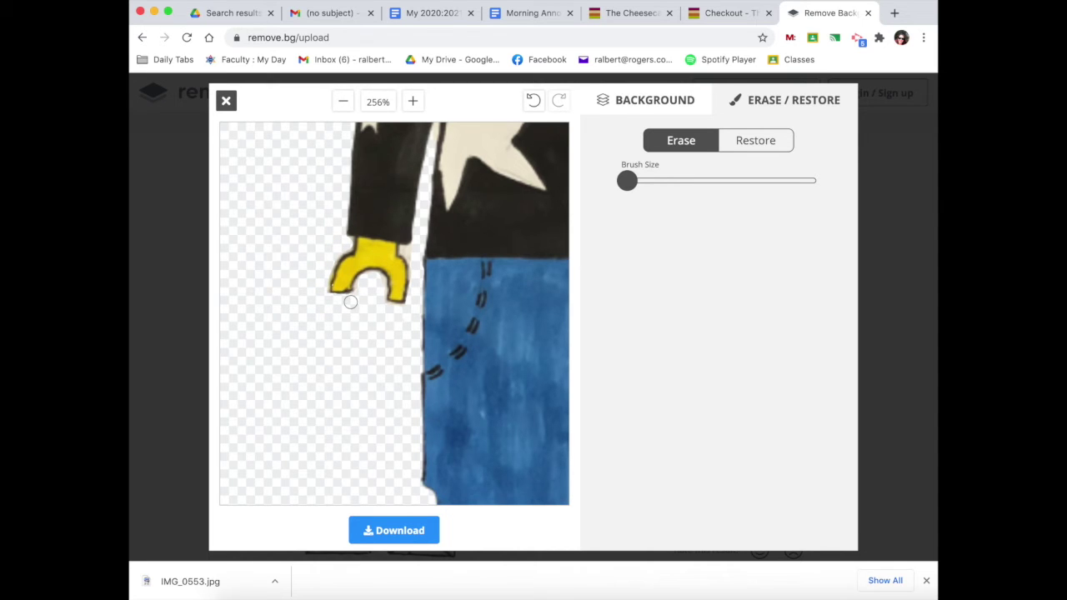
Step: Zoom to 400% and erase the pale fringe around the dog
{"action": "scroll", "coordinate": [350, 302], "scroll_direction": "down", "scroll_amount": 3}
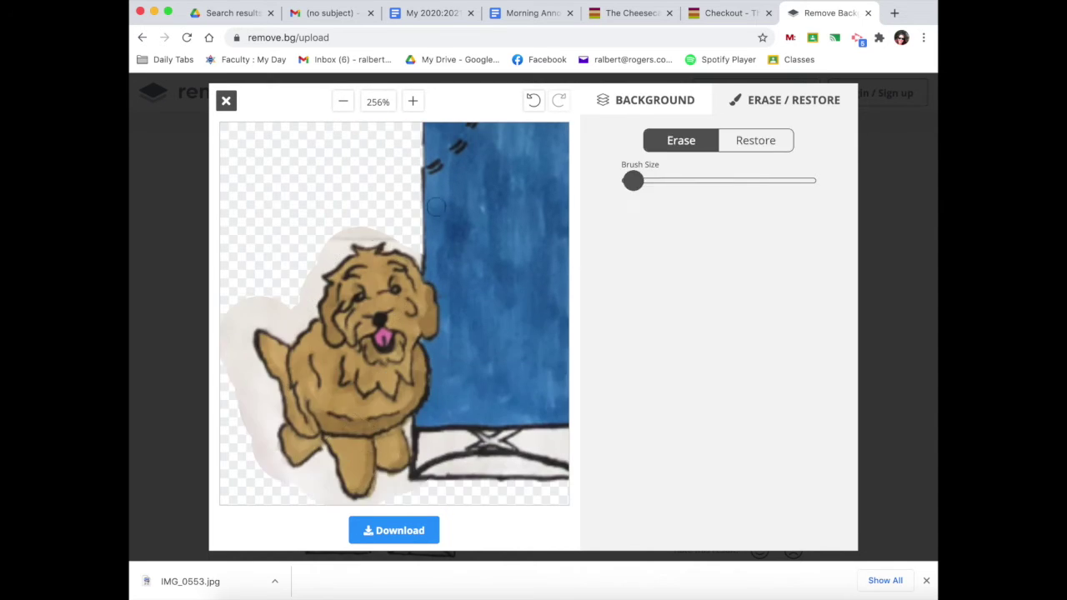
{"action": "left_click", "coordinate": [412, 101]}
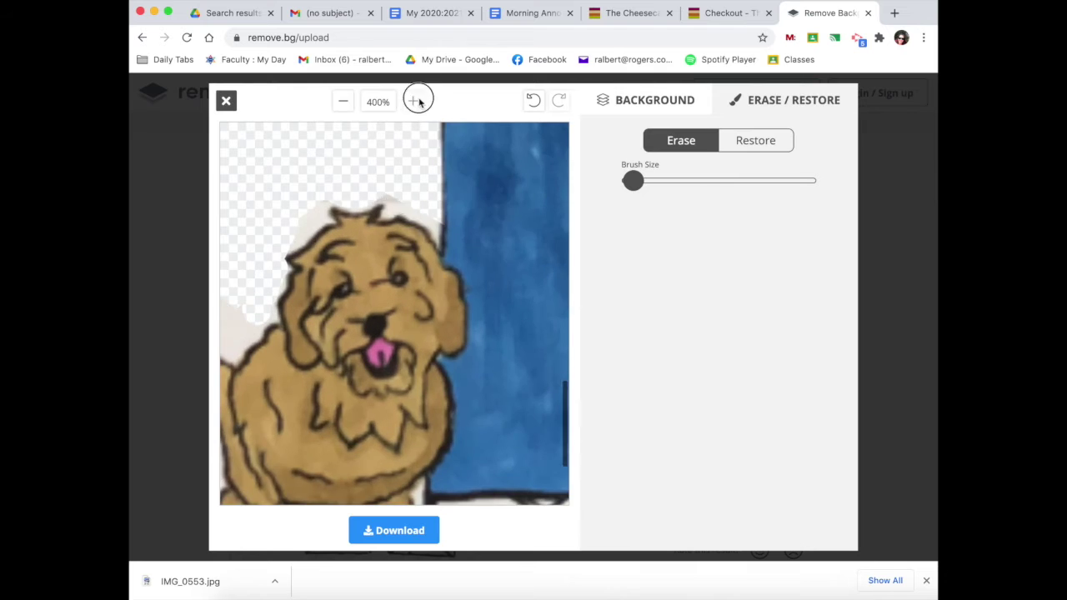
{"action": "scroll", "coordinate": [287, 283], "scroll_direction": "down", "scroll_amount": 3}
{"action": "mouse_move", "coordinate": [315, 230]}
{"action": "left_mouse_down"}
{"action": "mouse_move", "coordinate": [303, 371]}
{"action": "mouse_move", "coordinate": [407, 488]}
{"action": "mouse_move", "coordinate": [473, 473]}
{"action": "left_mouse_up"}
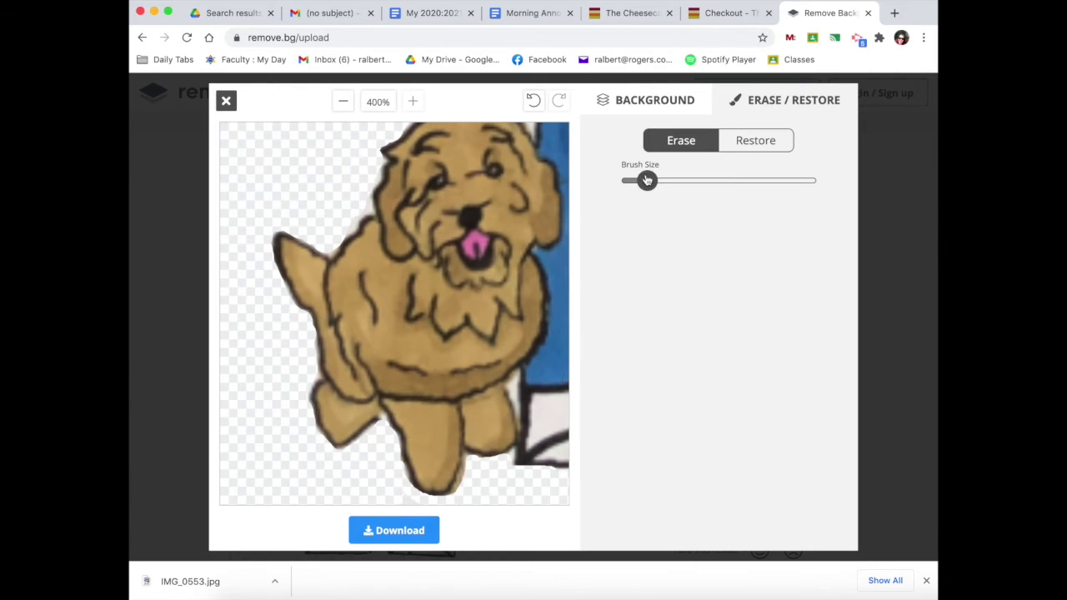
{"action": "scroll", "coordinate": [364, 357], "scroll_direction": "up", "scroll_amount": 3}
{"action": "scroll", "coordinate": [445, 195], "scroll_direction": "right", "scroll_amount": 5}
{"action": "scroll", "coordinate": [461, 299], "scroll_direction": "up", "scroll_amount": 5}
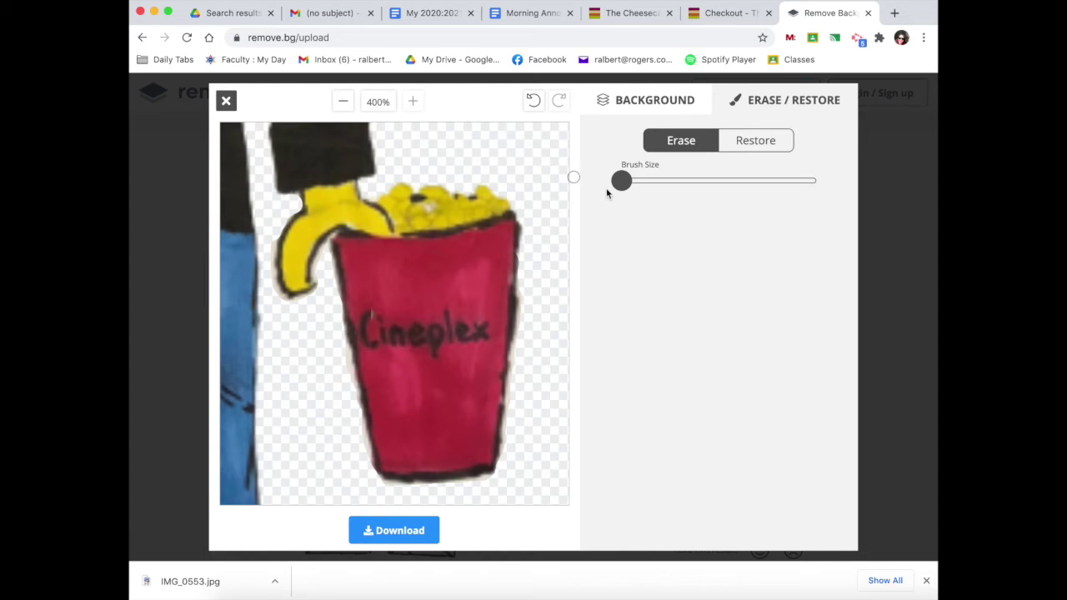
Step: Zoom out to the whole figure and download the touched-up cut-out as a PNG
{"action": "left_click", "coordinate": [345, 103]}
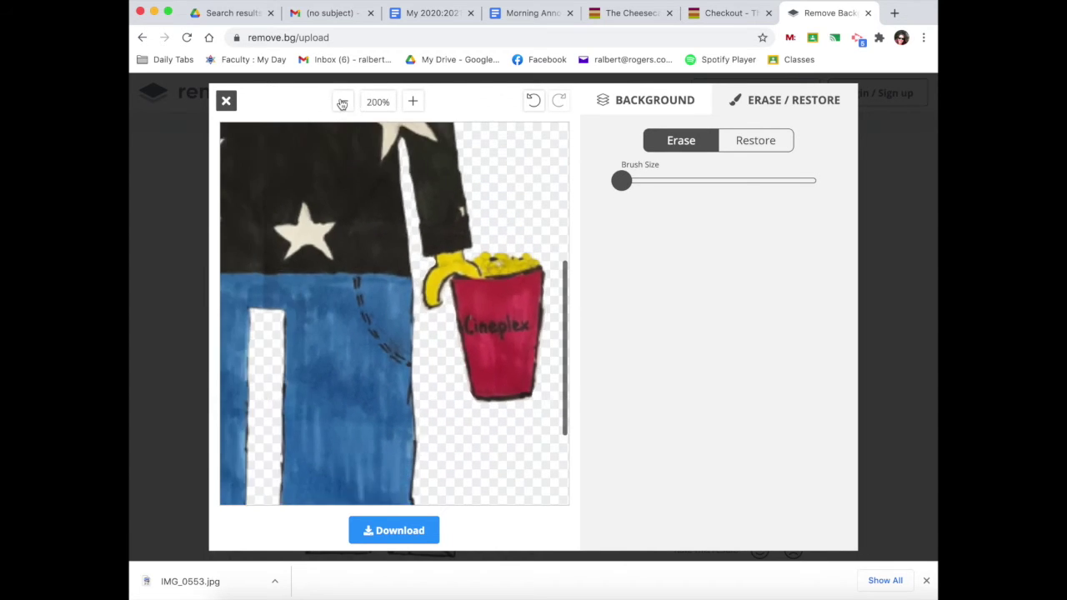
{"action": "left_click", "coordinate": [342, 103]}
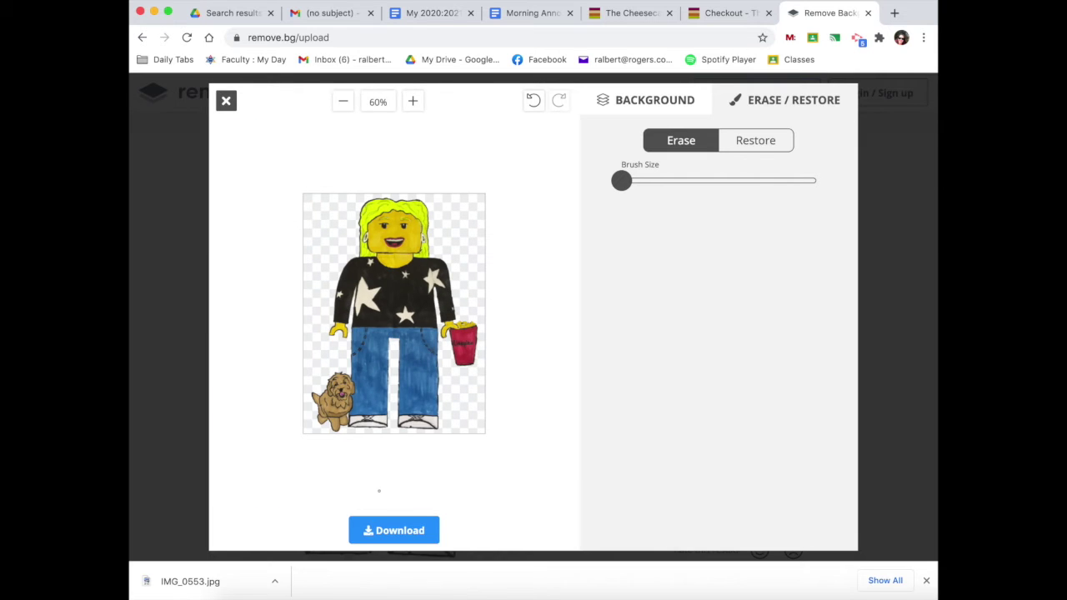
{"action": "left_click", "coordinate": [404, 532]}
{"action": "left_click", "coordinate": [530, 322]}
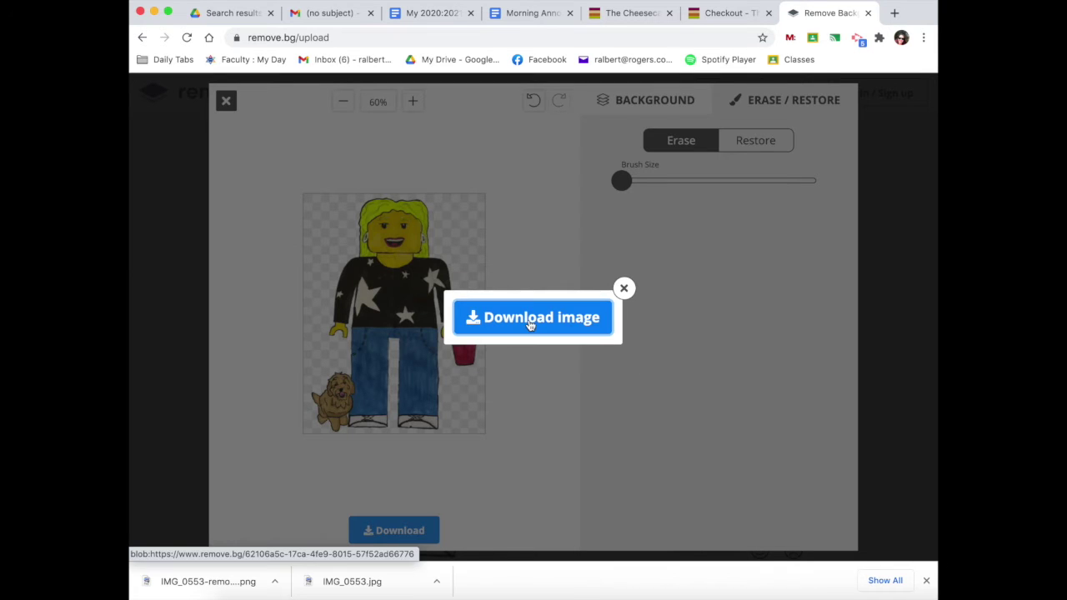
{"action": "left_click", "coordinate": [623, 289]}
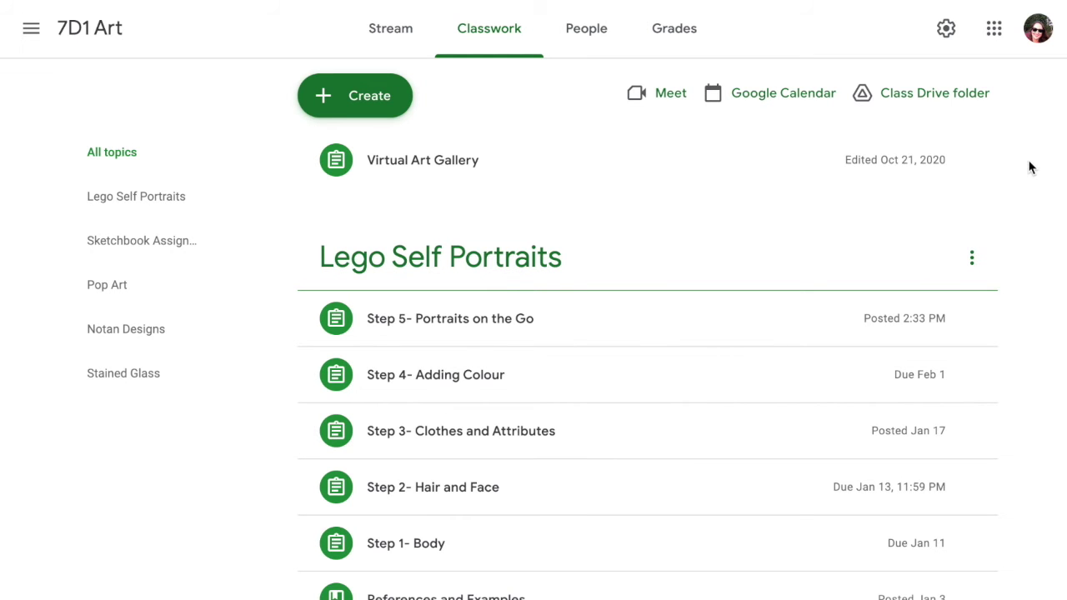
Step: Expand the Step 5- Portraits on the Go assignment and open its Lego Portraits on the Go slides
{"action": "left_click", "coordinate": [477, 332]}
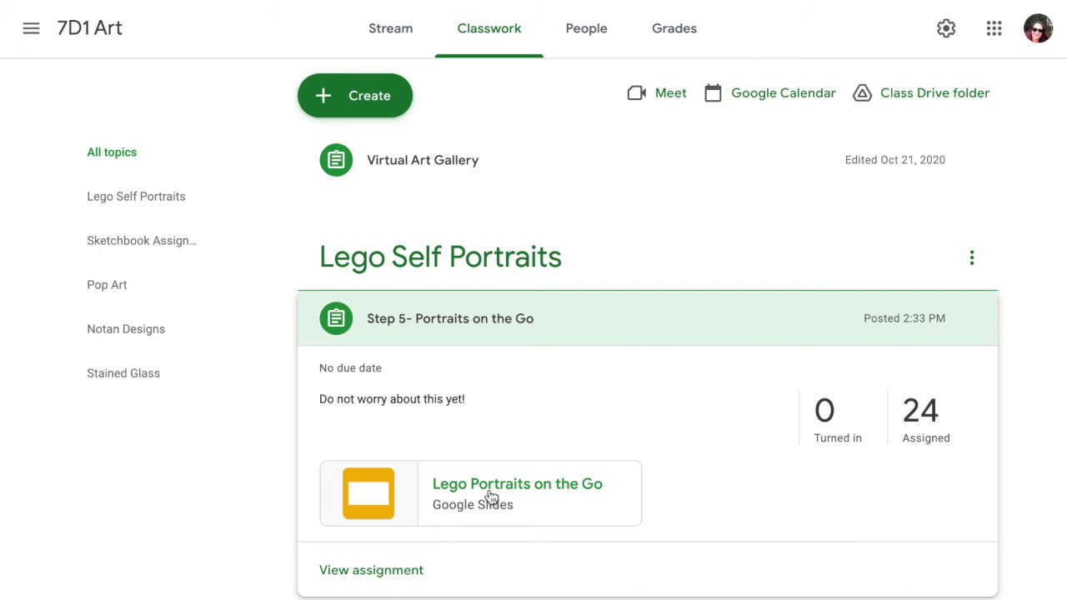
{"action": "left_click", "coordinate": [525, 497]}
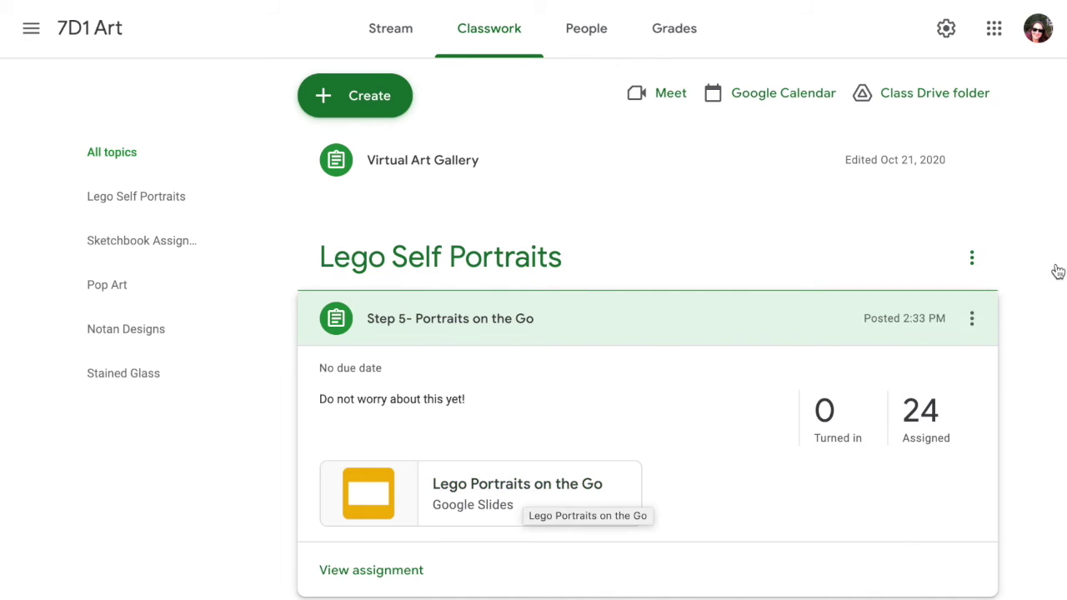
Step: Flip through the three blank slides, return to slide 1, and open a new tab
{"action": "left_click", "coordinate": [123, 155]}
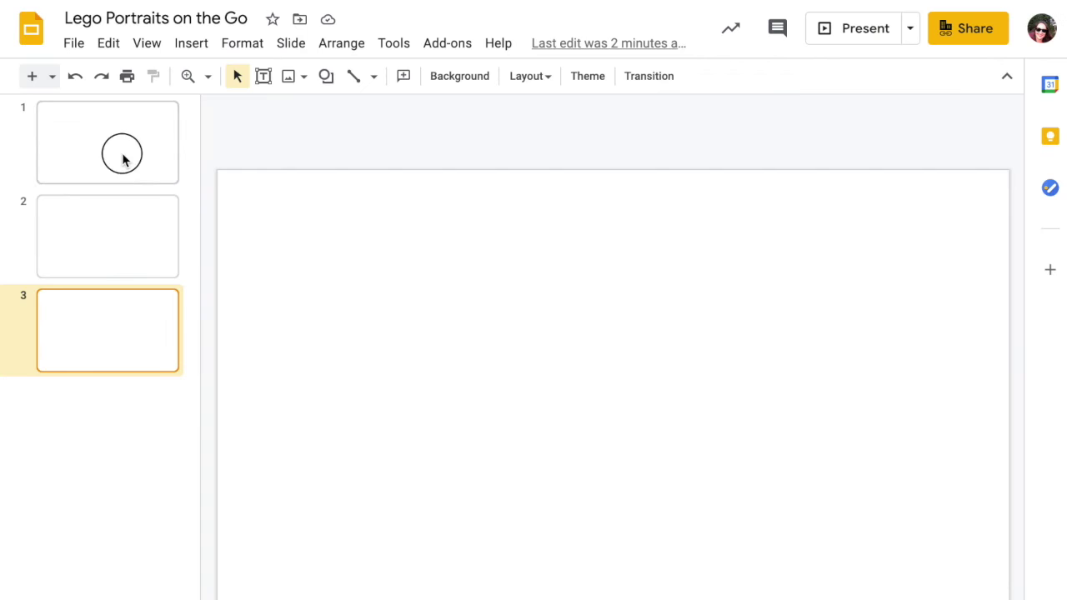
{"action": "left_click", "coordinate": [112, 228]}
{"action": "left_click", "coordinate": [125, 345]}
{"action": "left_click", "coordinate": [111, 158]}
{"action": "left_click", "coordinate": [136, 250]}
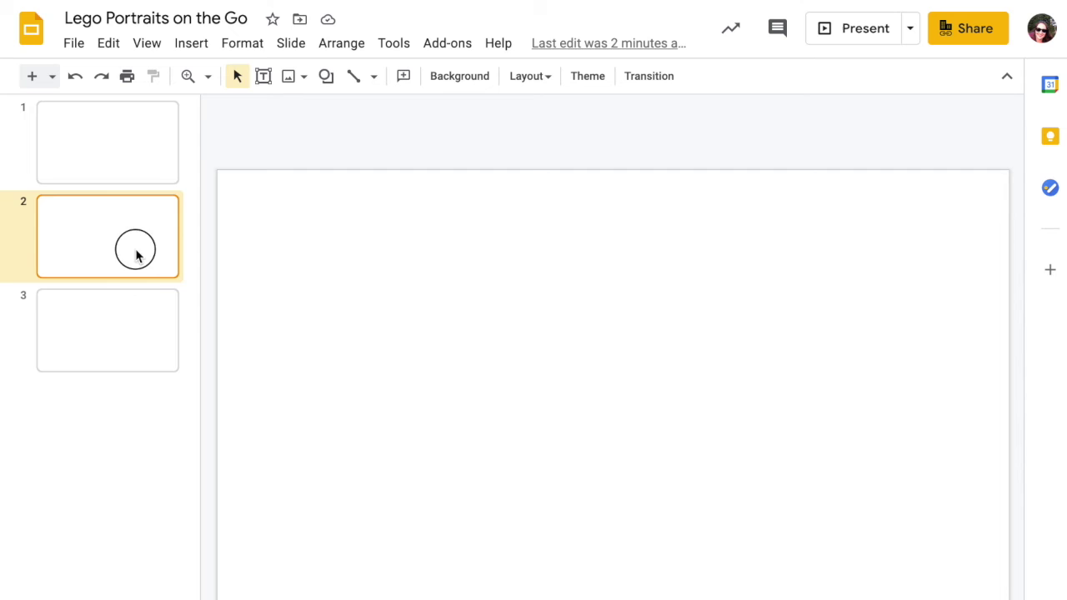
{"action": "left_click", "coordinate": [169, 330]}
{"action": "left_click", "coordinate": [142, 126]}
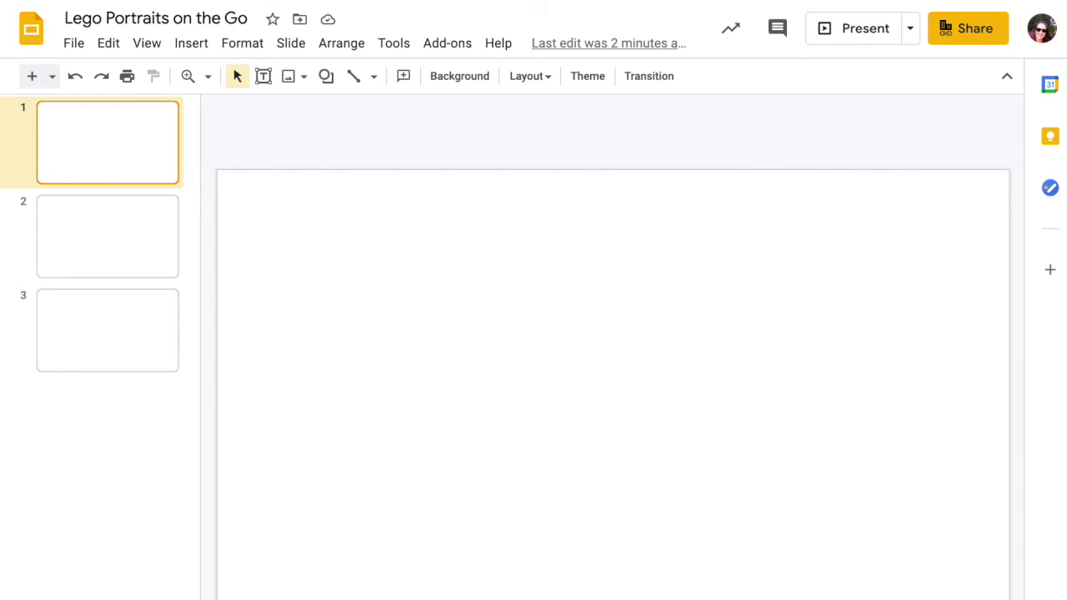
{"action": "key", "text": "ctrl+t"}
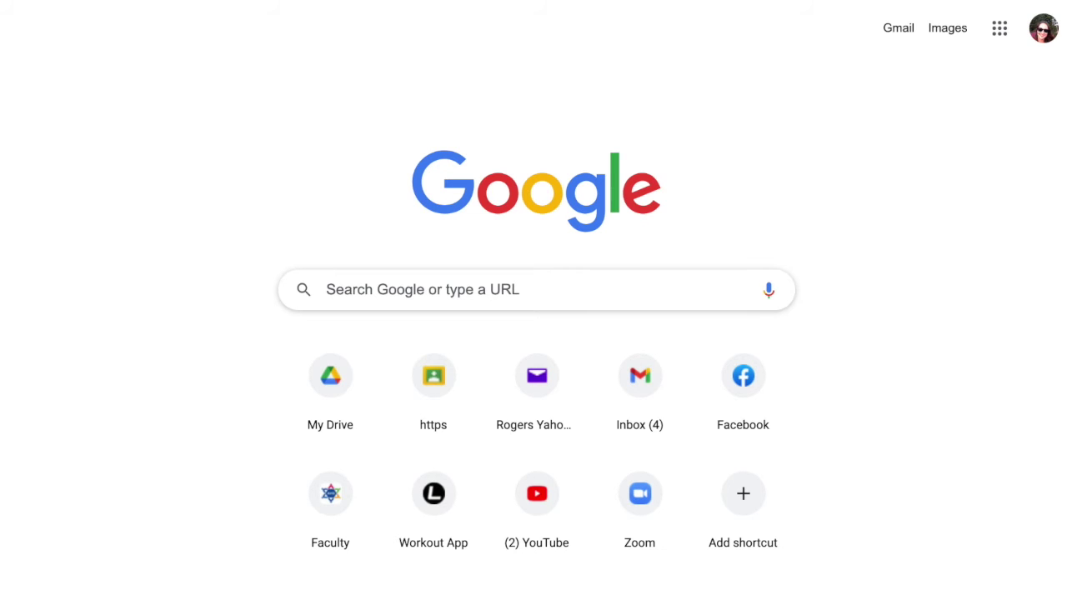
Step: Search Google Images for 'winners', then refine the query to 'winners store'
{"action": "type", "text": "winners"}
{"action": "key", "text": "Return"}
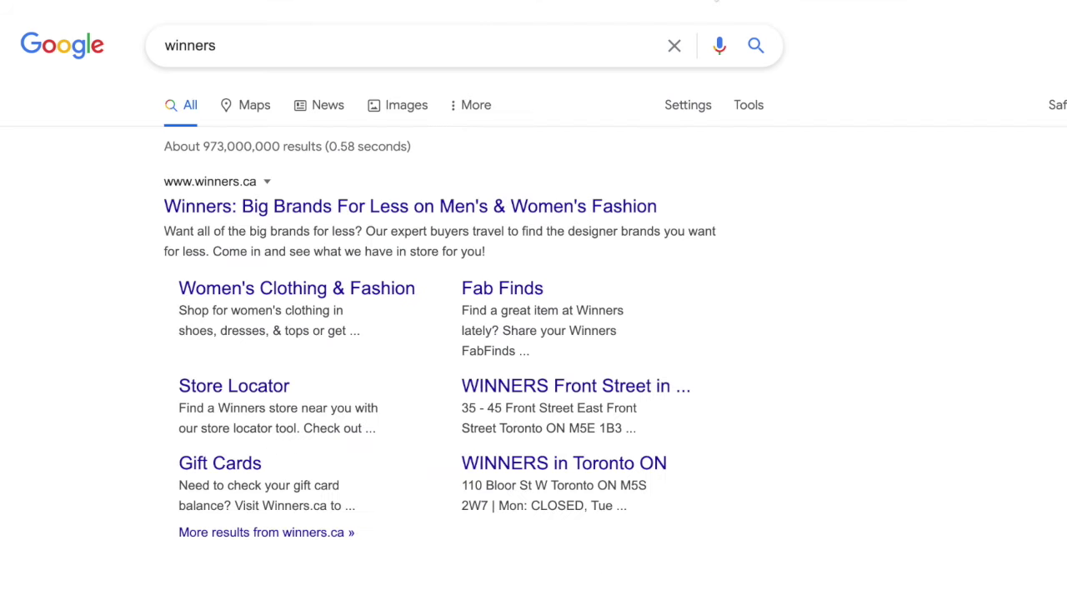
{"action": "left_click", "coordinate": [405, 116]}
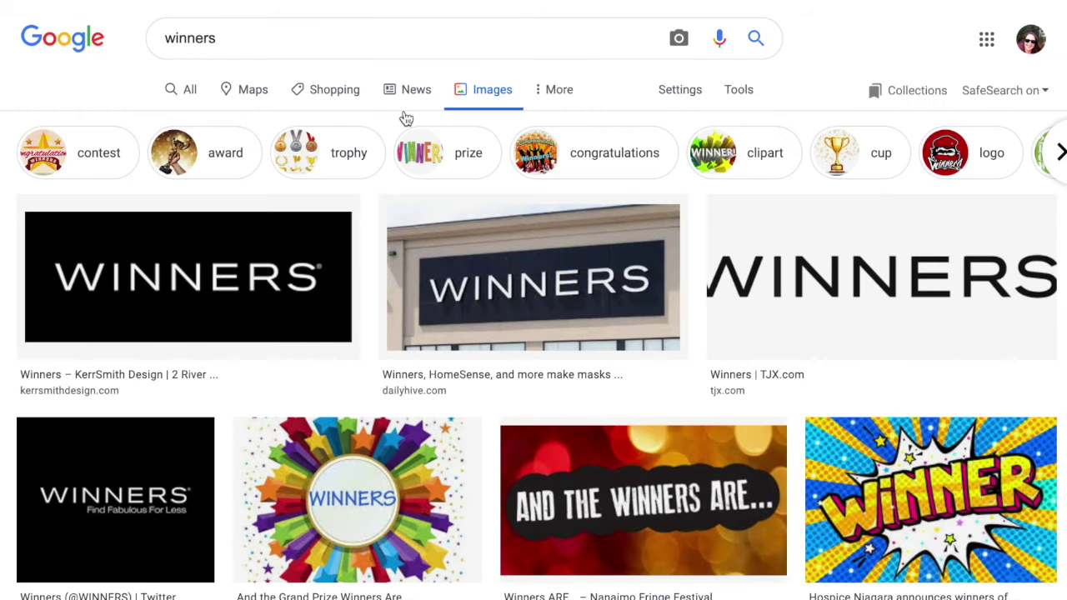
{"action": "scroll", "coordinate": [578, 281], "scroll_direction": "down", "scroll_amount": 10}
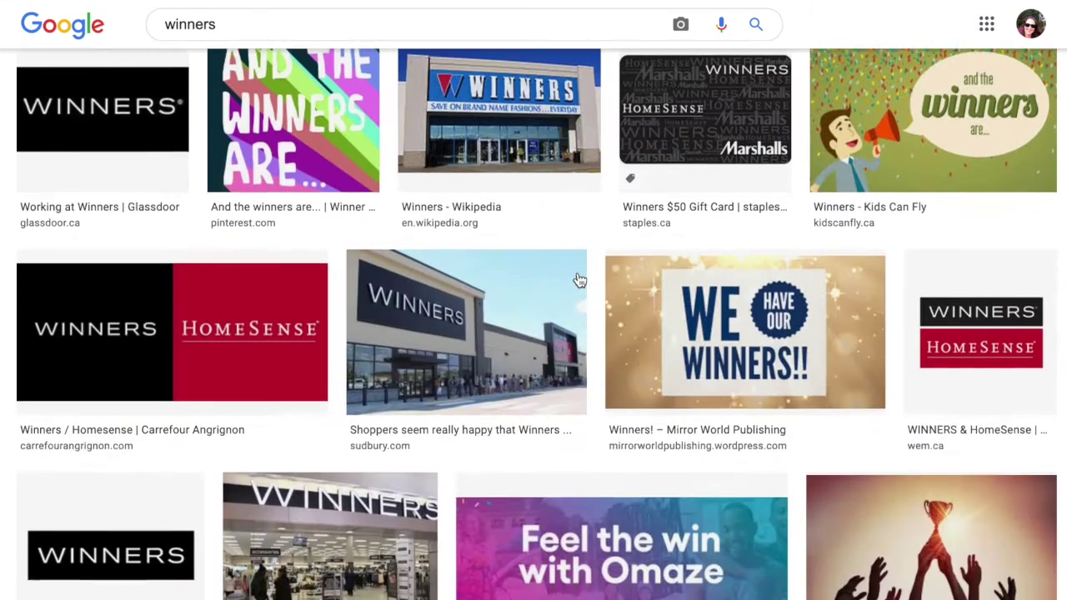
{"action": "scroll", "coordinate": [578, 281], "scroll_direction": "up", "scroll_amount": 2}
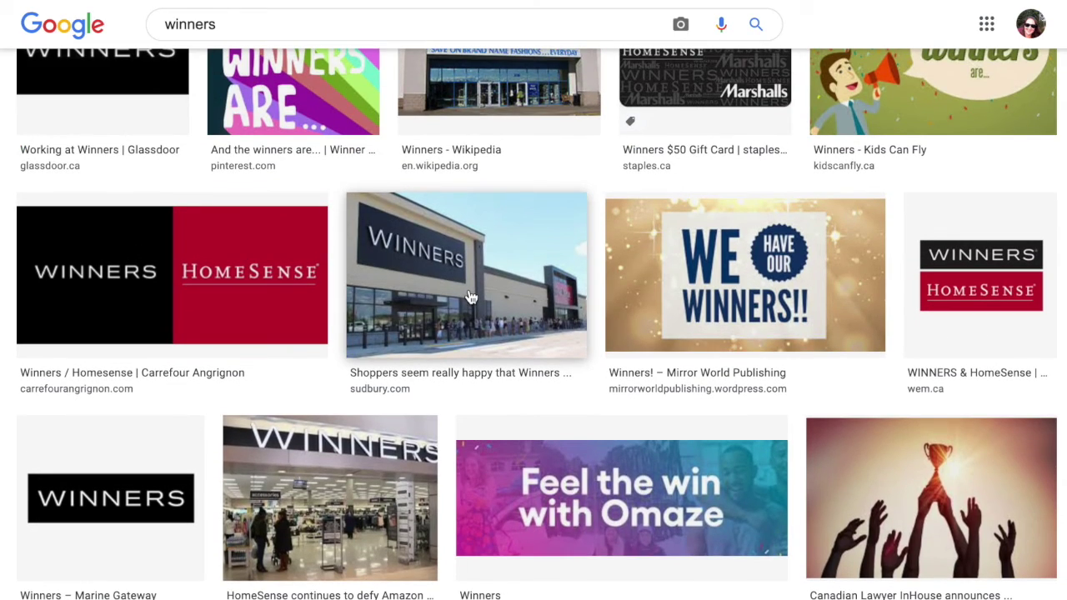
{"action": "scroll", "coordinate": [471, 298], "scroll_direction": "up", "scroll_amount": 3}
{"action": "scroll", "coordinate": [471, 298], "scroll_direction": "up", "scroll_amount": 5}
{"action": "left_click", "coordinate": [317, 43]}
{"action": "type", "text": "stor"}
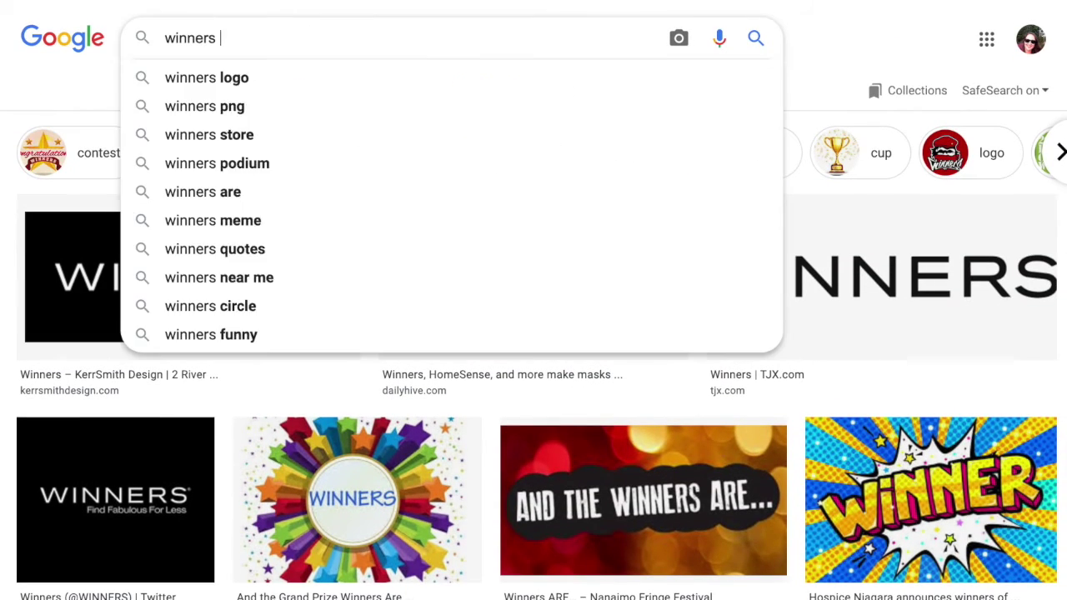
{"action": "type", "text": "e"}
{"action": "key", "text": "Return"}
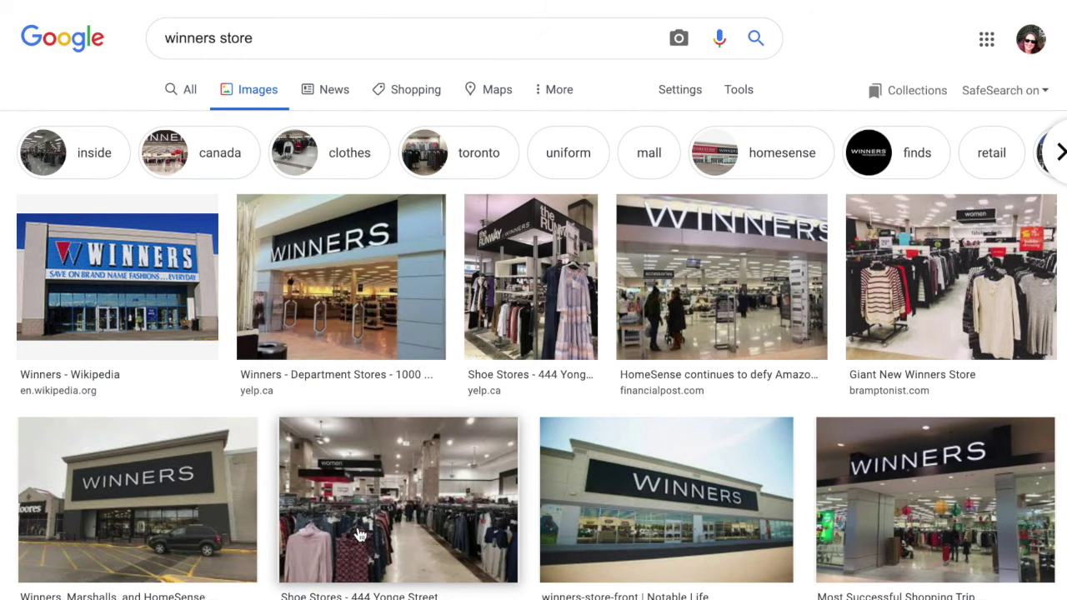
Step: Preview several Winners storefront photos and open the options menu on the 'Winners, Marshalls, and HomeSense' photo
{"action": "left_click", "coordinate": [339, 346]}
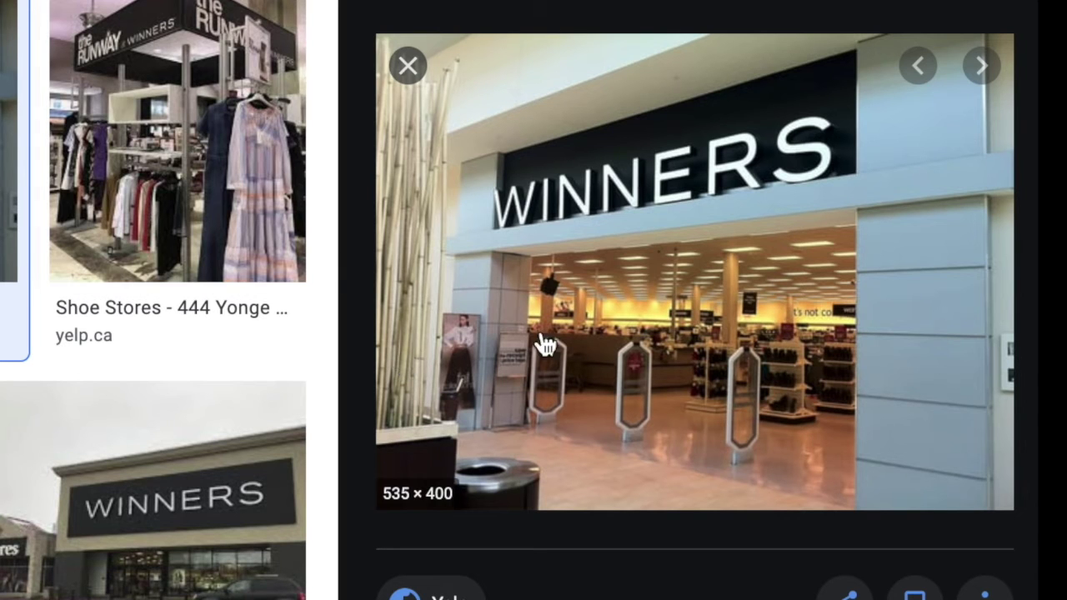
{"action": "left_click", "coordinate": [225, 550]}
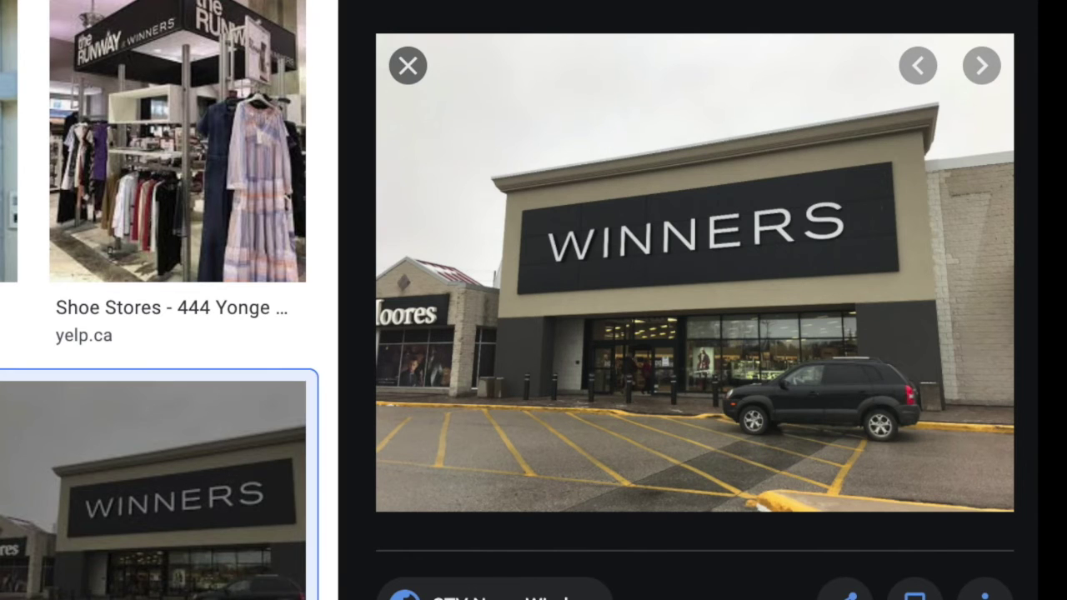
{"action": "key", "text": "Right"}
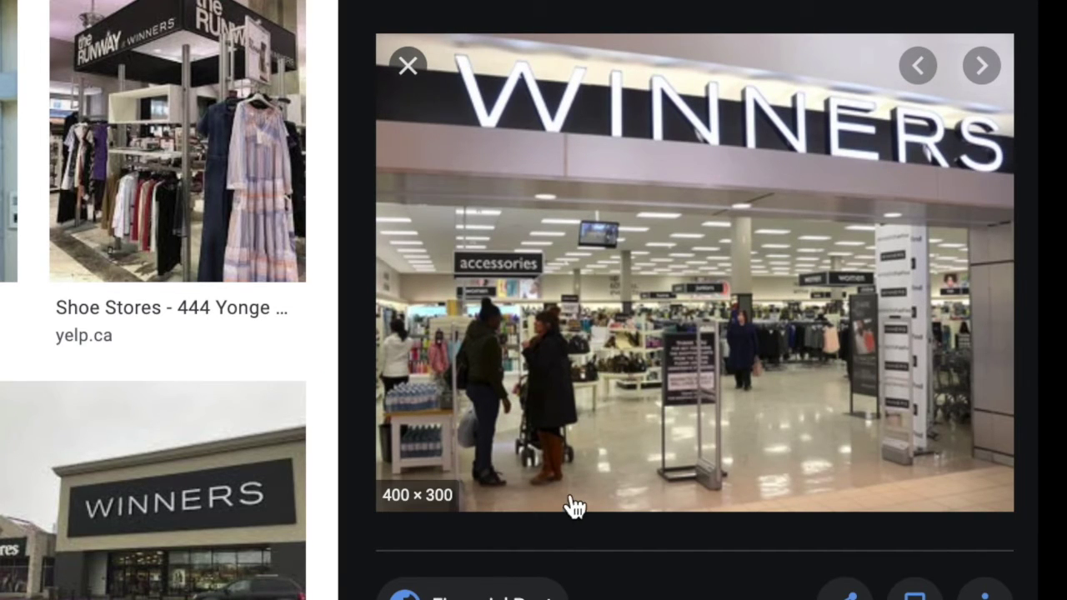
{"action": "key", "text": "Left"}
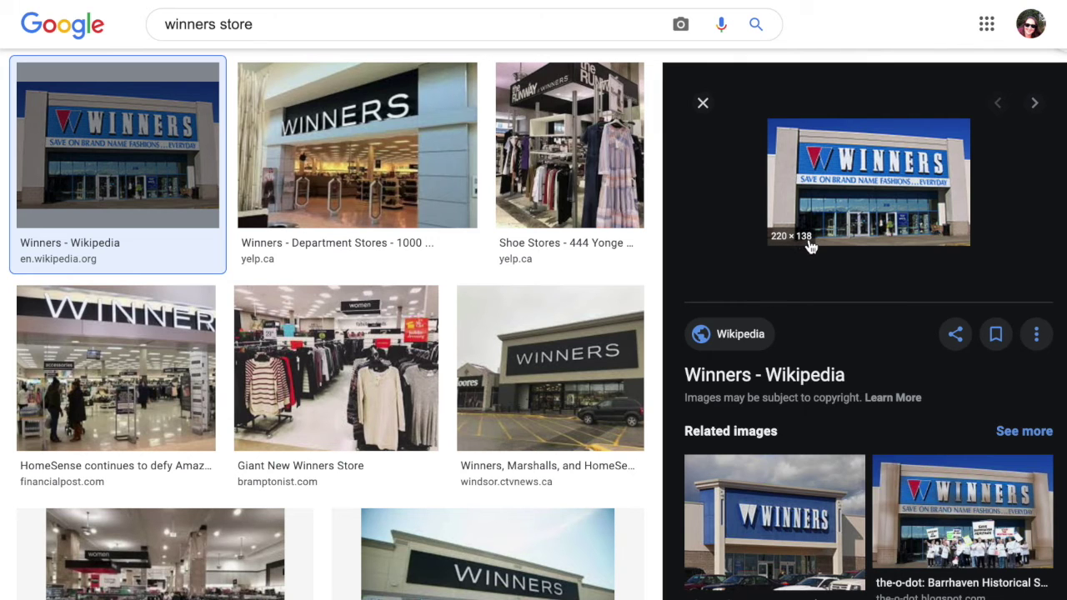
{"action": "left_click", "coordinate": [554, 383]}
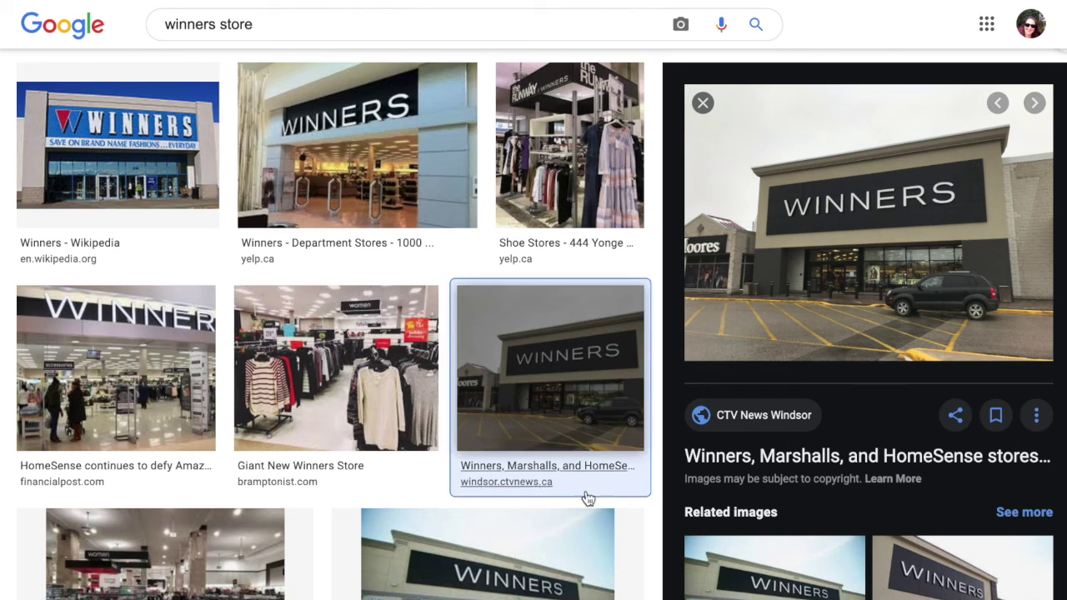
{"action": "scroll", "coordinate": [574, 500], "scroll_direction": "down", "scroll_amount": 5}
{"action": "scroll", "coordinate": [574, 506], "scroll_direction": "down", "scroll_amount": 2}
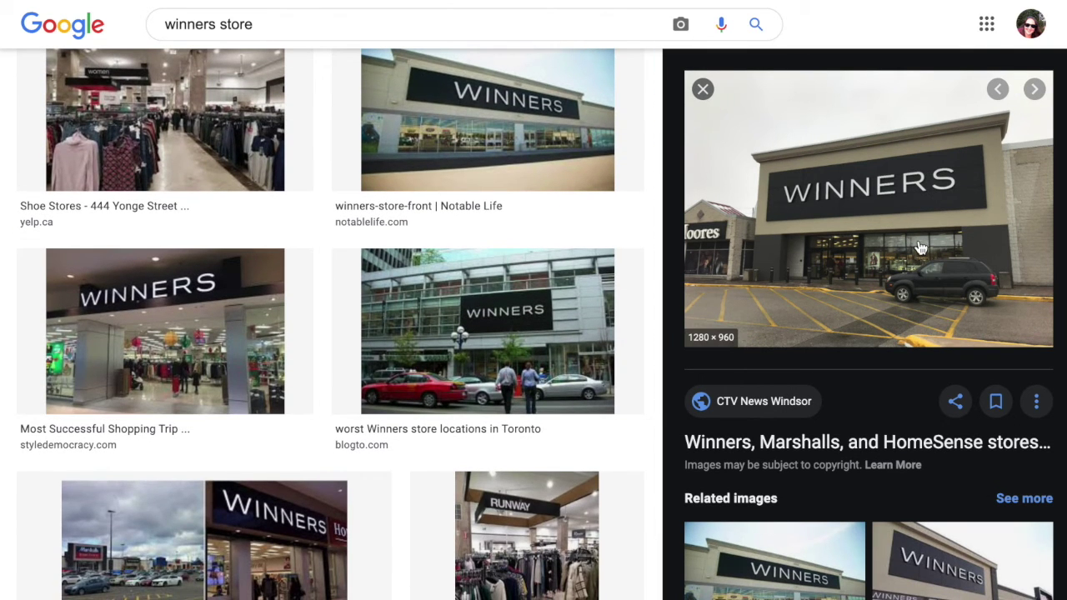
{"action": "right_click", "coordinate": [921, 246]}
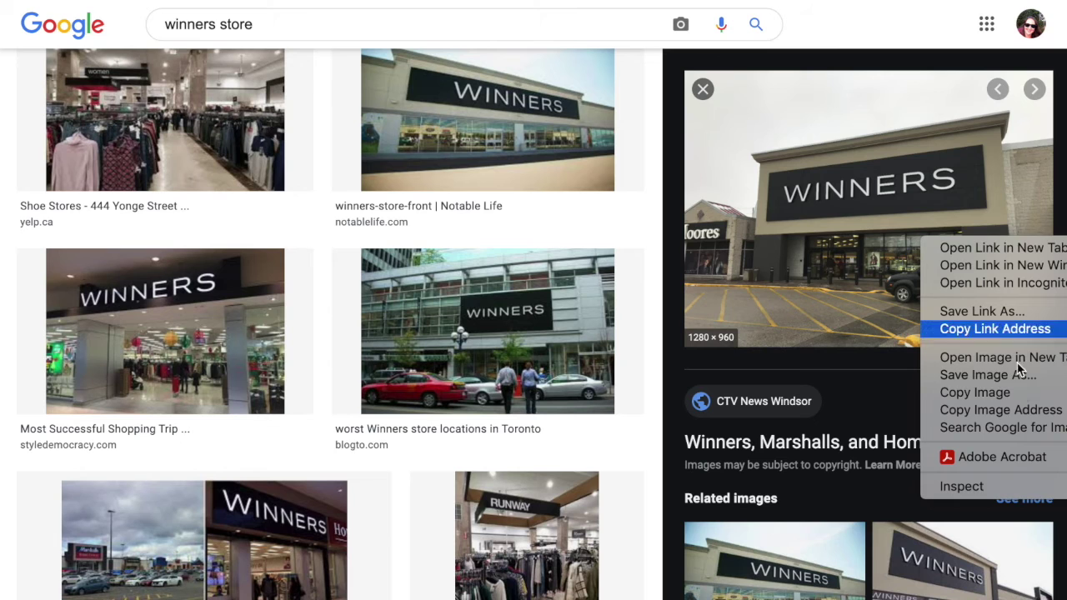
Step: Copy the Winners storefront photo, paste it onto slide 1 and stretch it across the slide
{"action": "left_click", "coordinate": [1021, 401]}
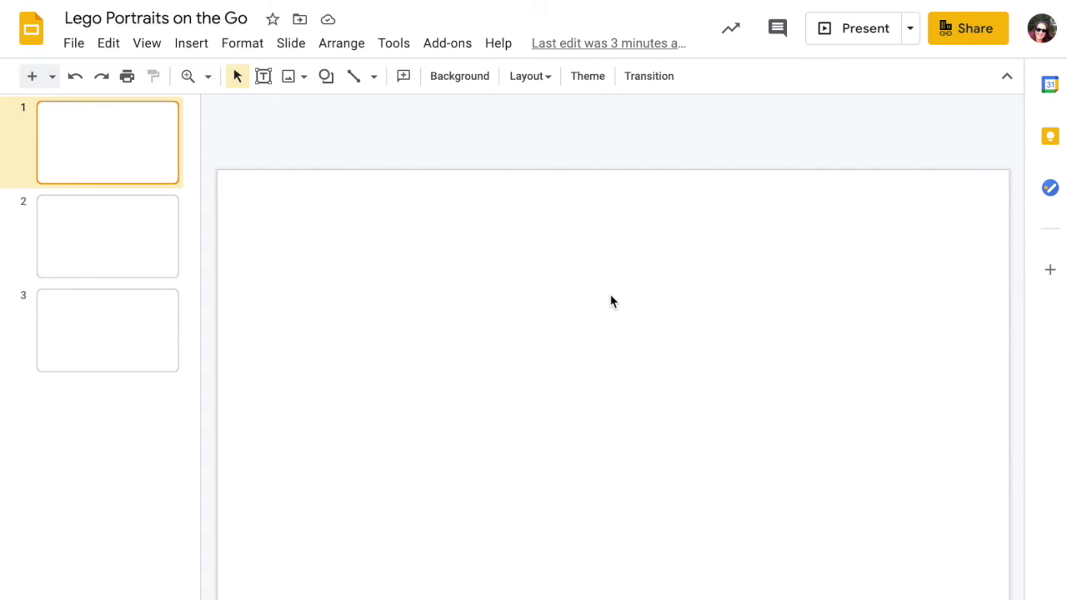
{"action": "key", "text": "ctrl+v"}
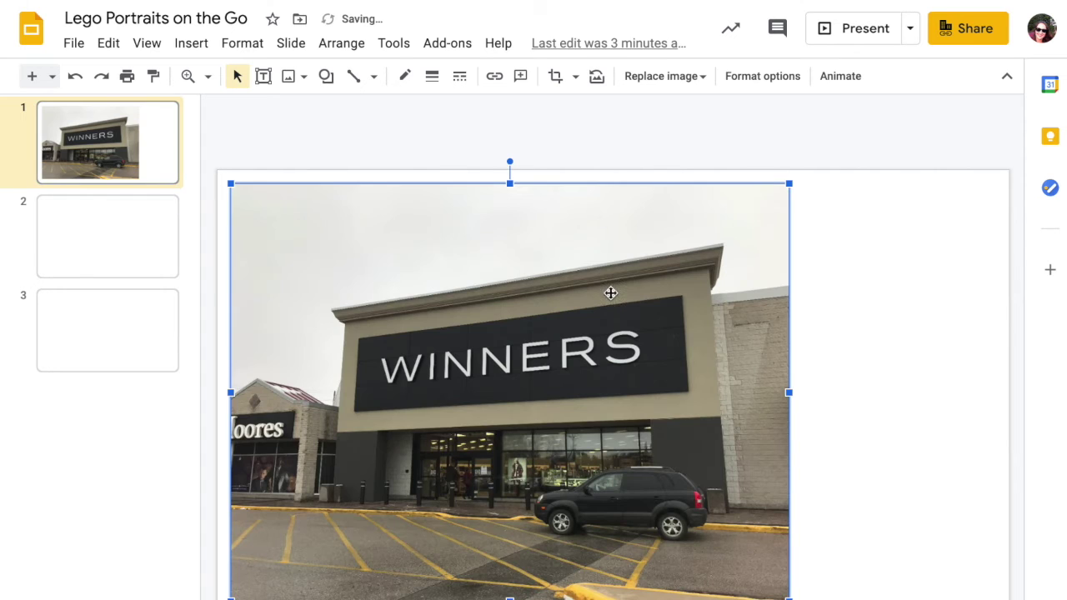
{"action": "mouse_move", "coordinate": [660, 282]}
{"action": "left_mouse_down"}
{"action": "mouse_move", "coordinate": [650, 269]}
{"action": "mouse_move", "coordinate": [652, 280]}
{"action": "left_mouse_up"}
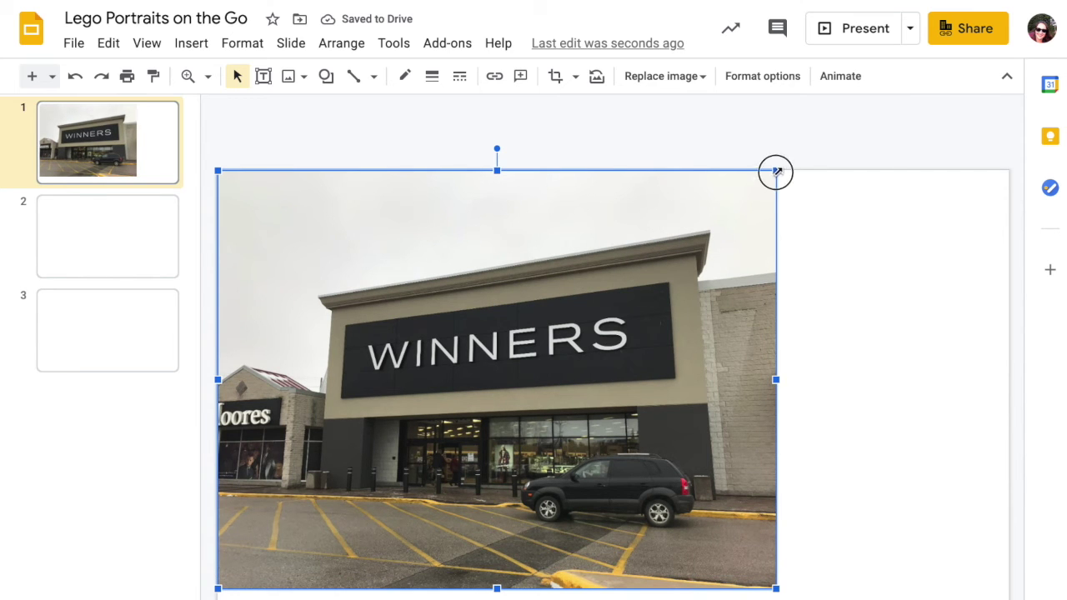
{"action": "left_click_drag", "start_coordinate": [1011, 131], "coordinate": [1011, 131]}
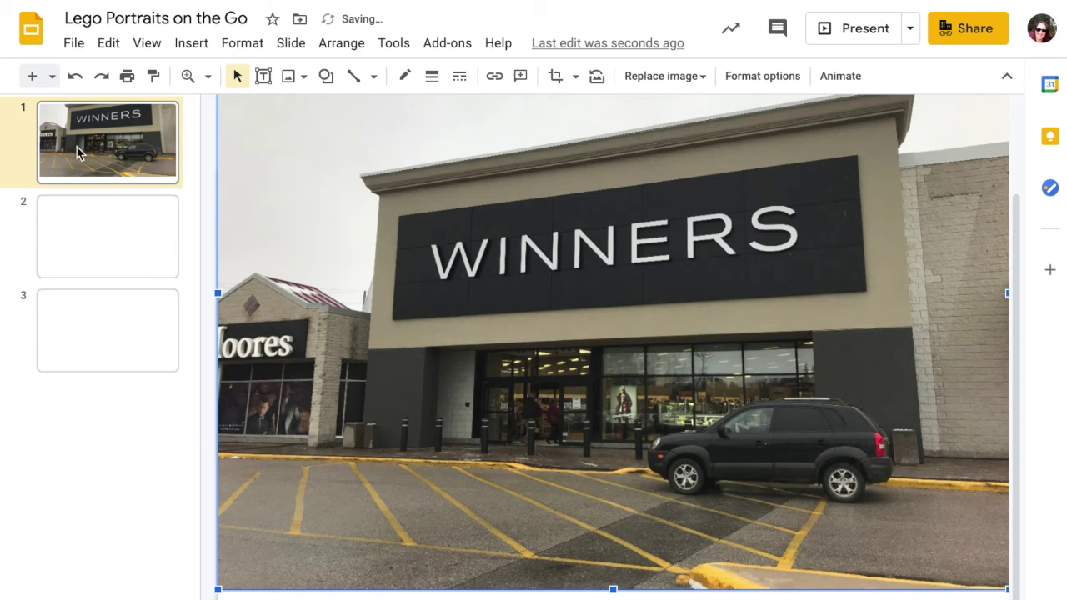
{"action": "left_click_drag", "start_coordinate": [358, 279], "coordinate": [357, 305]}
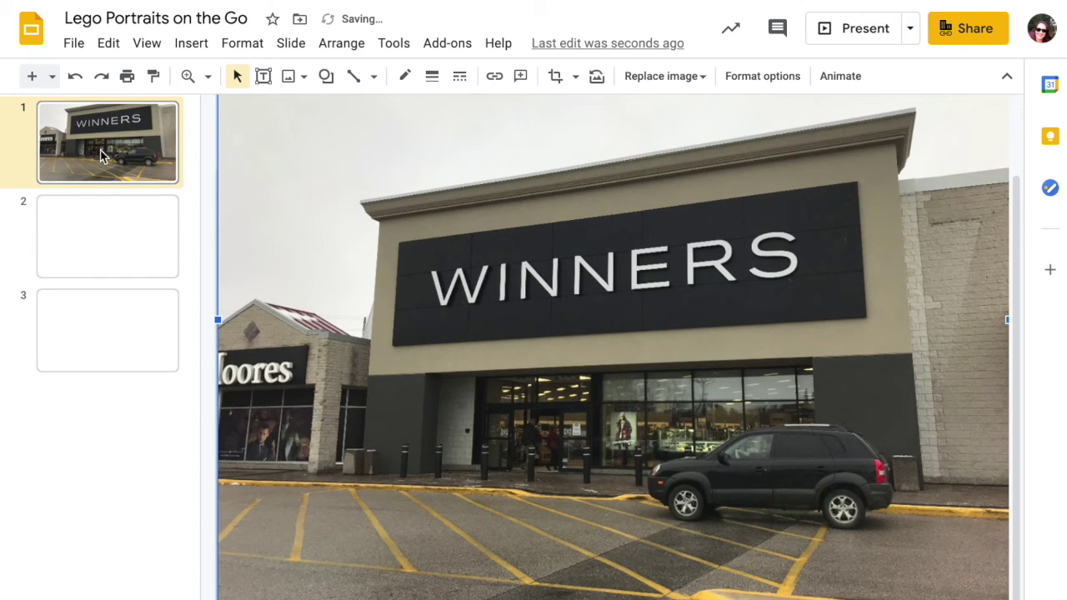
{"action": "left_click_drag", "start_coordinate": [405, 222], "coordinate": [406, 233]}
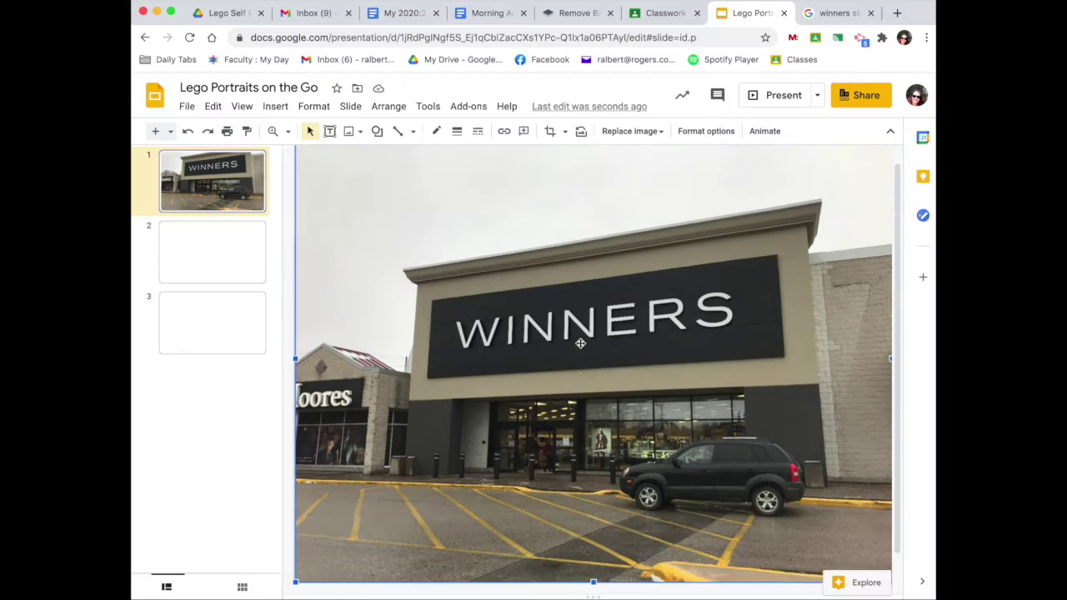
Step: Insert the Lego self-portrait cut-out from Google Drive onto slide 1
{"action": "scroll", "coordinate": [294, 155], "scroll_direction": "down", "scroll_amount": 1}
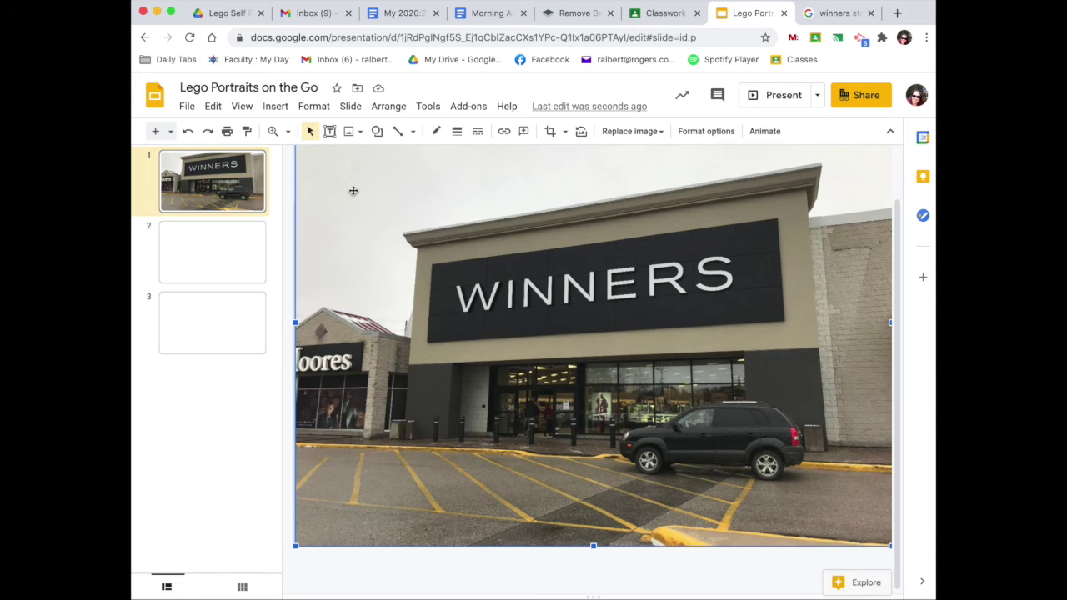
{"action": "left_click", "coordinate": [272, 111]}
{"action": "mouse_move", "coordinate": [276, 135]}
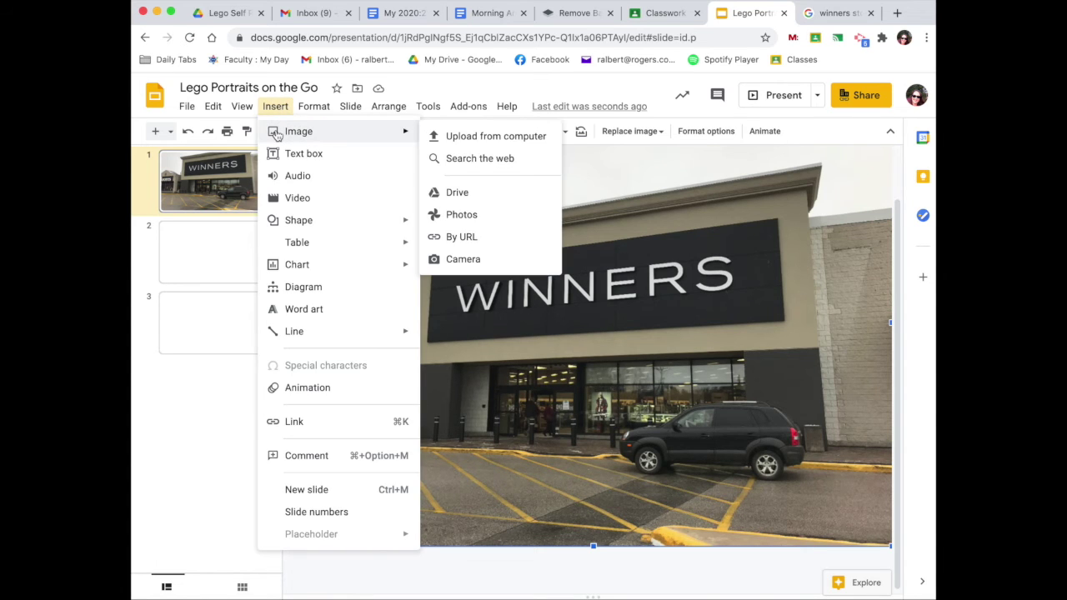
{"action": "left_click", "coordinate": [472, 194]}
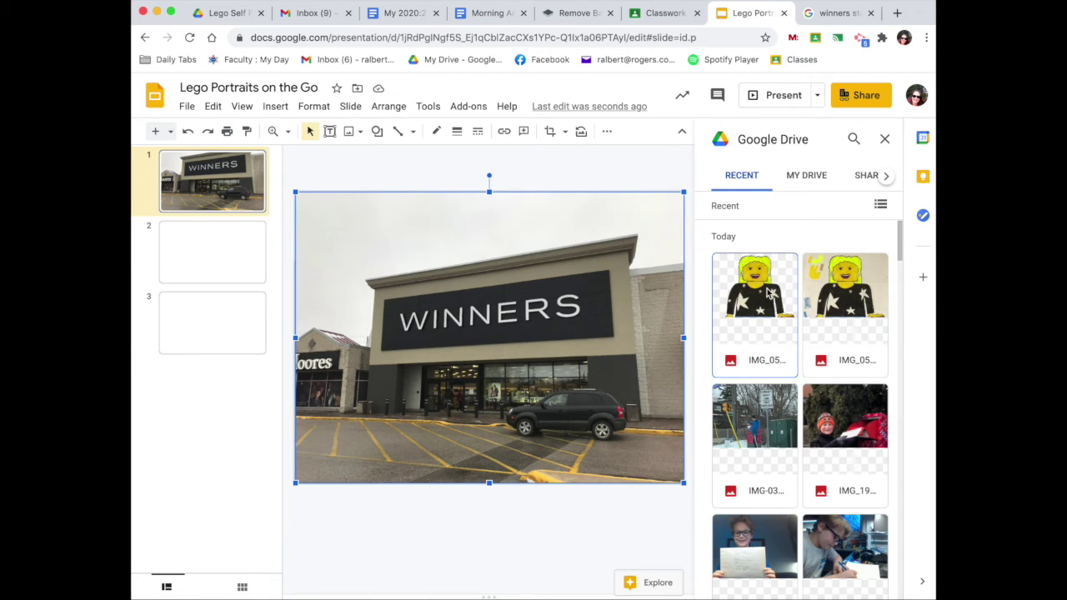
{"action": "left_click", "coordinate": [768, 284]}
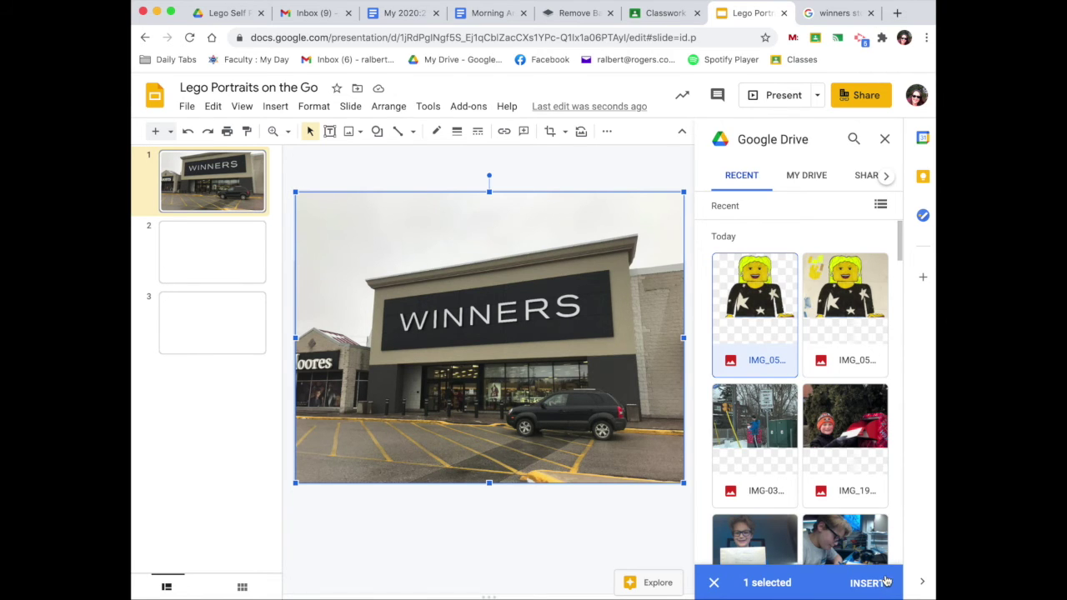
{"action": "left_click", "coordinate": [875, 583]}
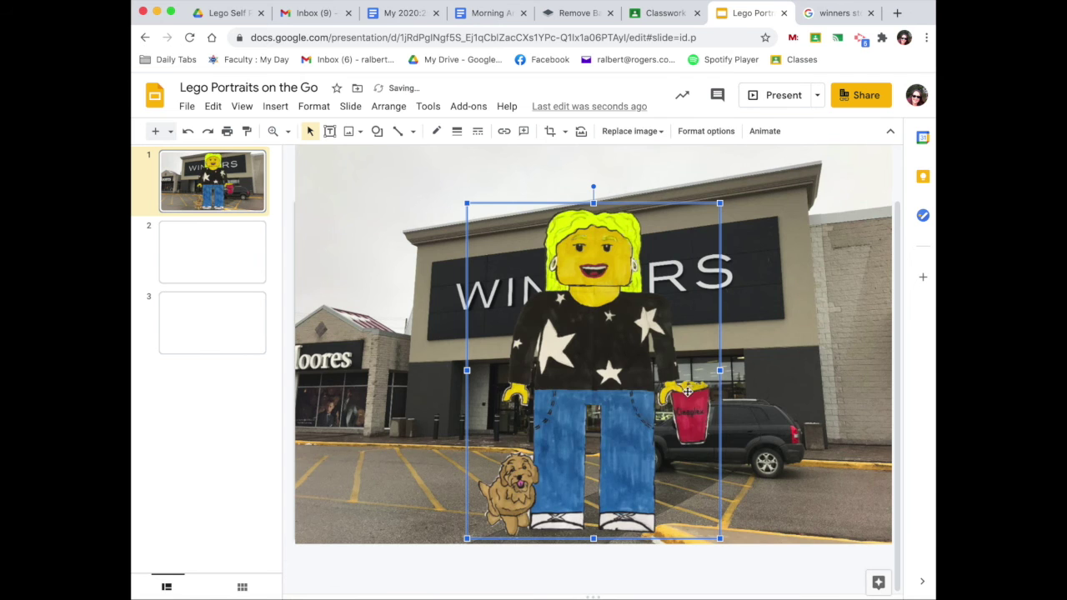
Step: Shrink the Lego portrait and place it at the lower left, in front of Moores
{"action": "left_click_drag", "start_coordinate": [466, 202], "coordinate": [613, 408]}
{"action": "scroll", "coordinate": [634, 398], "scroll_direction": "up", "scroll_amount": 2}
{"action": "left_click_drag", "start_coordinate": [689, 494], "coordinate": [411, 494]}
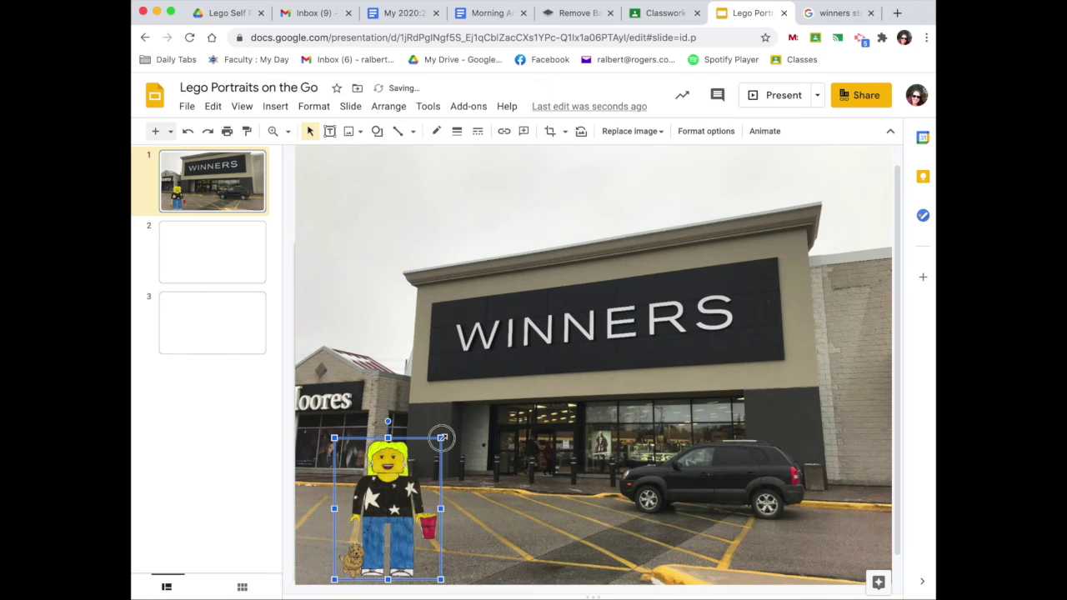
{"action": "left_click_drag", "start_coordinate": [440, 438], "coordinate": [464, 420]}
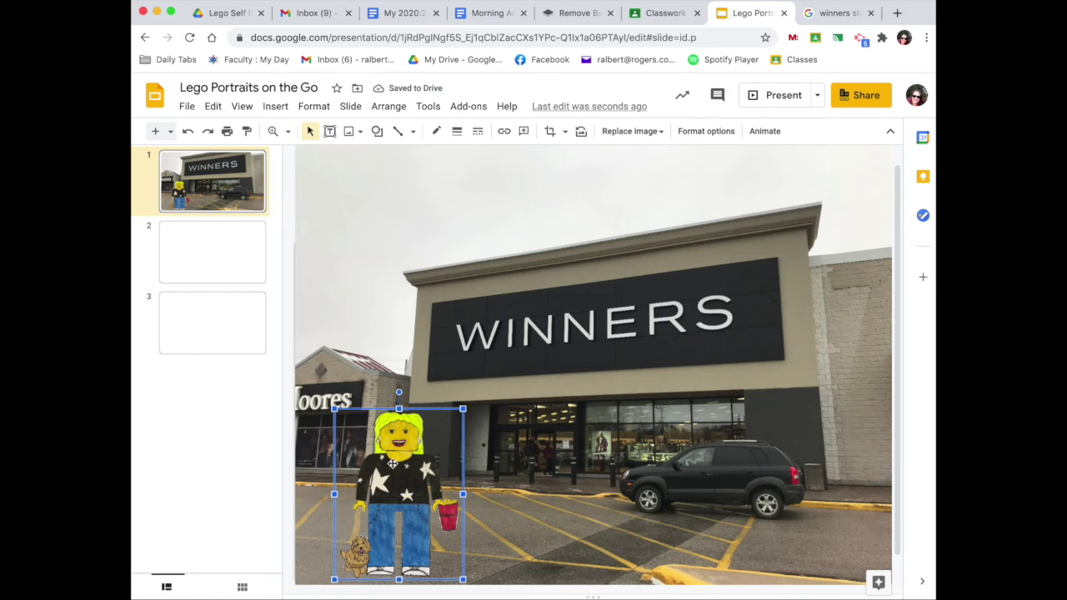
Step: Add a drop shadow to the Lego figure with a wider angle and greater distance
{"action": "left_click", "coordinate": [709, 132]}
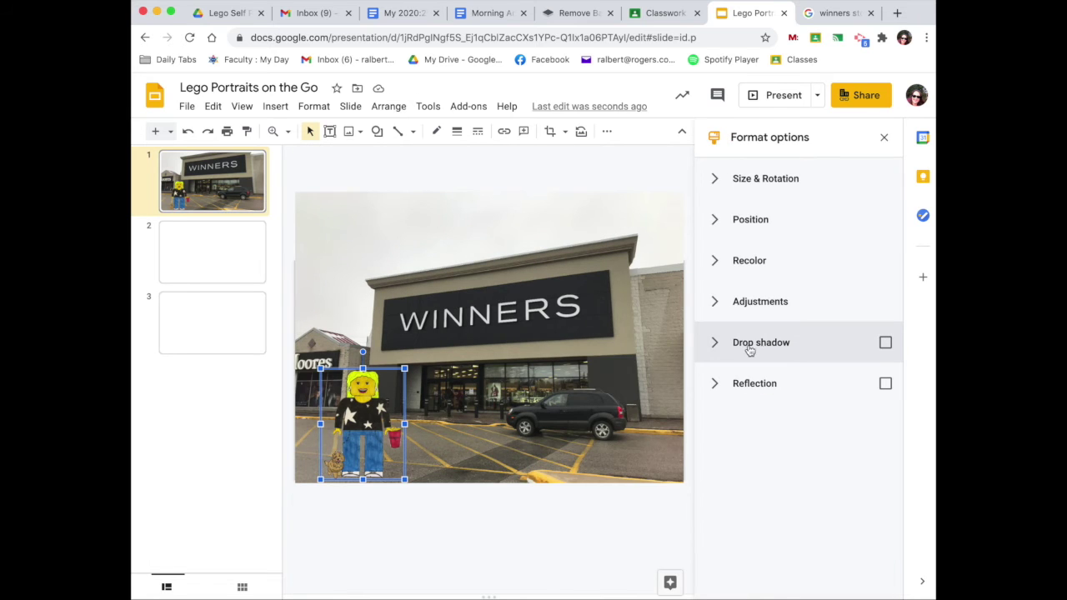
{"action": "left_click", "coordinate": [885, 342]}
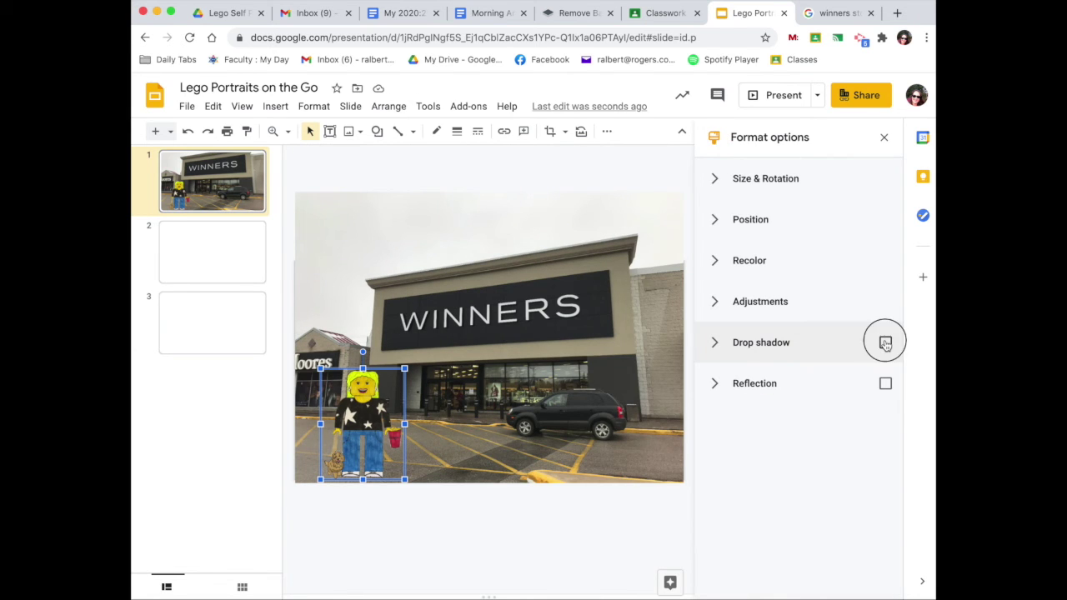
{"action": "left_click", "coordinate": [714, 342]}
{"action": "mouse_move", "coordinate": [799, 415]}
{"action": "left_mouse_down"}
{"action": "mouse_move", "coordinate": [841, 412]}
{"action": "mouse_move", "coordinate": [783, 421]}
{"action": "mouse_move", "coordinate": [799, 423]}
{"action": "left_mouse_up"}
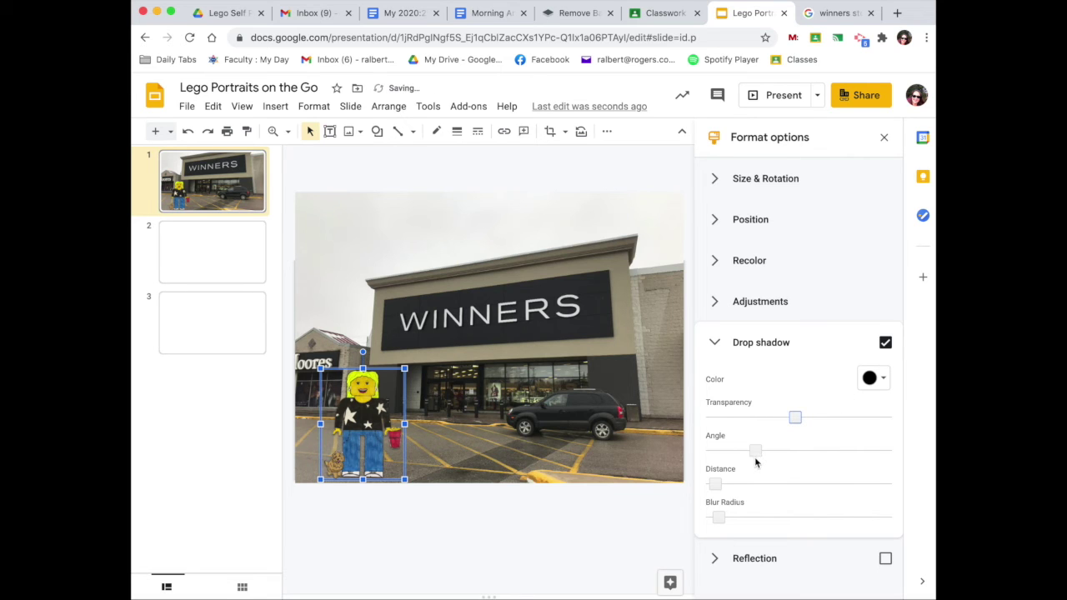
{"action": "left_click_drag", "start_coordinate": [755, 450], "coordinate": [803, 454]}
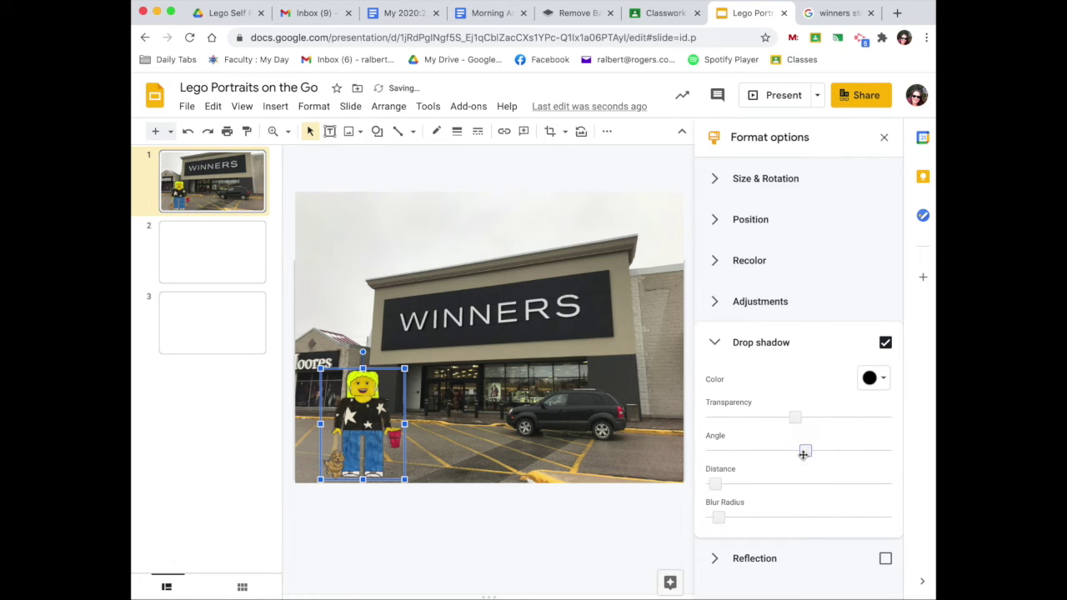
{"action": "mouse_move", "coordinate": [715, 483]}
{"action": "left_mouse_down"}
{"action": "mouse_move", "coordinate": [773, 483]}
{"action": "mouse_move", "coordinate": [720, 482]}
{"action": "left_mouse_up"}
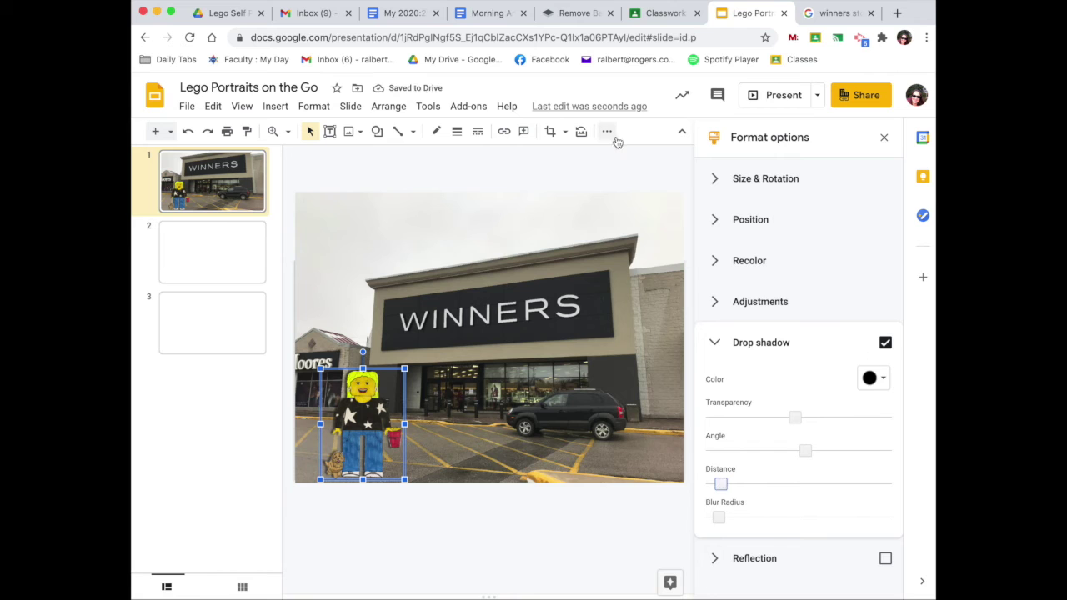
{"action": "left_click", "coordinate": [592, 172]}
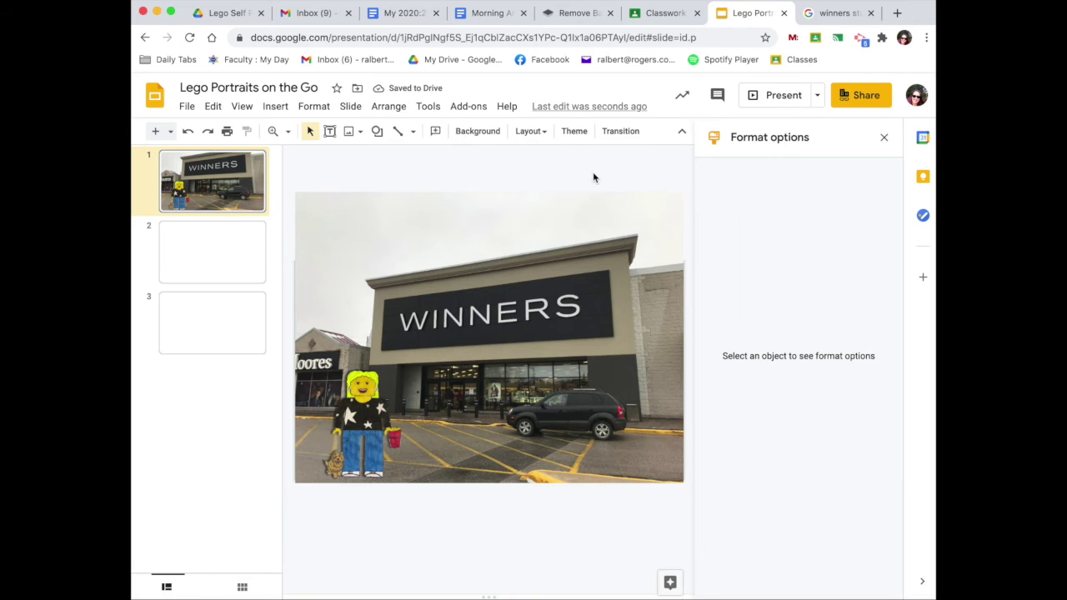
Step: Shrink the Lego figure to a tiny size near the Winners entrance
{"action": "left_click", "coordinate": [375, 434]}
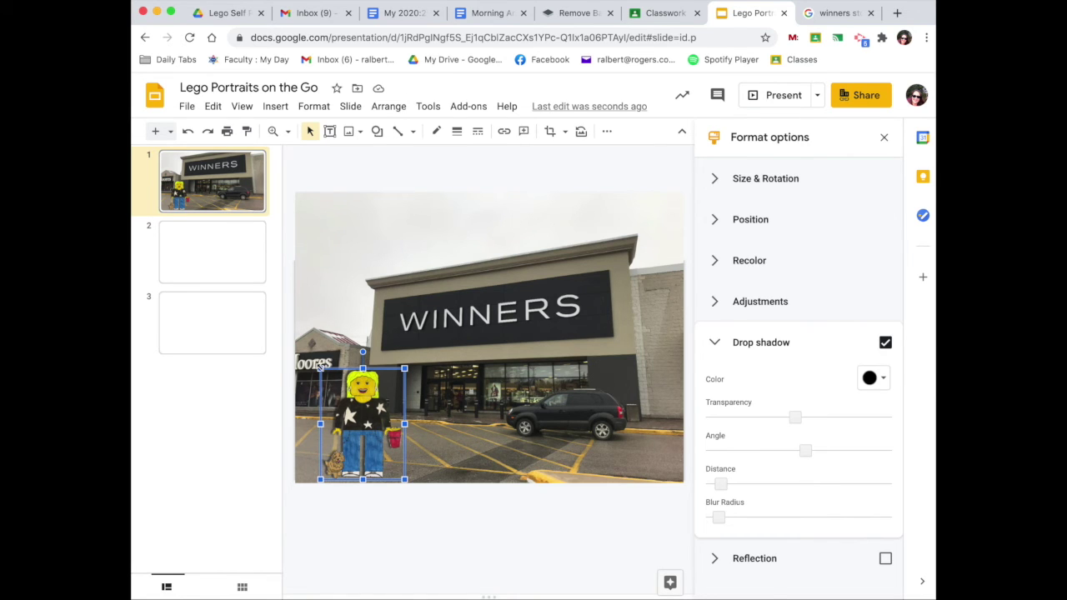
{"action": "left_click_drag", "start_coordinate": [320, 367], "coordinate": [458, 398]}
{"action": "left_click", "coordinate": [525, 350]}
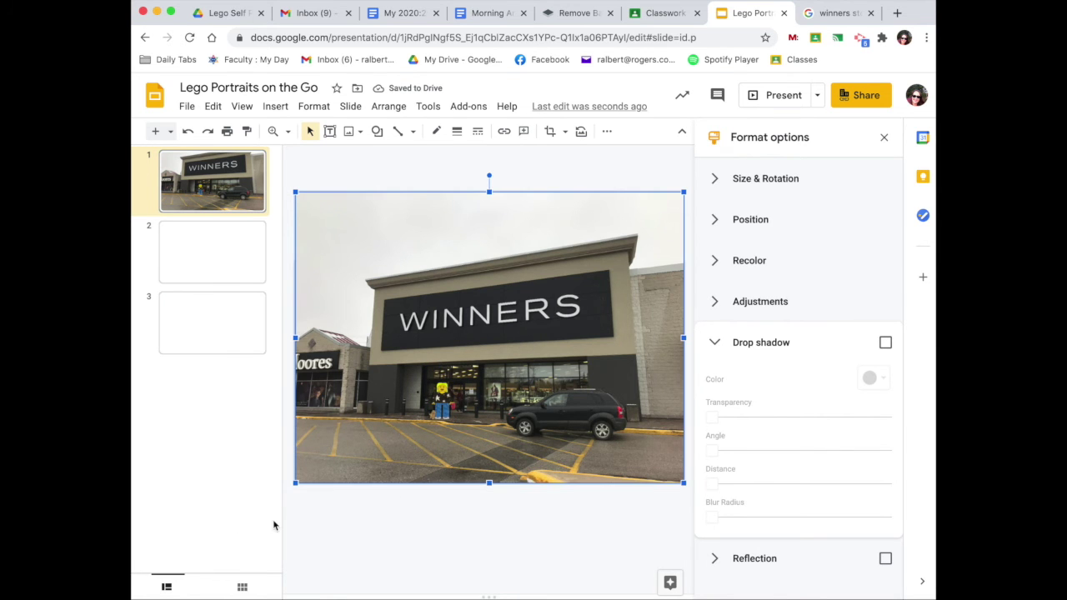
Step: Zoom the view to 50% and enlarge the Winners photo to fill slide 1
{"action": "left_click", "coordinate": [883, 138]}
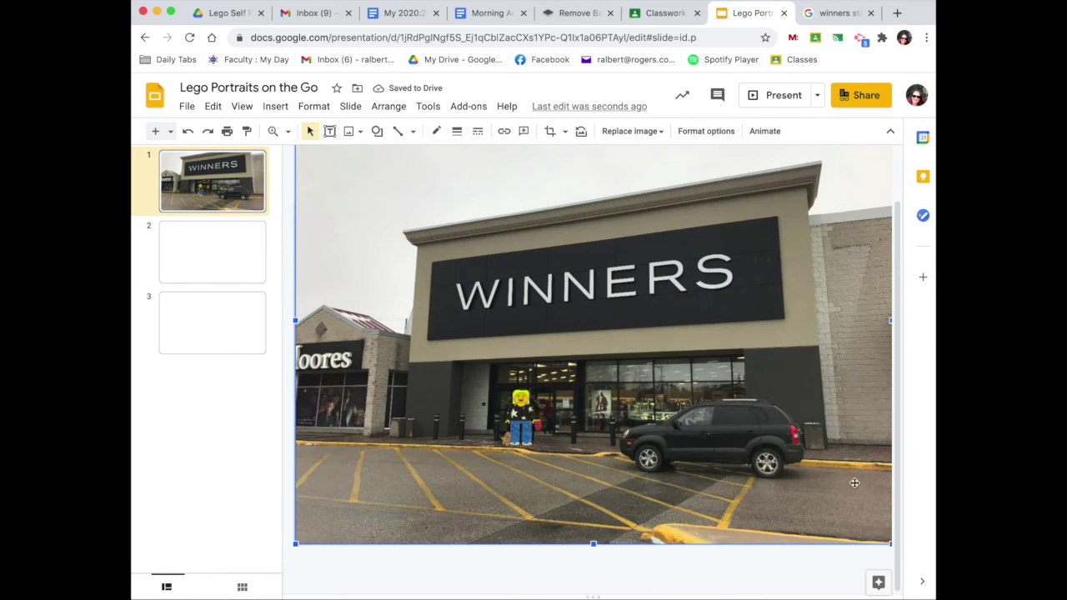
{"action": "left_click", "coordinate": [286, 131]}
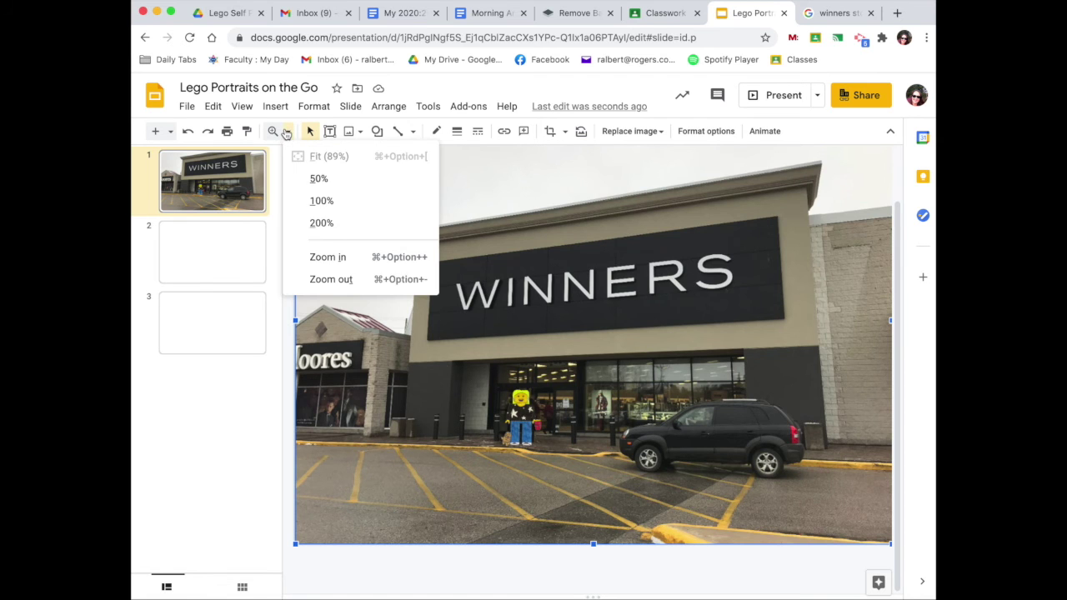
{"action": "left_click", "coordinate": [329, 180]}
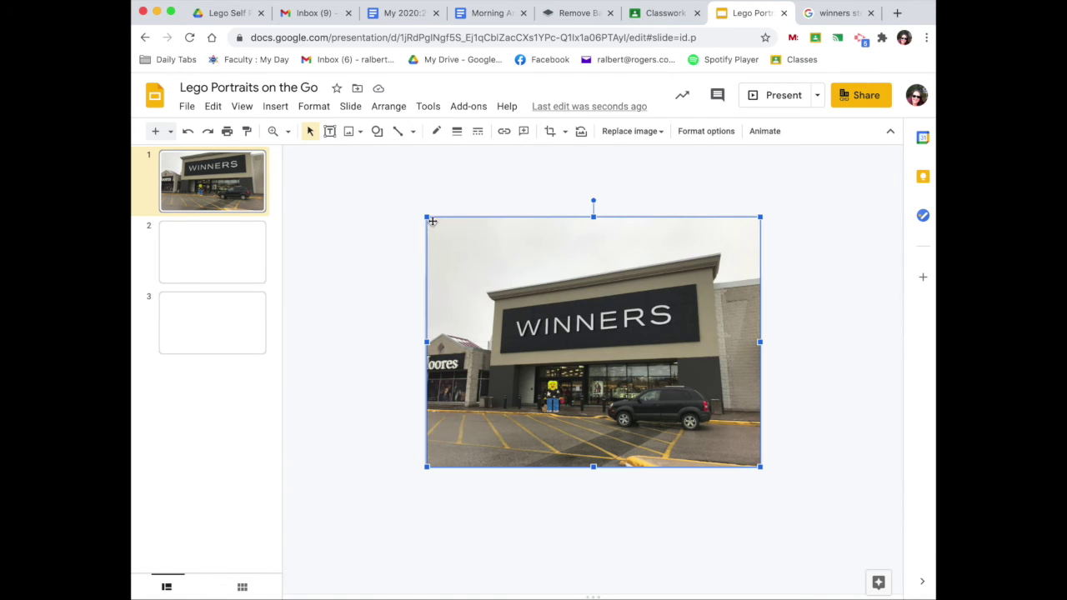
{"action": "left_click_drag", "start_coordinate": [429, 216], "coordinate": [308, 161]}
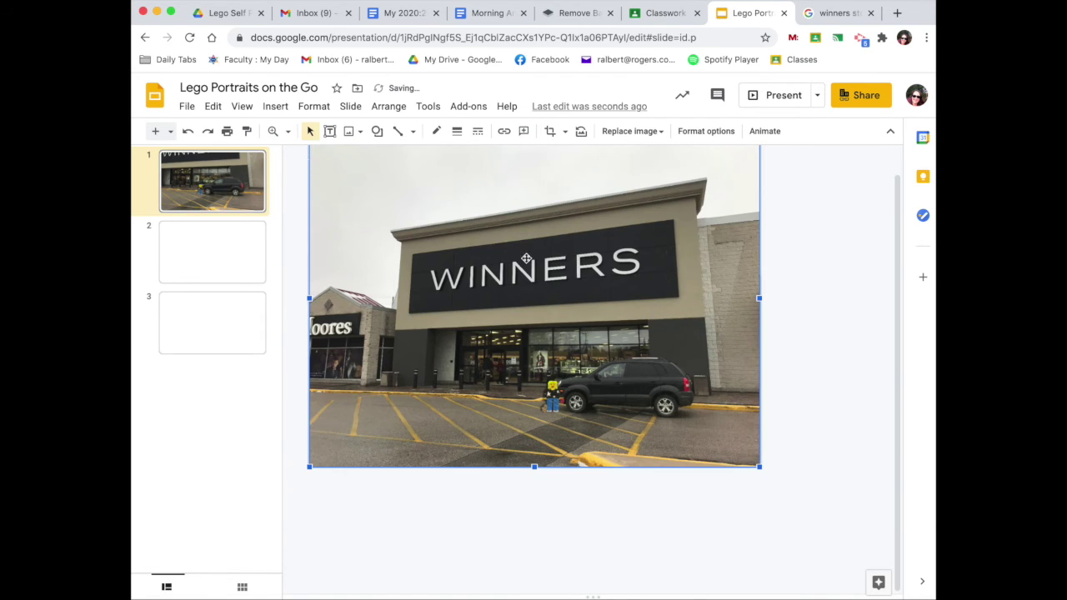
{"action": "left_click_drag", "start_coordinate": [526, 260], "coordinate": [579, 295]}
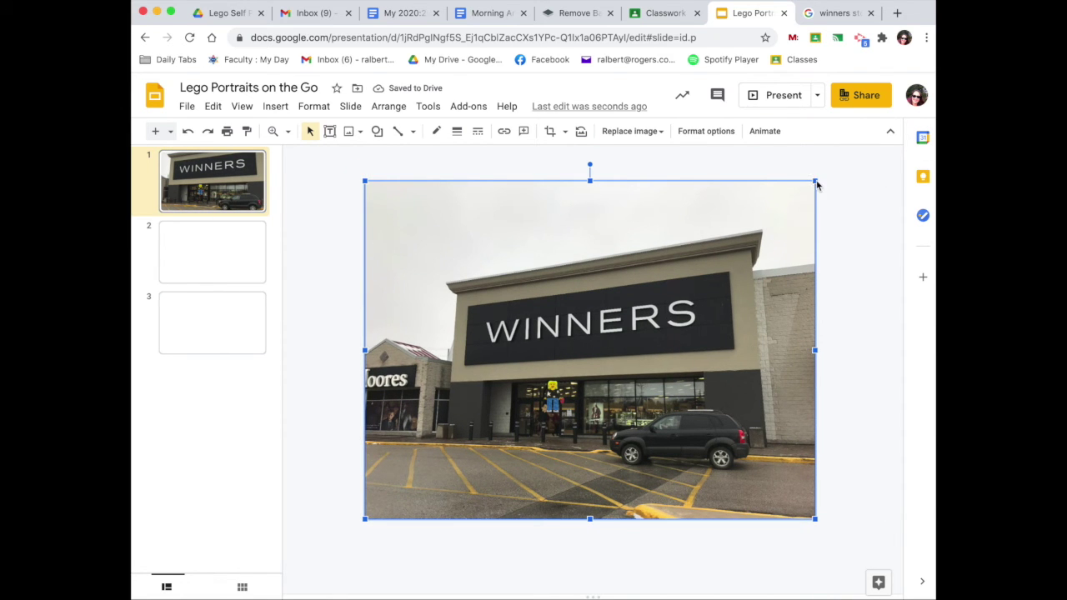
{"action": "left_click_drag", "start_coordinate": [817, 189], "coordinate": [860, 147]}
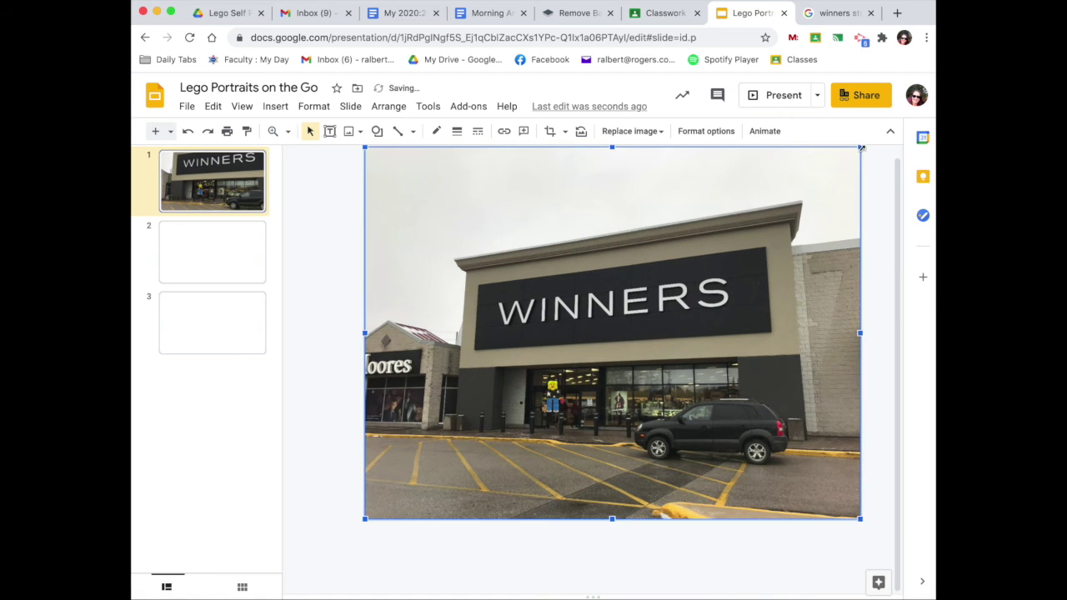
{"action": "left_click_drag", "start_coordinate": [758, 210], "coordinate": [739, 224]}
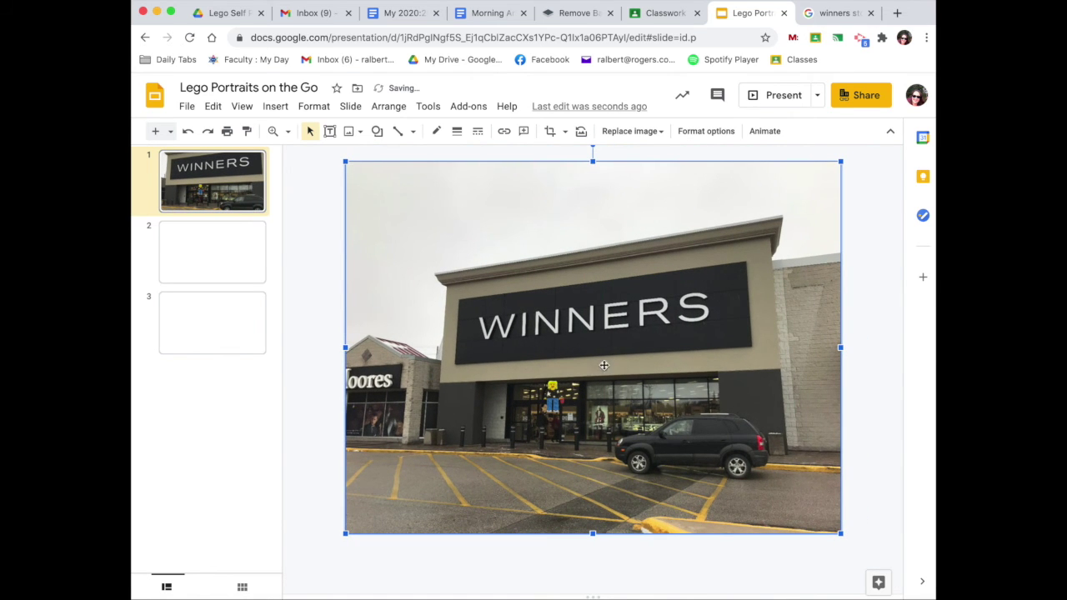
Step: Move the tiny Lego figure down onto the entrance sidewalk and preview the slide
{"action": "left_click", "coordinate": [555, 398]}
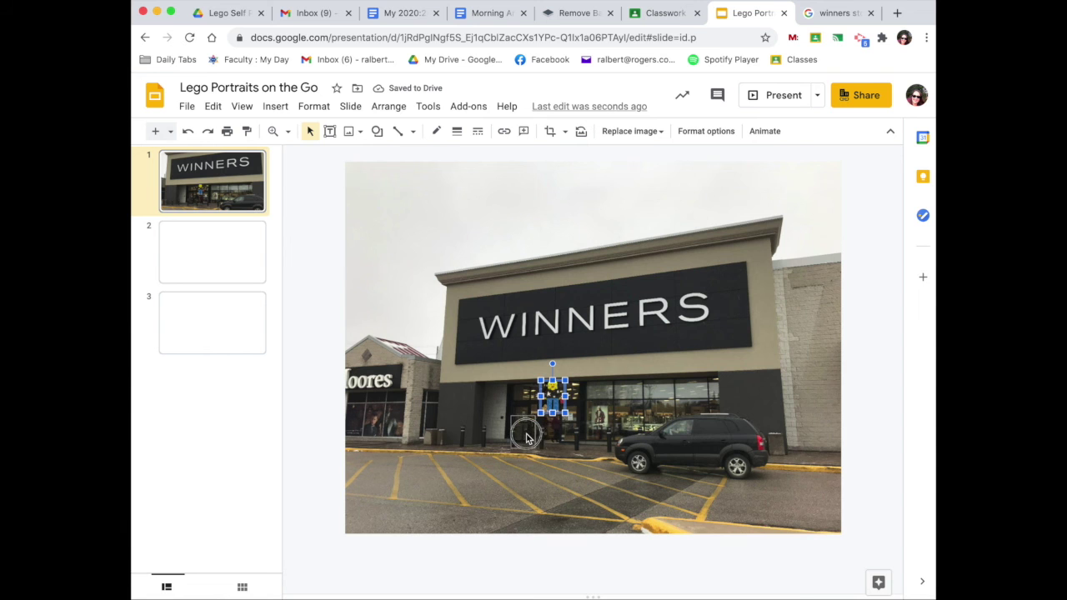
{"action": "left_click_drag", "start_coordinate": [527, 438], "coordinate": [532, 440]}
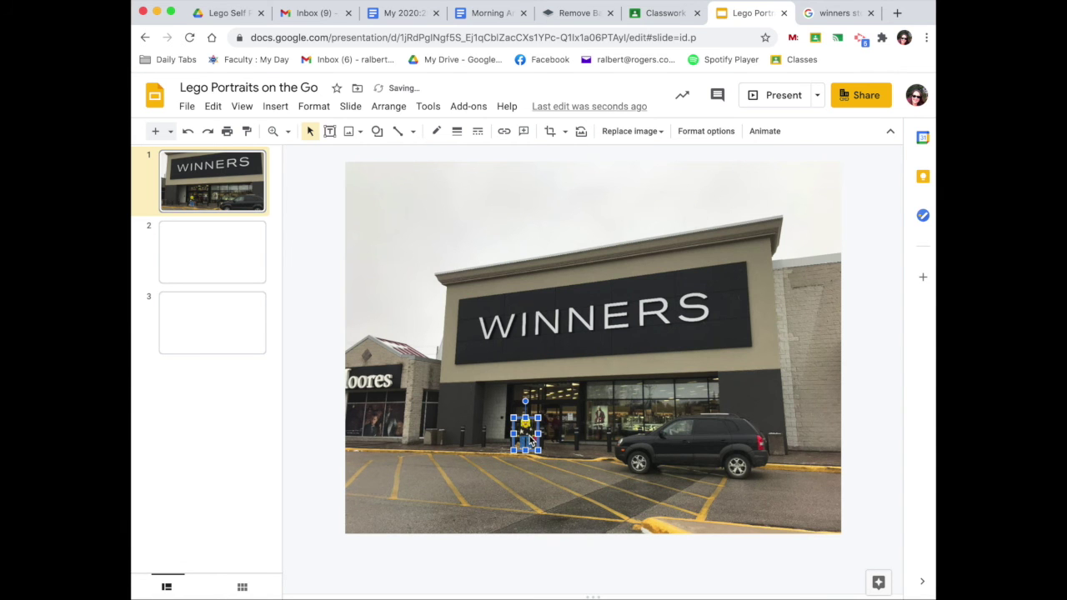
{"action": "left_click", "coordinate": [753, 95]}
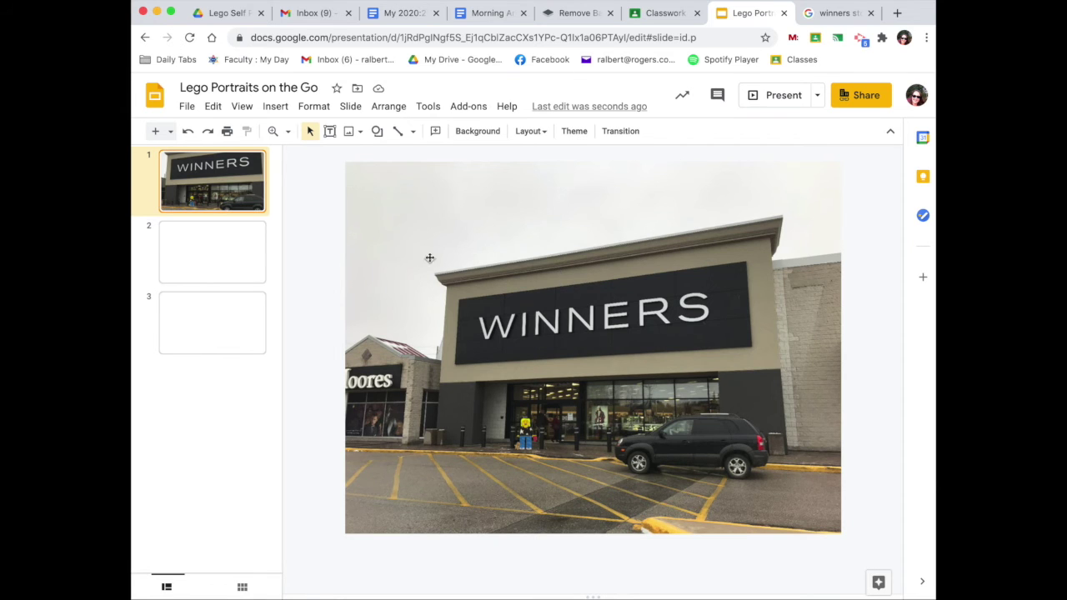
Step: Select blank slide 2, then search Google Images for 'beach'
{"action": "left_click", "coordinate": [227, 269]}
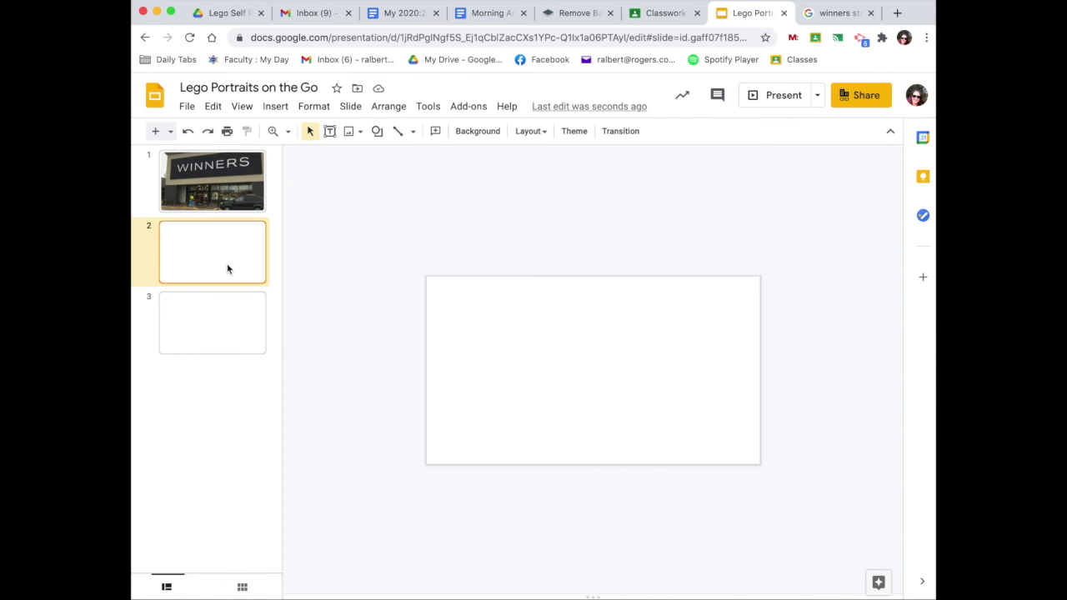
{"action": "left_click", "coordinate": [823, 17]}
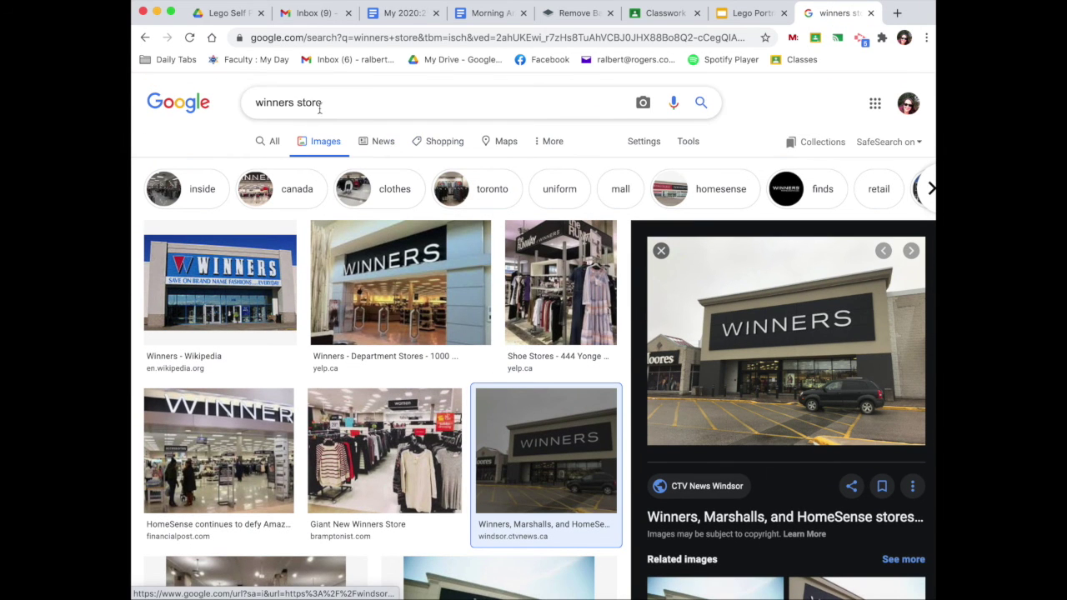
{"action": "left_click_drag", "start_coordinate": [321, 103], "coordinate": [240, 103]}
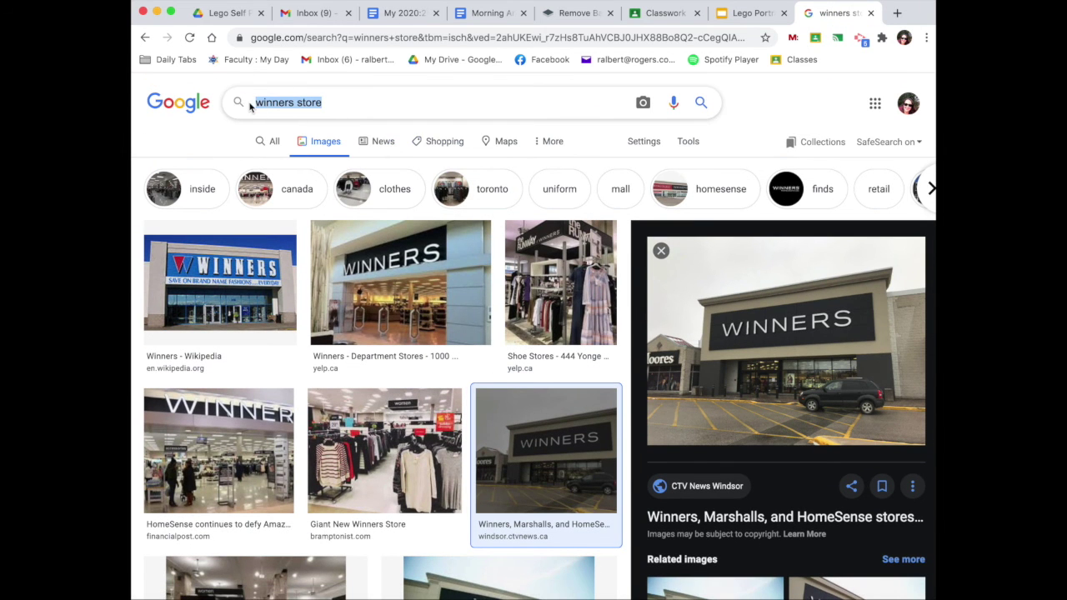
{"action": "type", "text": "beach"}
{"action": "key", "text": "Return"}
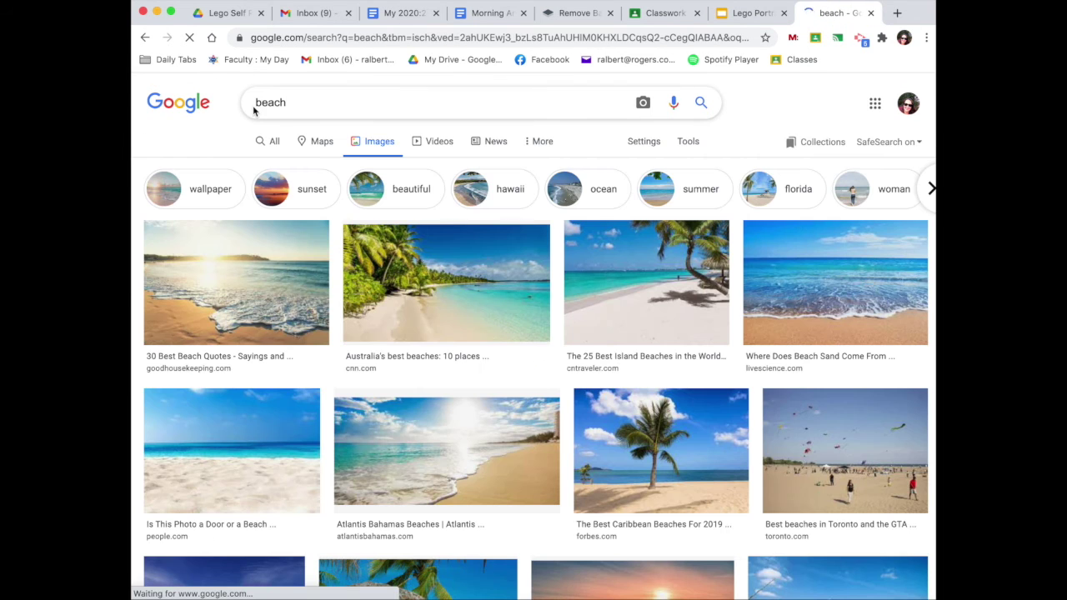
{"action": "scroll", "coordinate": [450, 279], "scroll_direction": "down", "scroll_amount": 1}
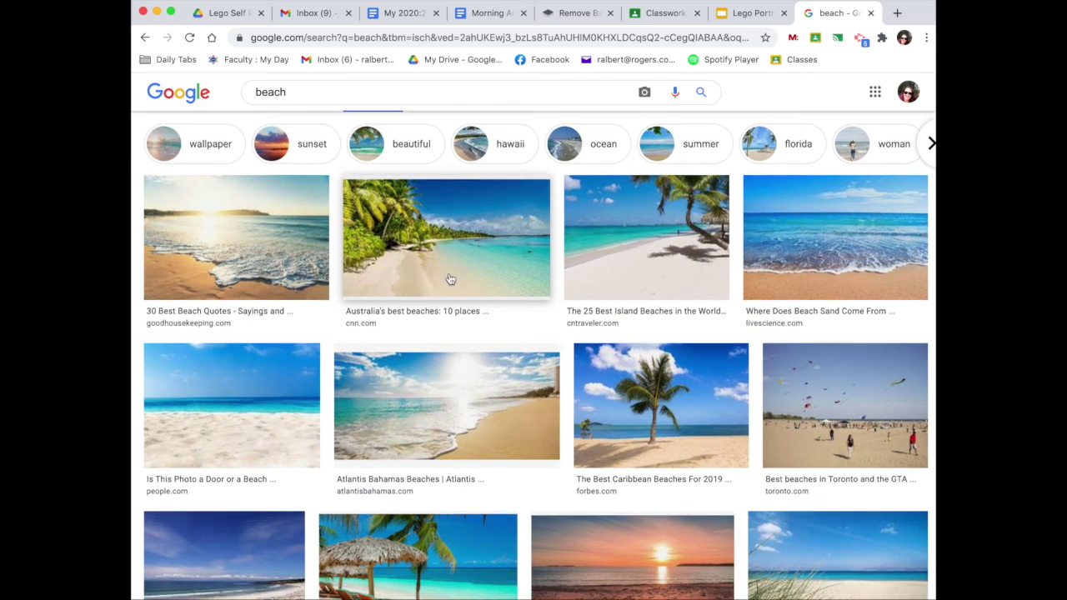
{"action": "scroll", "coordinate": [450, 279], "scroll_direction": "down", "scroll_amount": 2}
Step: Copy the beach resort photo with thatched umbrellas and return to the presentation
{"action": "left_click", "coordinate": [850, 317]}
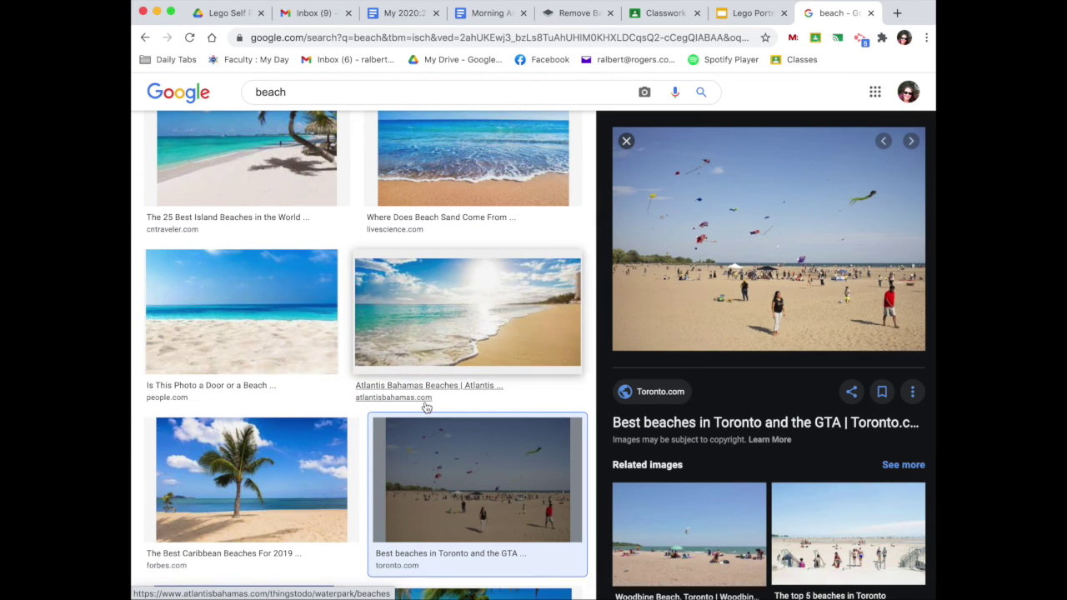
{"action": "scroll", "coordinate": [425, 406], "scroll_direction": "down", "scroll_amount": 3}
{"action": "scroll", "coordinate": [425, 407], "scroll_direction": "down", "scroll_amount": 2}
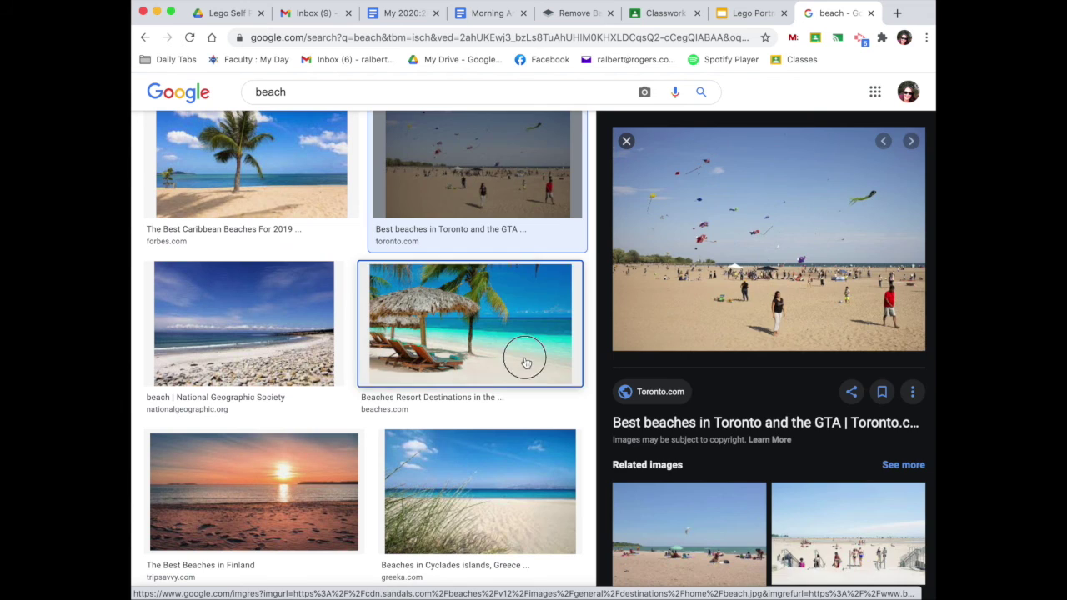
{"action": "left_click", "coordinate": [524, 356]}
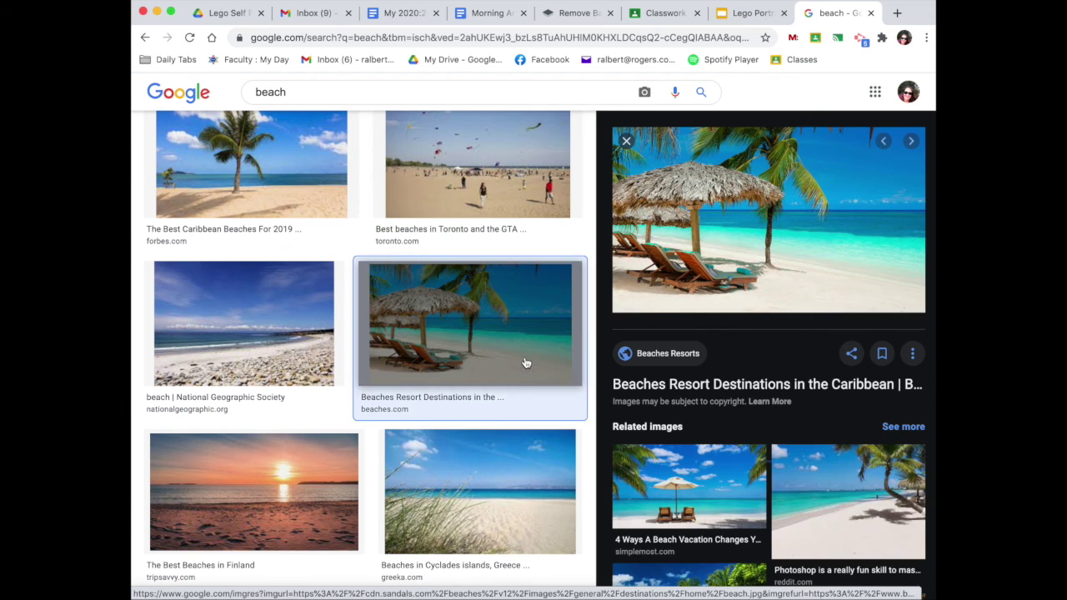
{"action": "right_click", "coordinate": [770, 250]}
{"action": "left_click", "coordinate": [825, 358]}
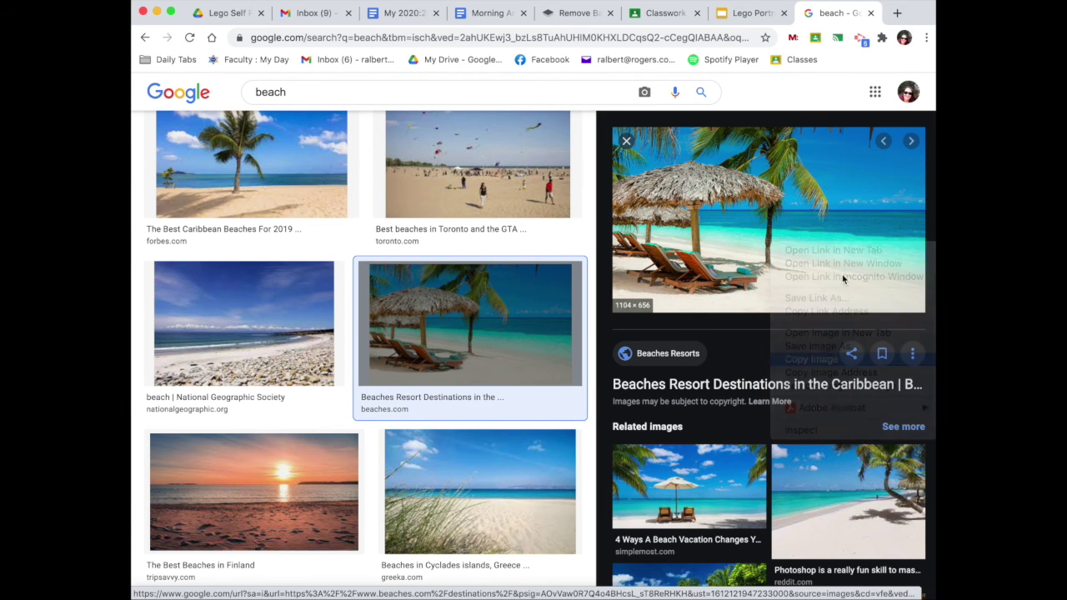
{"action": "left_click", "coordinate": [747, 14]}
Step: Paste the beach photo onto slide 2 and stretch it to fill the slide
{"action": "key", "text": "super+v"}
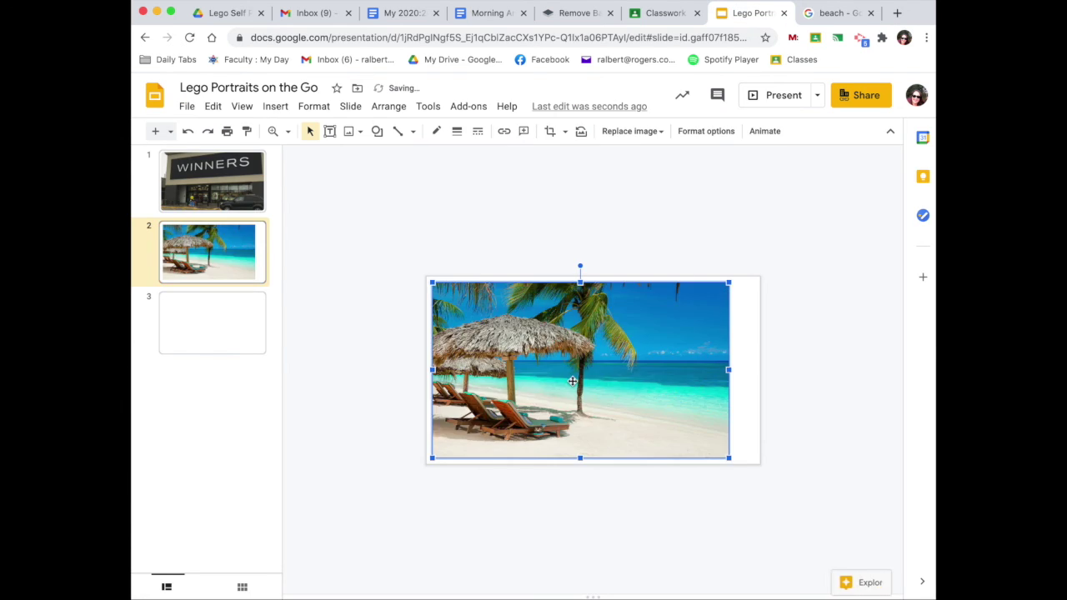
{"action": "left_click_drag", "start_coordinate": [730, 458], "coordinate": [765, 480]}
{"action": "left_click_drag", "start_coordinate": [431, 281], "coordinate": [422, 276]}
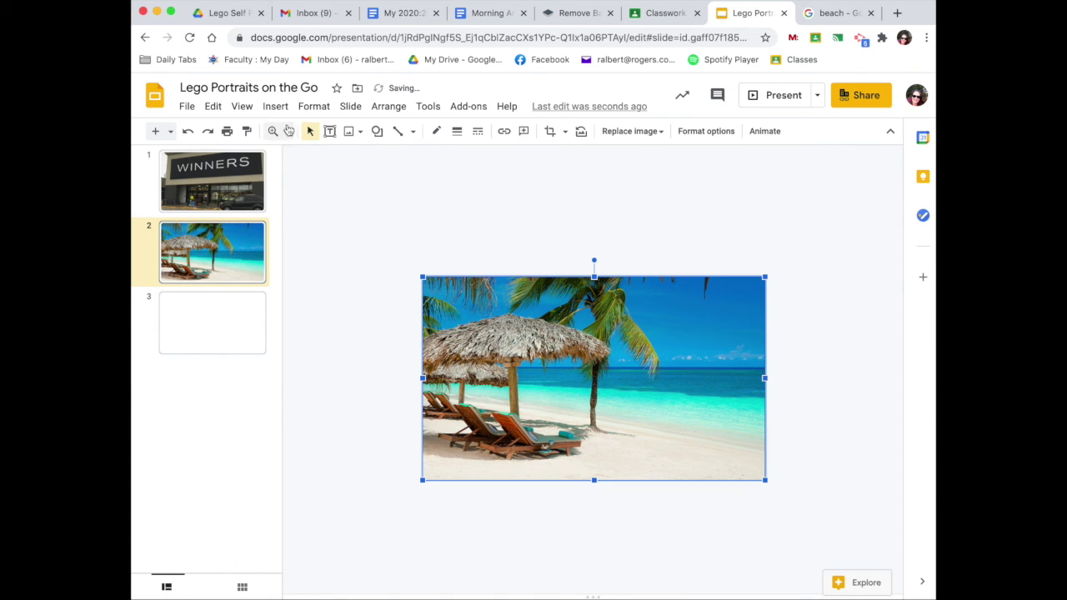
Step: Copy the Lego figure from slide 1 onto slide 2, enlarged on the sand at lower right
{"action": "left_click", "coordinate": [214, 196]}
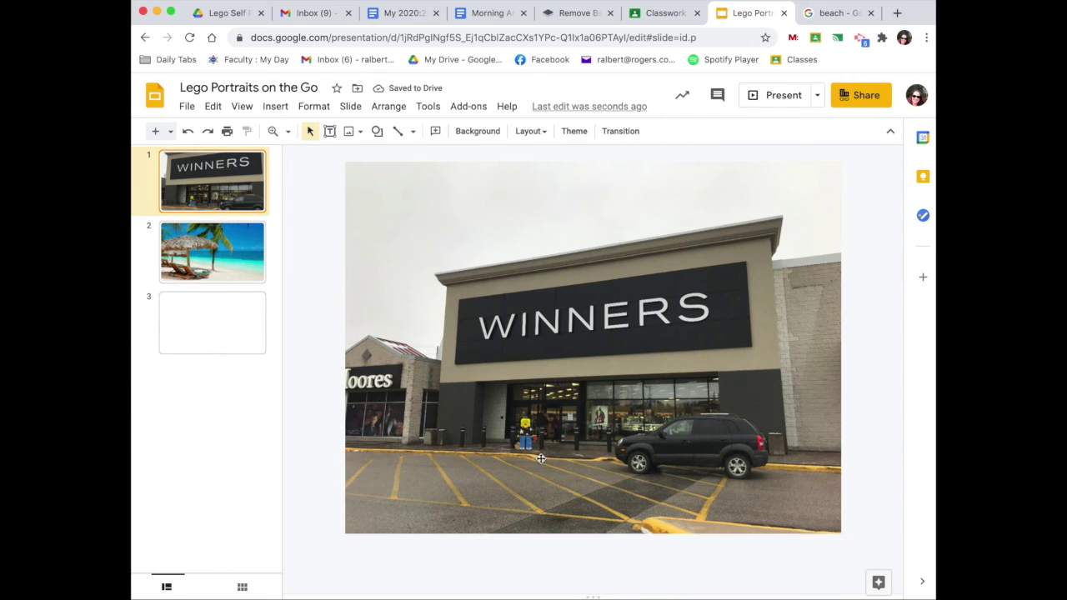
{"action": "left_click", "coordinate": [526, 433]}
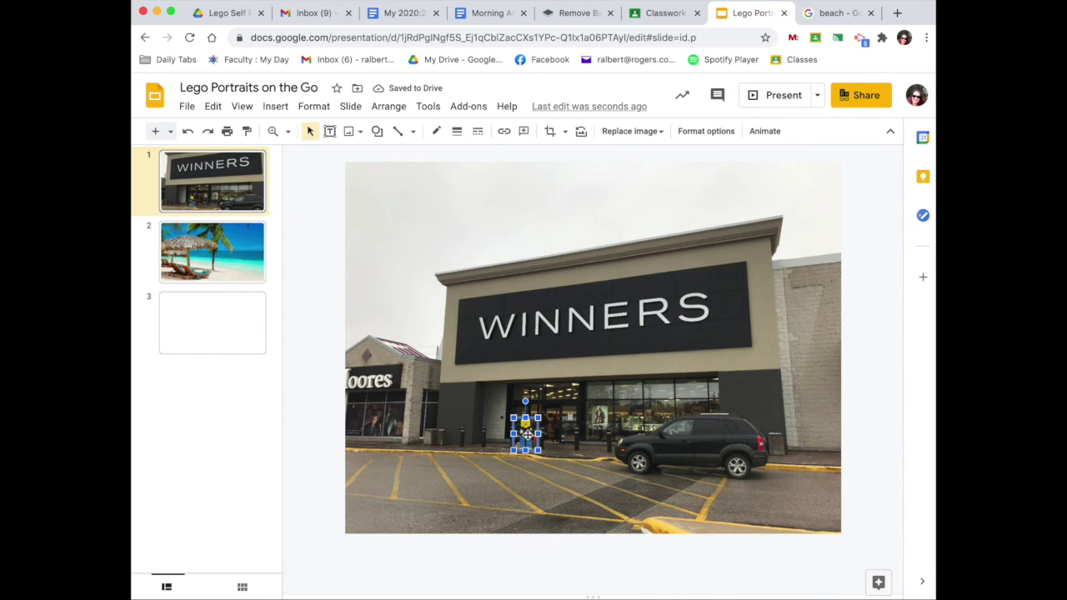
{"action": "left_click", "coordinate": [200, 256]}
{"action": "key", "text": "ctrl+v"}
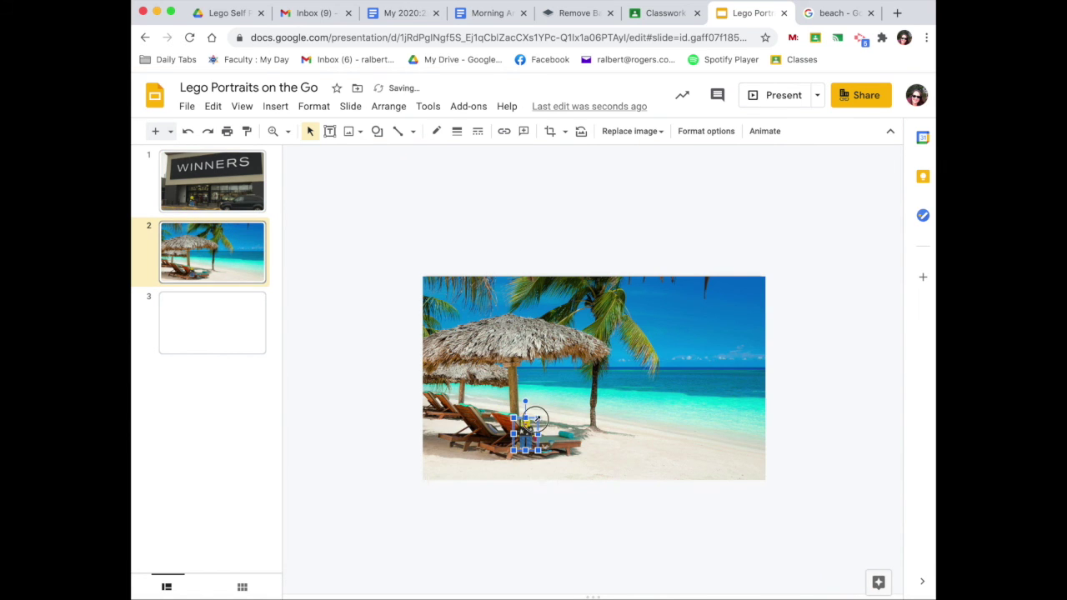
{"action": "left_click_drag", "start_coordinate": [536, 416], "coordinate": [730, 435]}
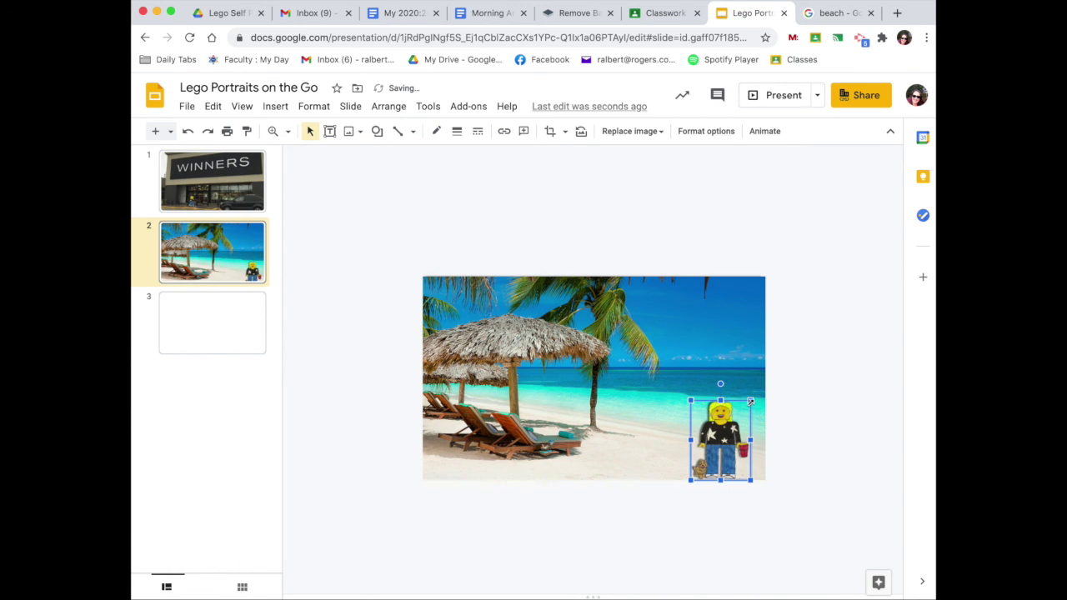
{"action": "left_click_drag", "start_coordinate": [753, 401], "coordinate": [771, 373]}
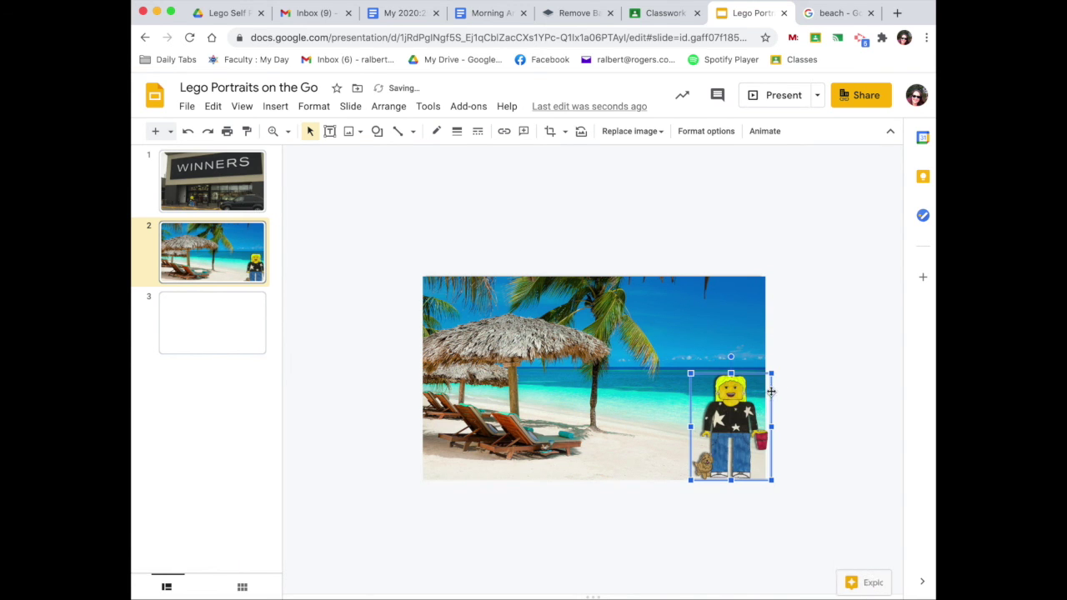
{"action": "left_click", "coordinate": [814, 421]}
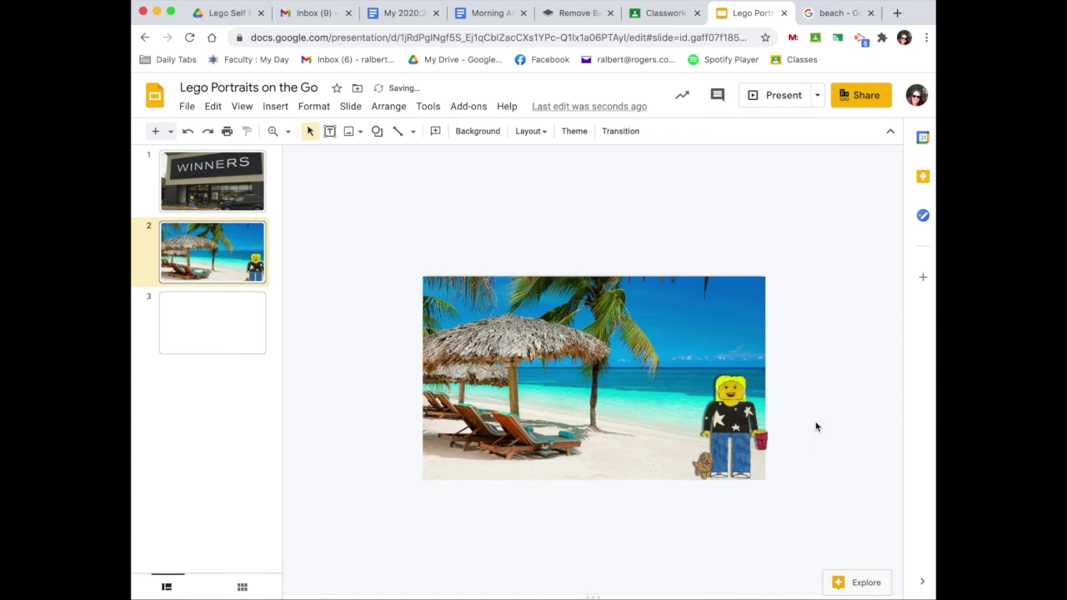
{"action": "left_click_drag", "start_coordinate": [760, 435], "coordinate": [753, 435]}
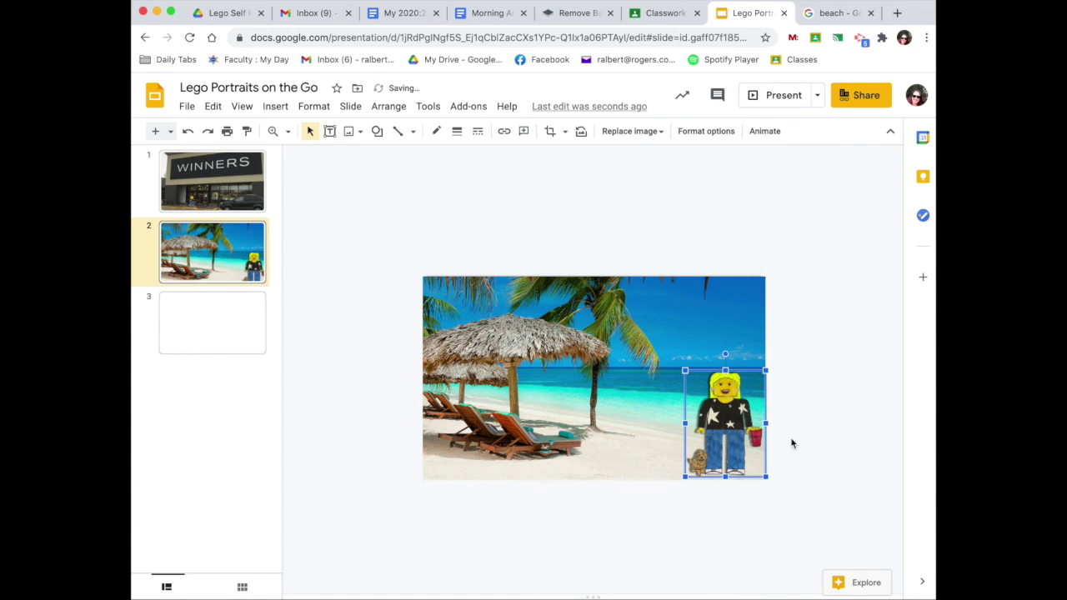
{"action": "left_click", "coordinate": [842, 437]}
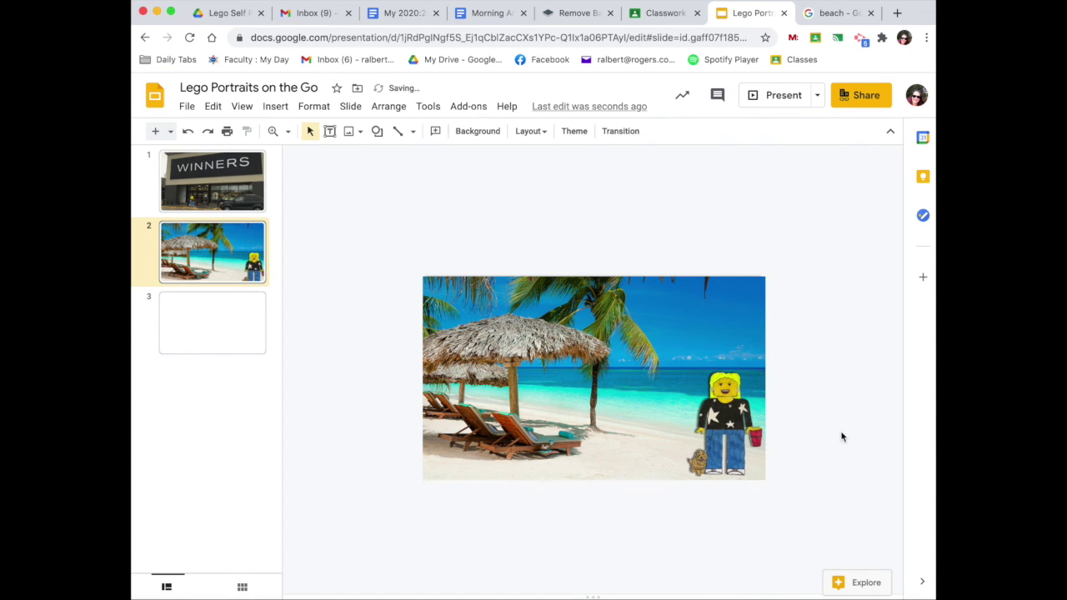
{"action": "left_click", "coordinate": [215, 310]}
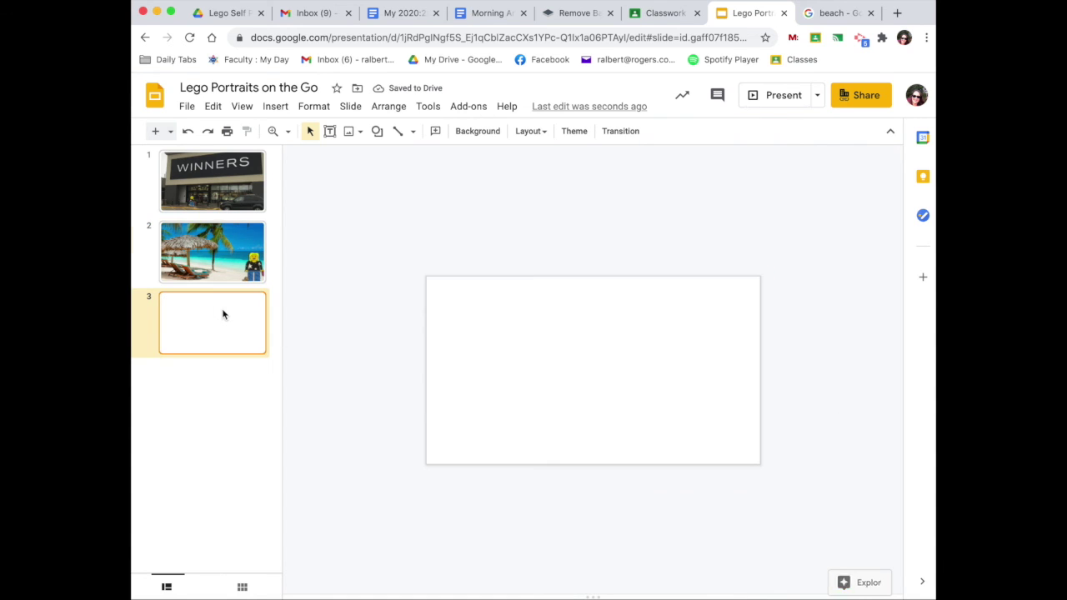
Step: Search Google Images for 'cineplex' and copy the theatre photo with the CINEPLEX screen
{"action": "left_click", "coordinate": [831, 13]}
{"action": "left_click", "coordinate": [433, 91]}
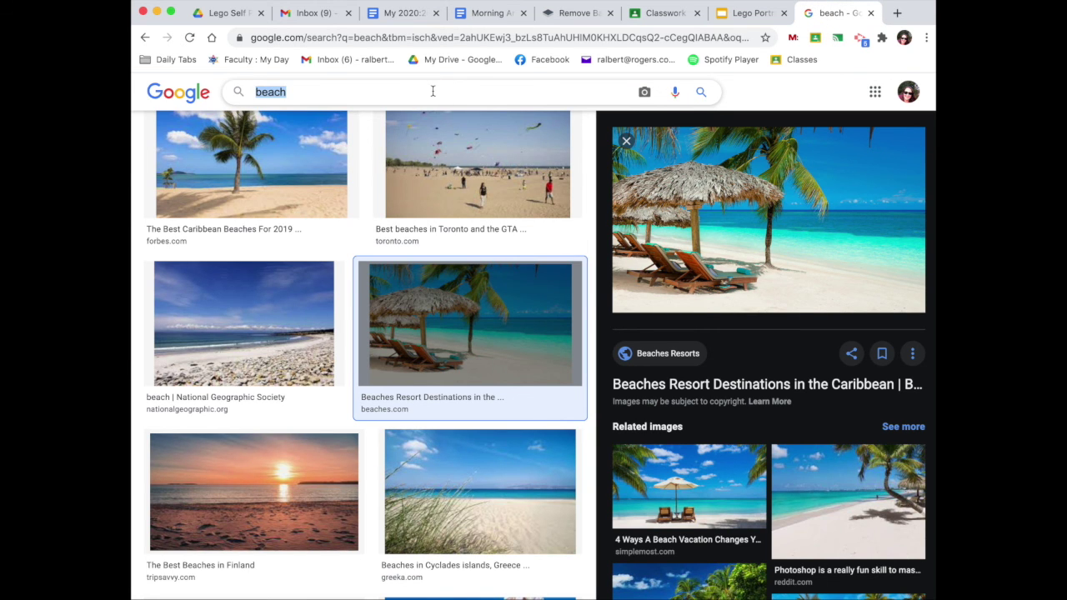
{"action": "type", "text": "cineple"}
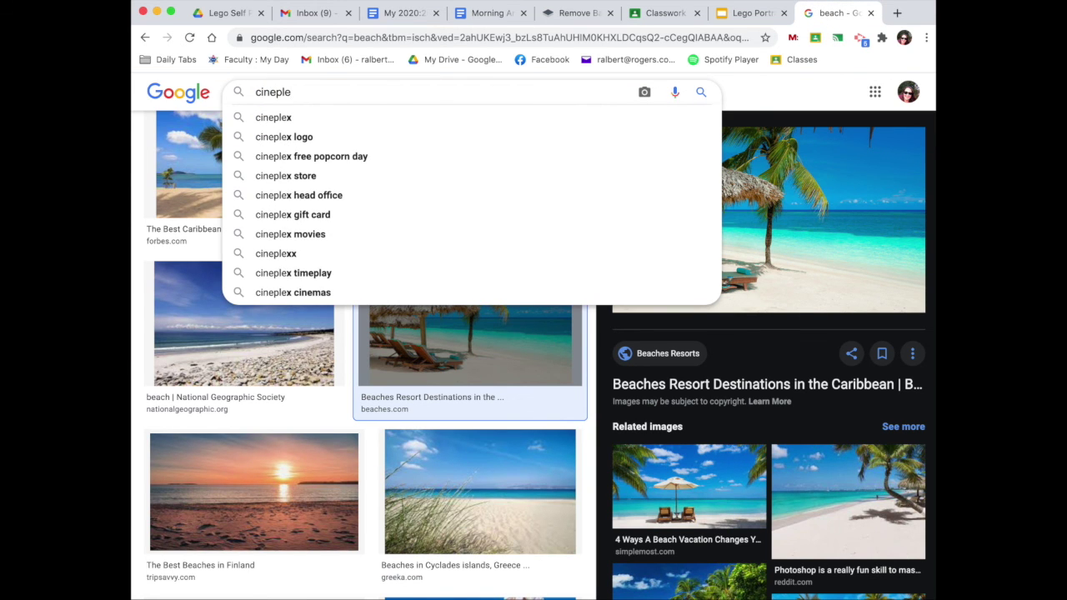
{"action": "type", "text": "x"}
{"action": "key", "text": "Return"}
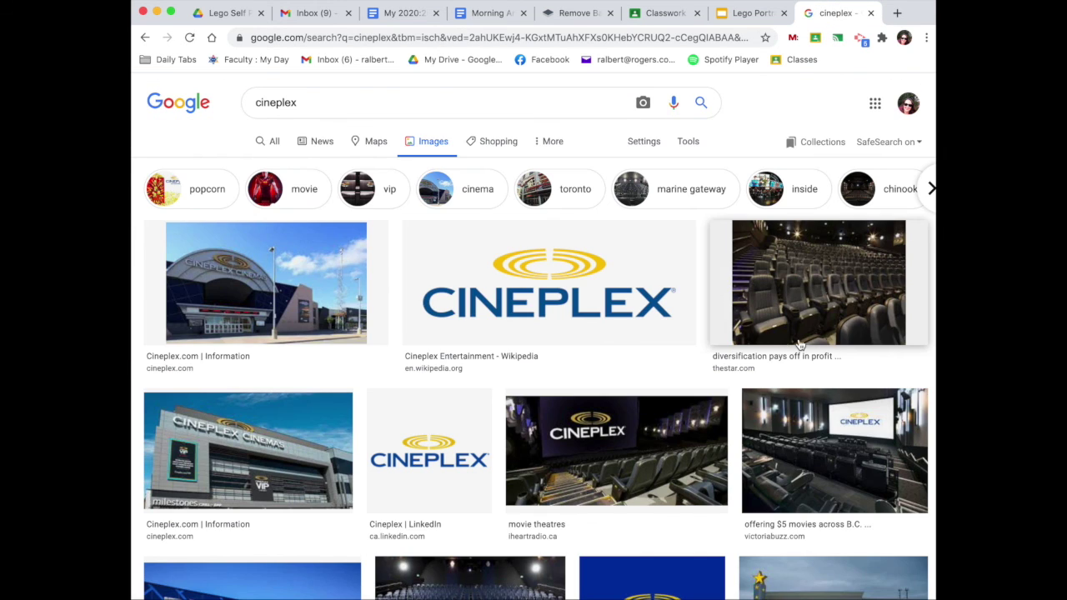
{"action": "left_click", "coordinate": [832, 479]}
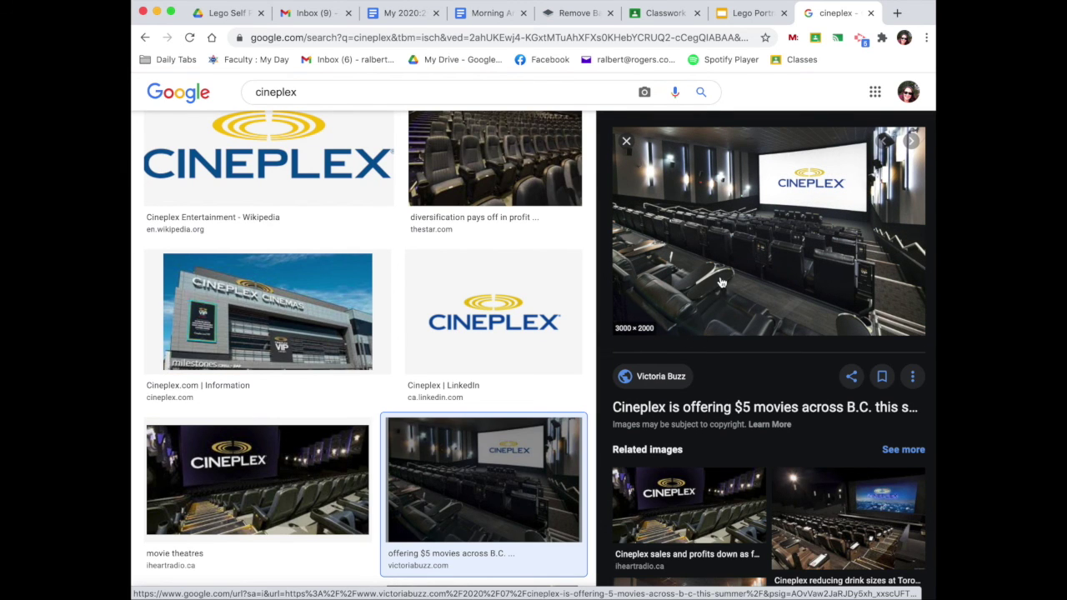
{"action": "right_click", "coordinate": [744, 239]}
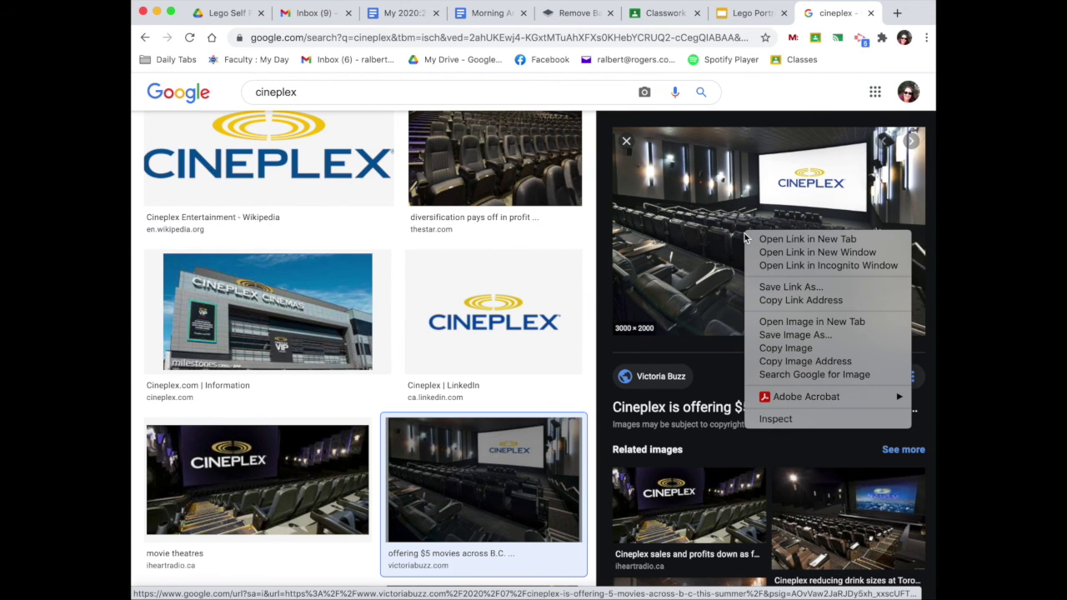
{"action": "left_click", "coordinate": [833, 349]}
Step: Paste the Cineplex theatre photo onto slide 3 and stretch it to fill the slide
{"action": "key", "text": "ctrl+shift+Tab"}
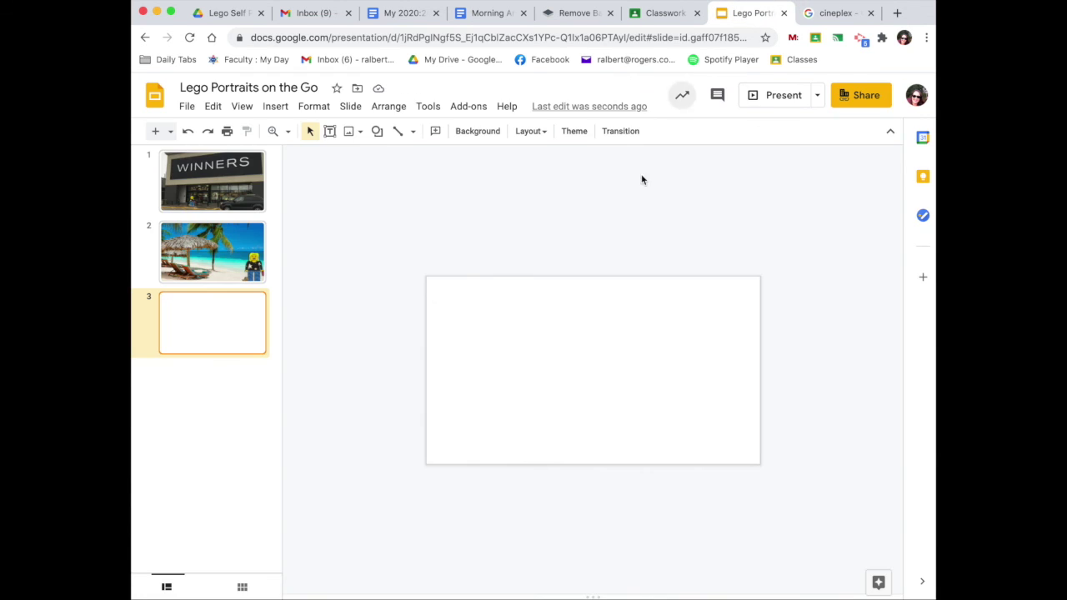
{"action": "key", "text": "super+v"}
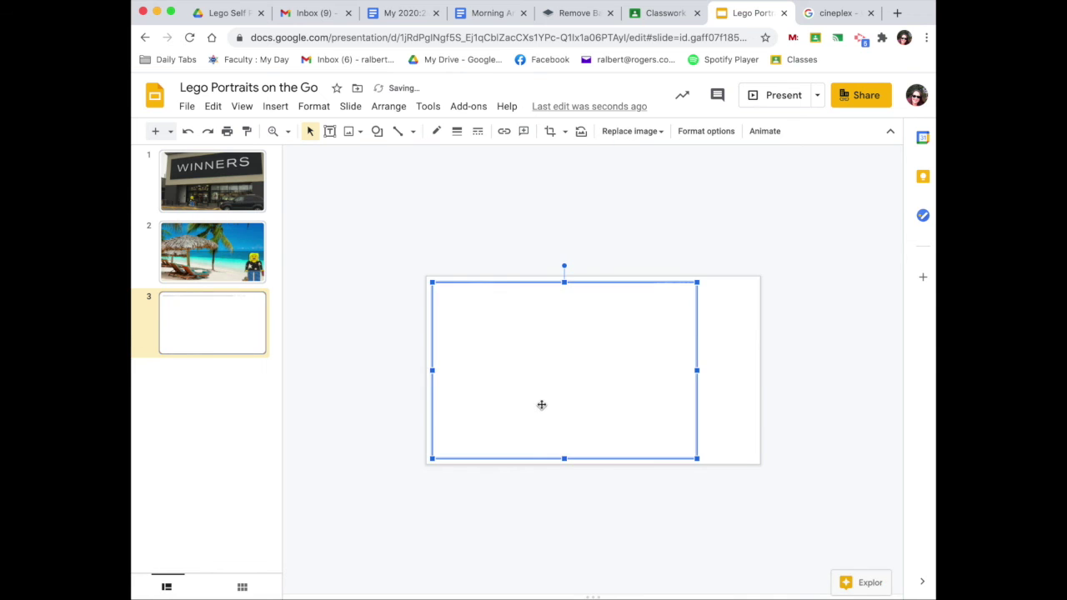
{"action": "left_click_drag", "start_coordinate": [697, 459], "coordinate": [754, 500]}
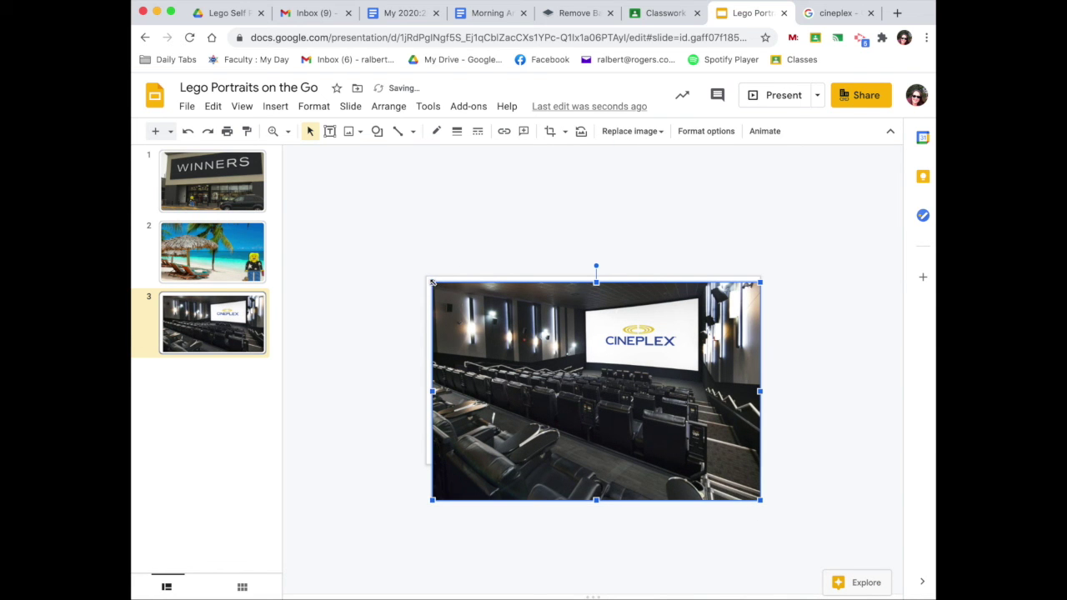
{"action": "left_click_drag", "start_coordinate": [431, 283], "coordinate": [426, 277]}
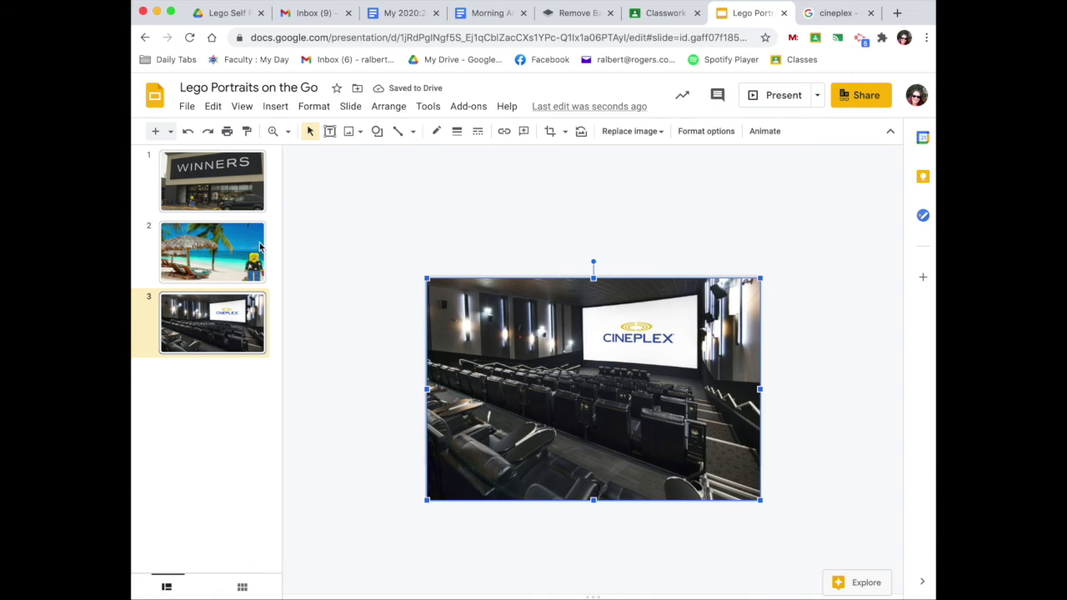
Step: Copy the Lego figure from the beach slide and paste it onto the Cineplex slide
{"action": "left_click", "coordinate": [238, 263]}
{"action": "left_click", "coordinate": [730, 434]}
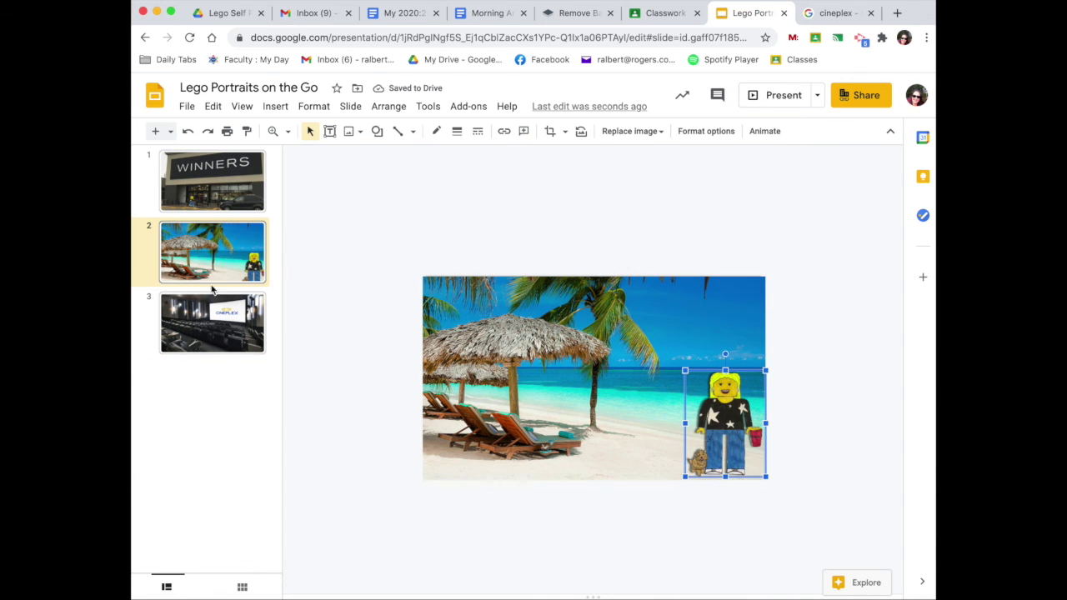
{"action": "key", "text": "ctrl+c"}
{"action": "left_click", "coordinate": [226, 354]}
{"action": "key", "text": "ctrl+v"}
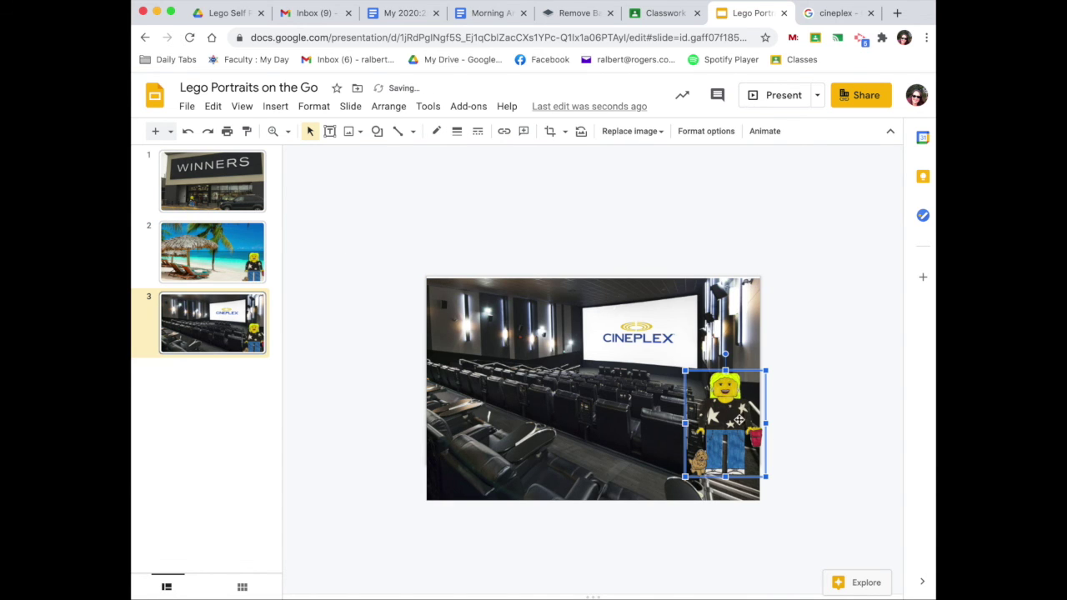
Step: Shrink the Lego figure and stand it in the theatre's centre aisle at lower right
{"action": "left_click_drag", "start_coordinate": [739, 421], "coordinate": [645, 429]}
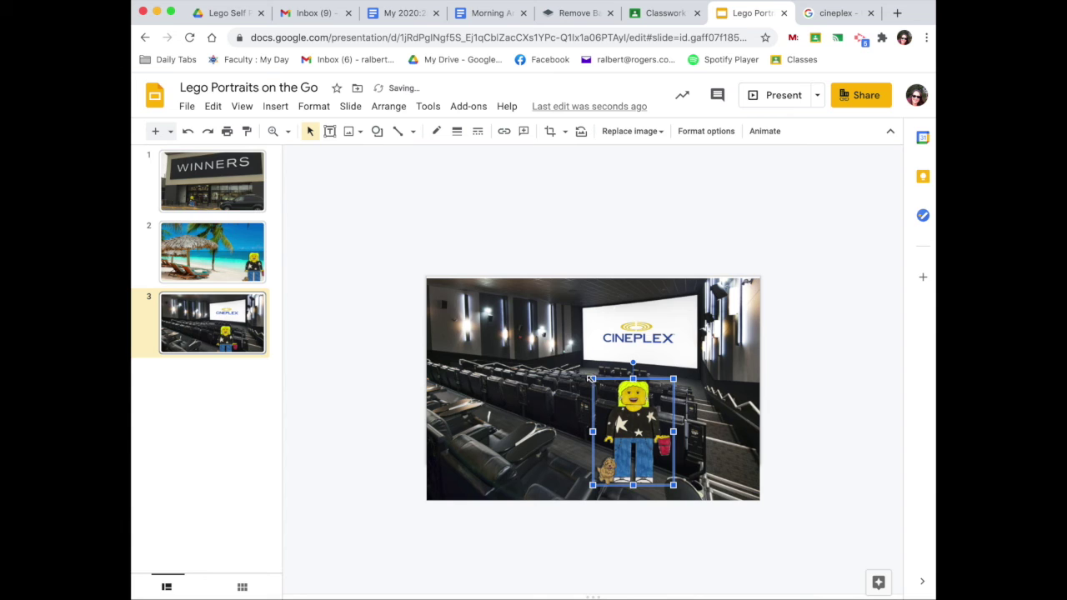
{"action": "left_click_drag", "start_coordinate": [590, 379], "coordinate": [608, 393]}
{"action": "mouse_move", "coordinate": [649, 445]}
{"action": "left_mouse_down"}
{"action": "mouse_move", "coordinate": [632, 437]}
{"action": "mouse_move", "coordinate": [642, 448]}
{"action": "left_mouse_up"}
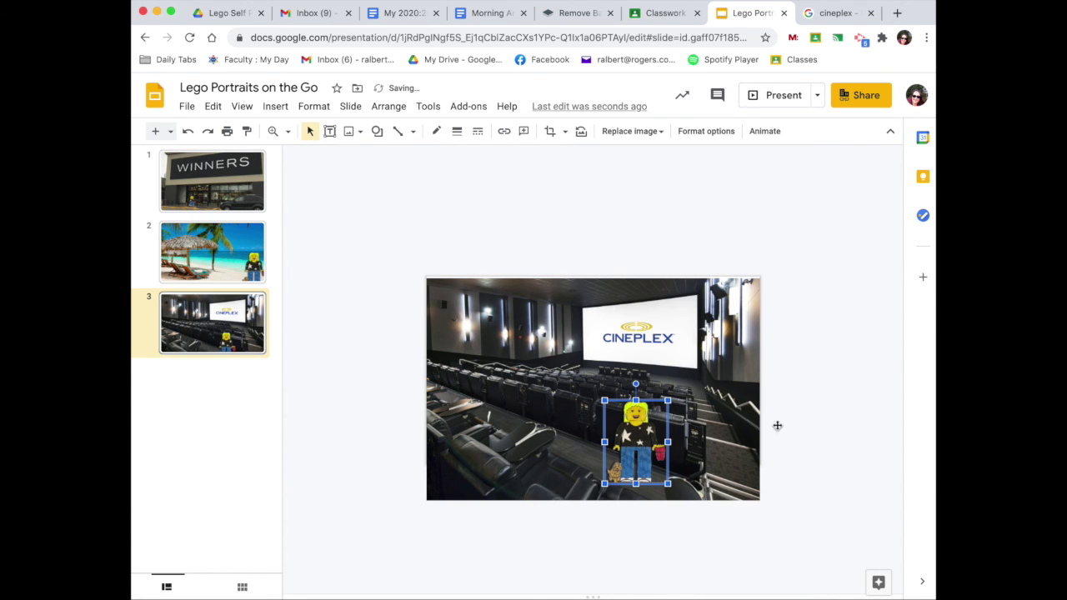
{"action": "left_click", "coordinate": [859, 423]}
{"action": "left_click", "coordinate": [628, 428]}
{"action": "left_click_drag", "start_coordinate": [603, 400], "coordinate": [654, 458]}
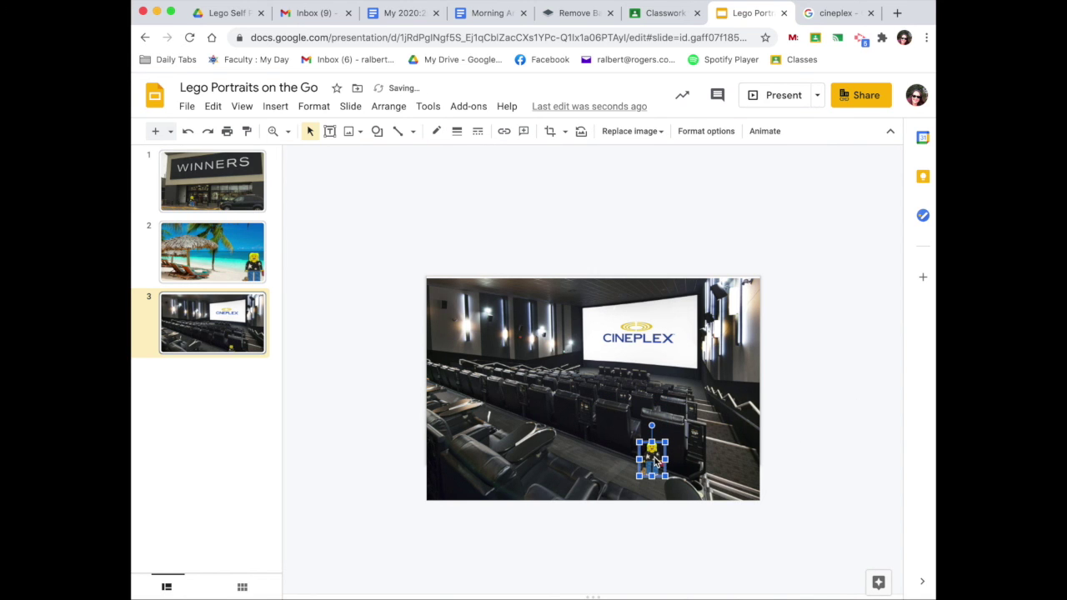
{"action": "left_click_drag", "start_coordinate": [639, 442], "coordinate": [592, 392]}
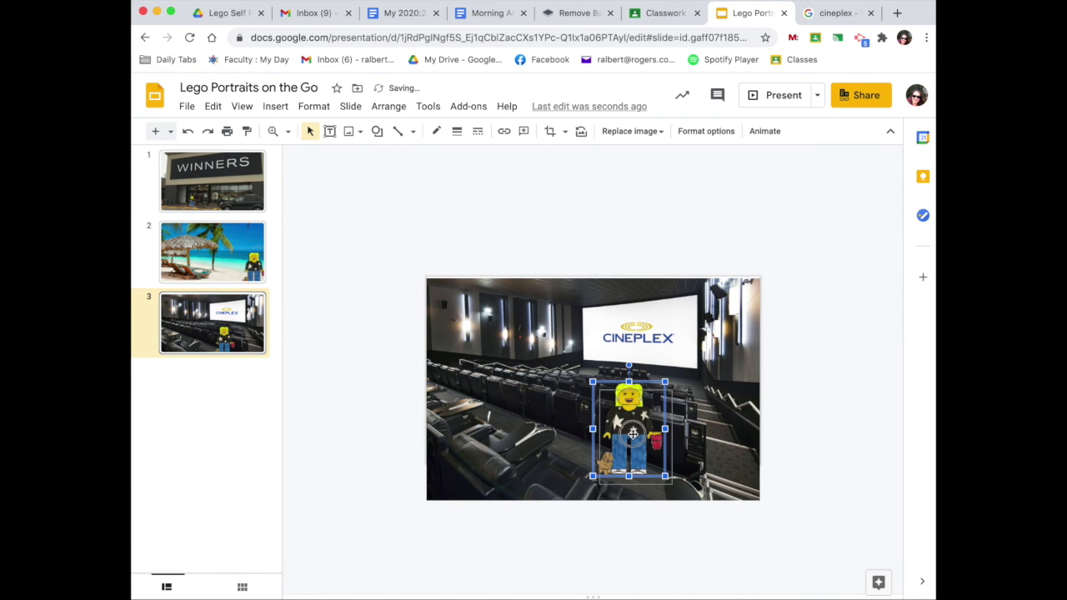
{"action": "left_click_drag", "start_coordinate": [626, 425], "coordinate": [636, 439]}
{"action": "left_click", "coordinate": [822, 440]}
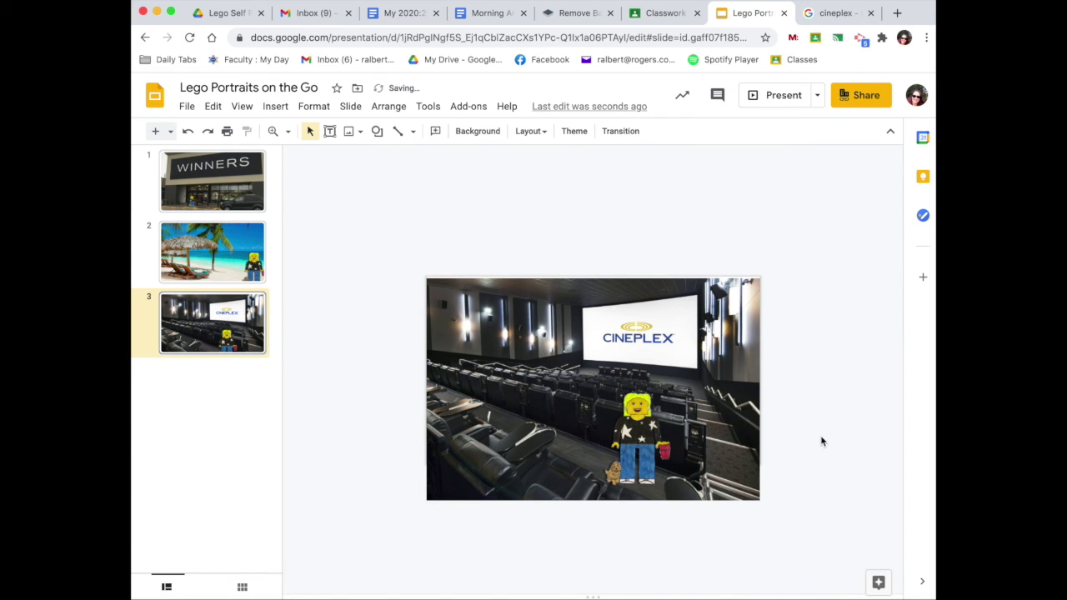